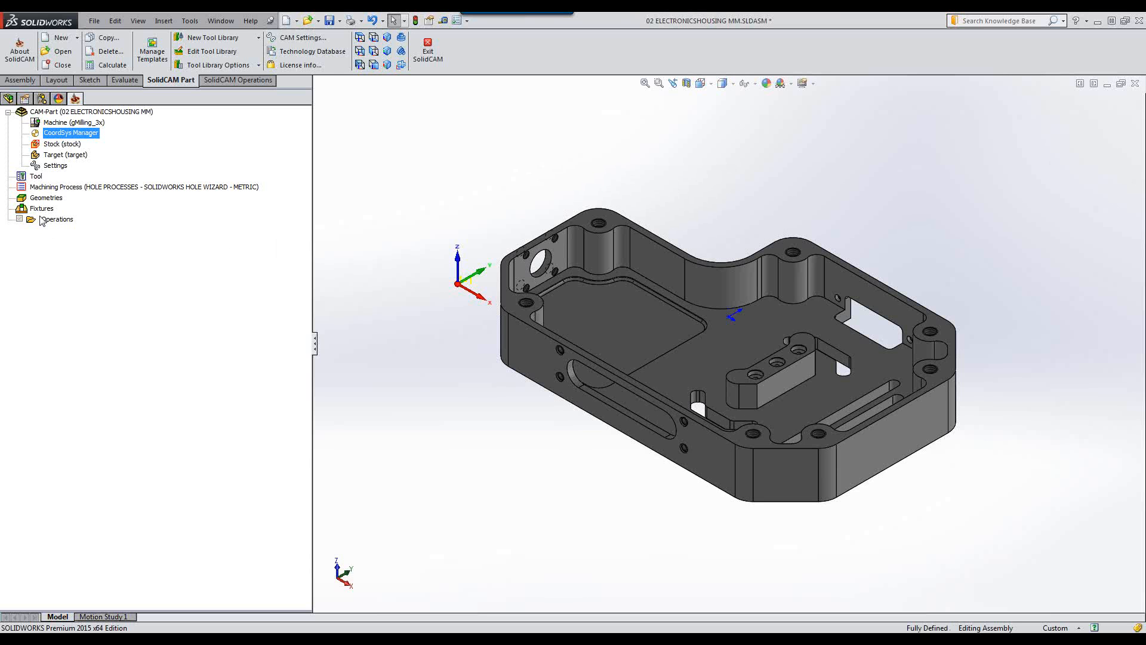
Open the CoordSys Manager and examine the part's side and end faces from several orientations.
double_click(69, 134)
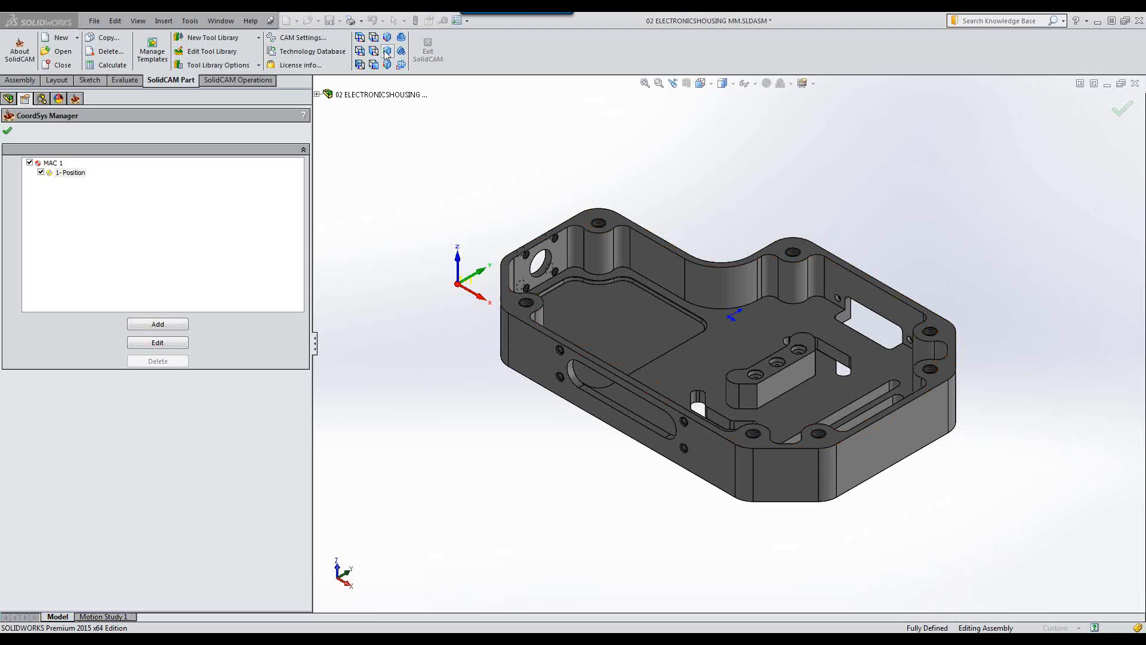
click(360, 38)
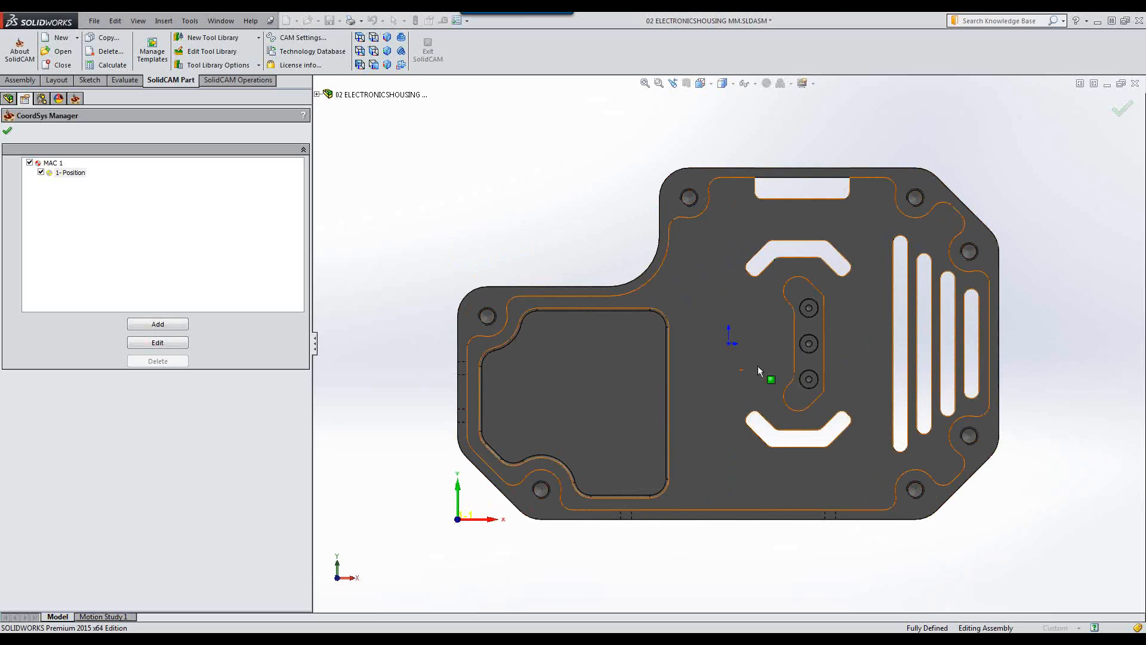
middle_drag(752, 400, 717, 218)
click(541, 394)
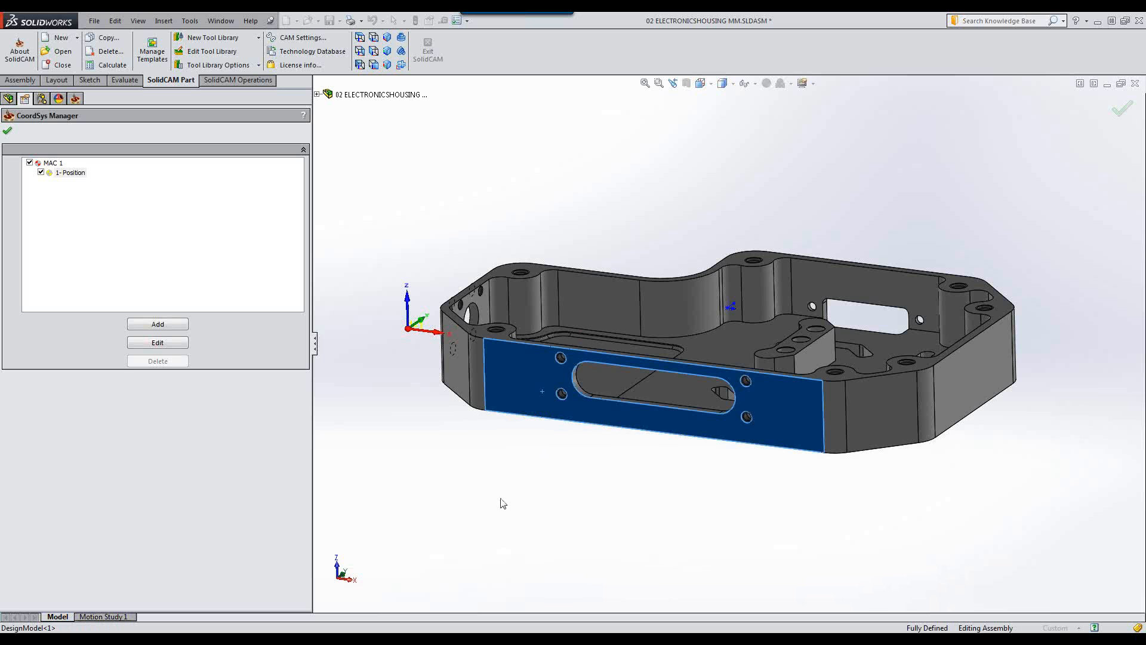
middle_drag(459, 474, 594, 478)
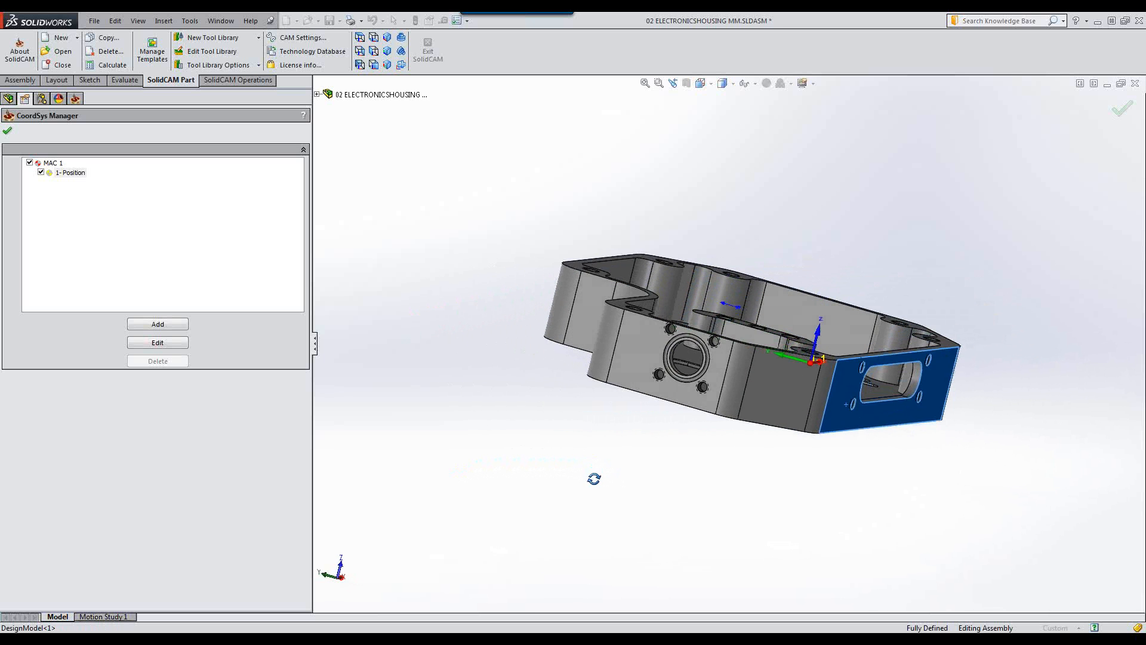
click(642, 367)
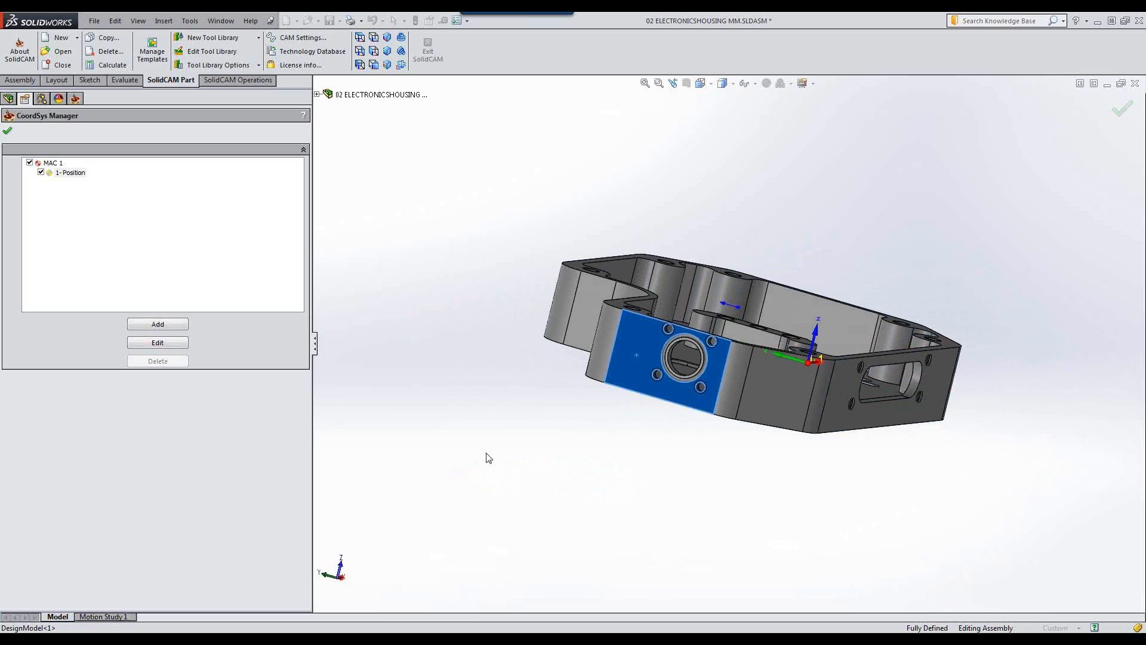
middle_drag(491, 445, 601, 548)
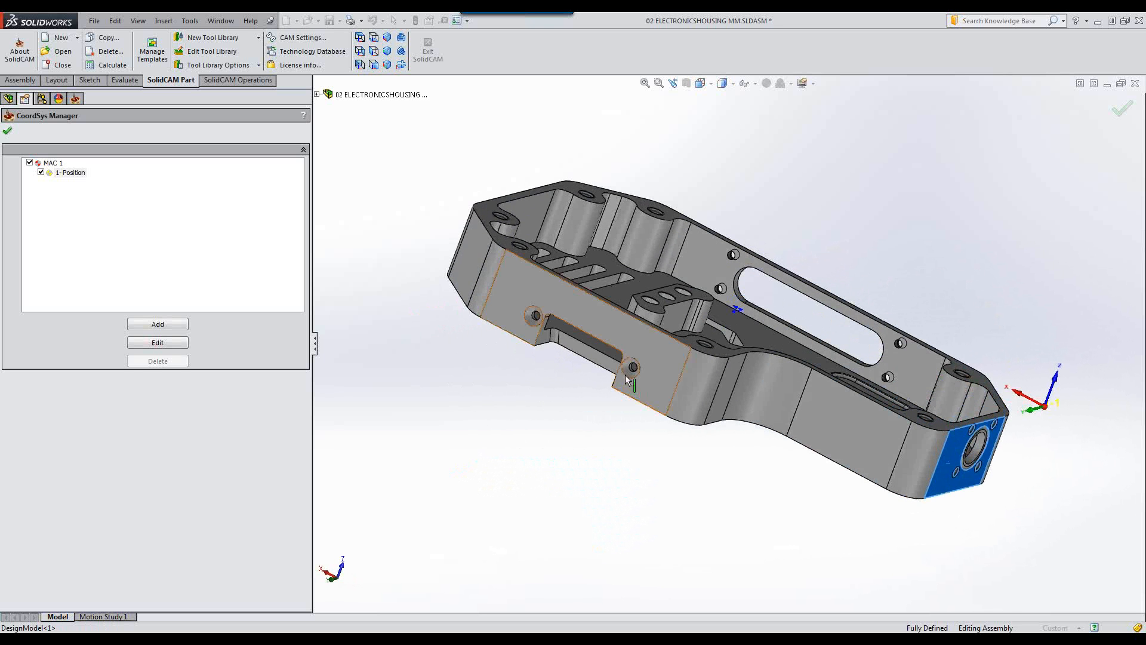
click(634, 344)
middle_drag(779, 486, 217, 370)
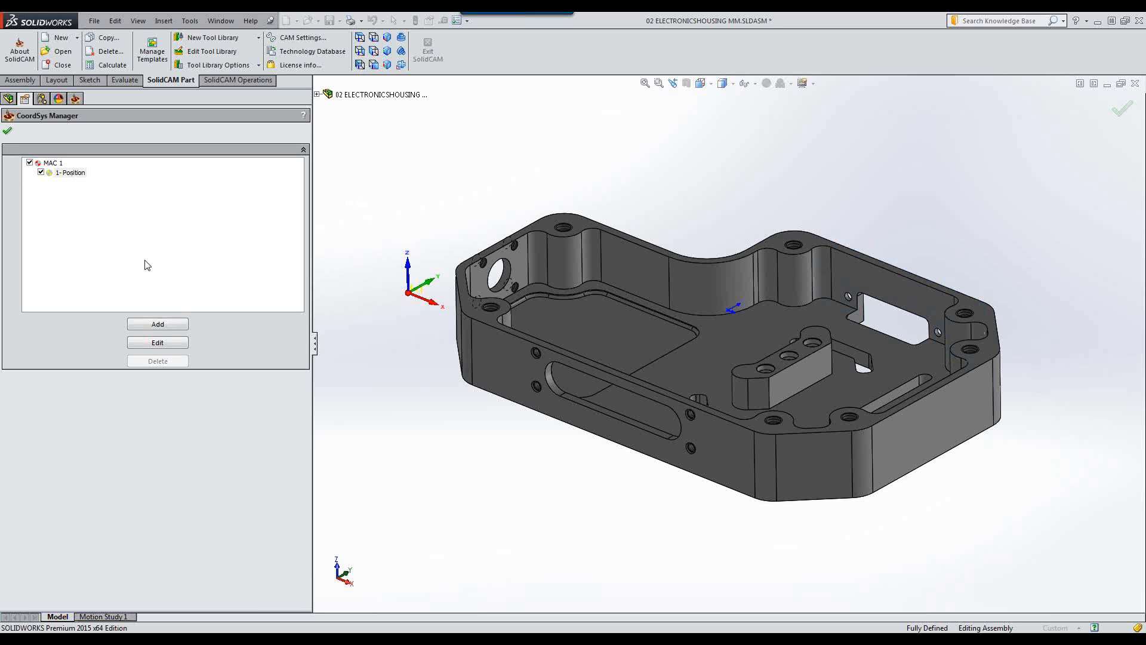
Add coordinate system MAC 2 on the end face with the large bore, accepting the default machining levels.
click(165, 326)
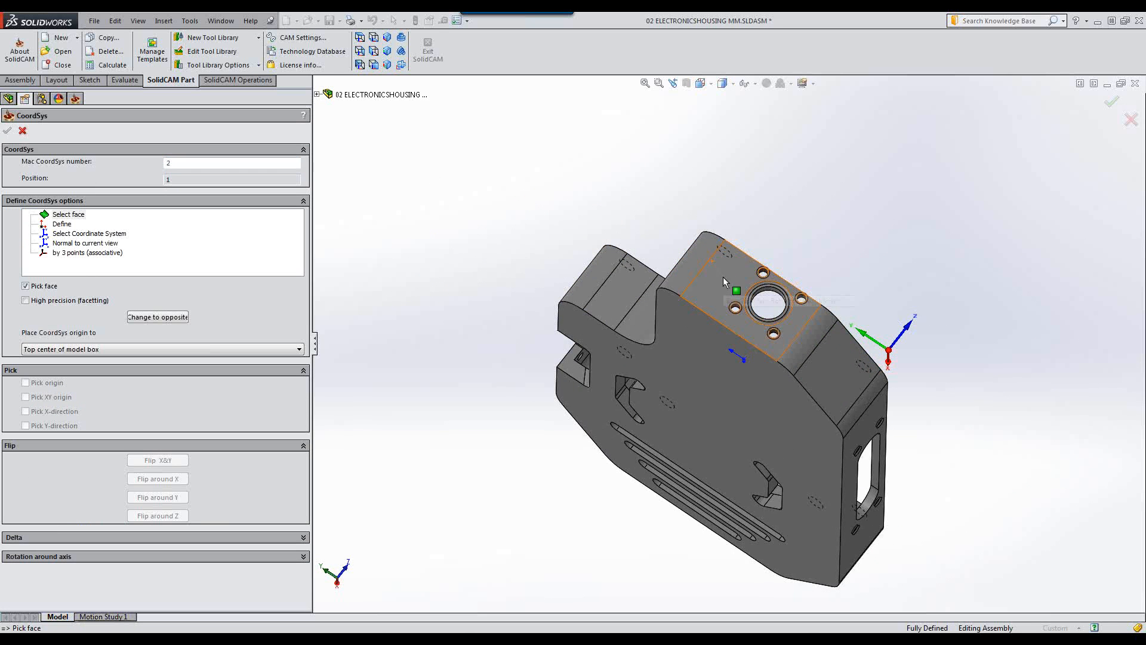
click(722, 277)
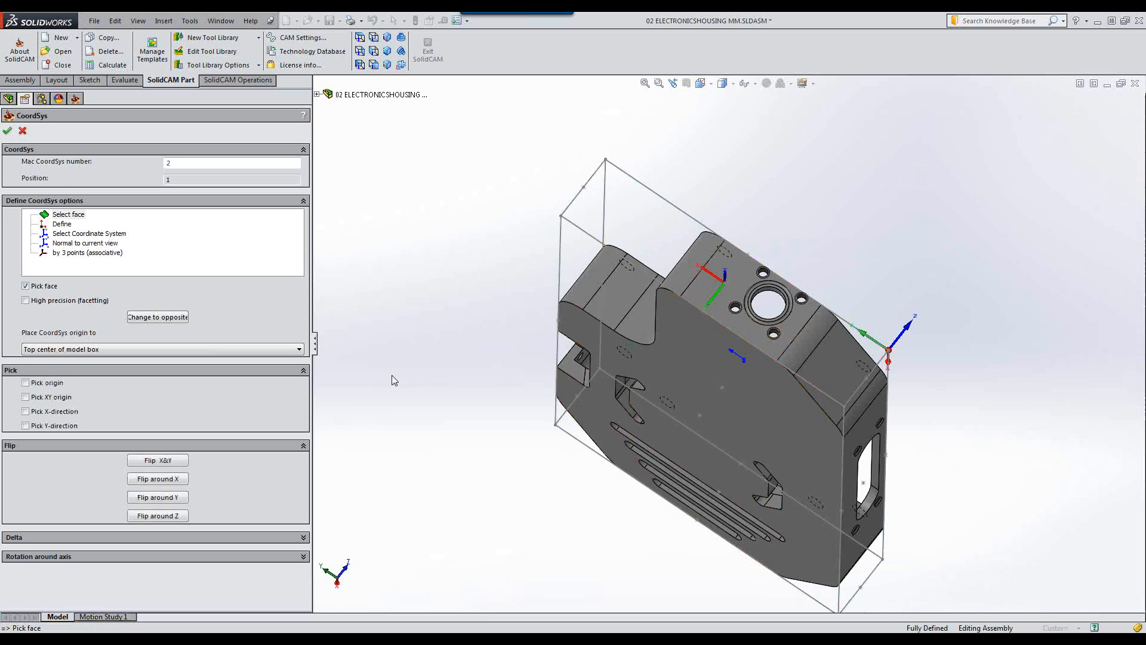
click(8, 133)
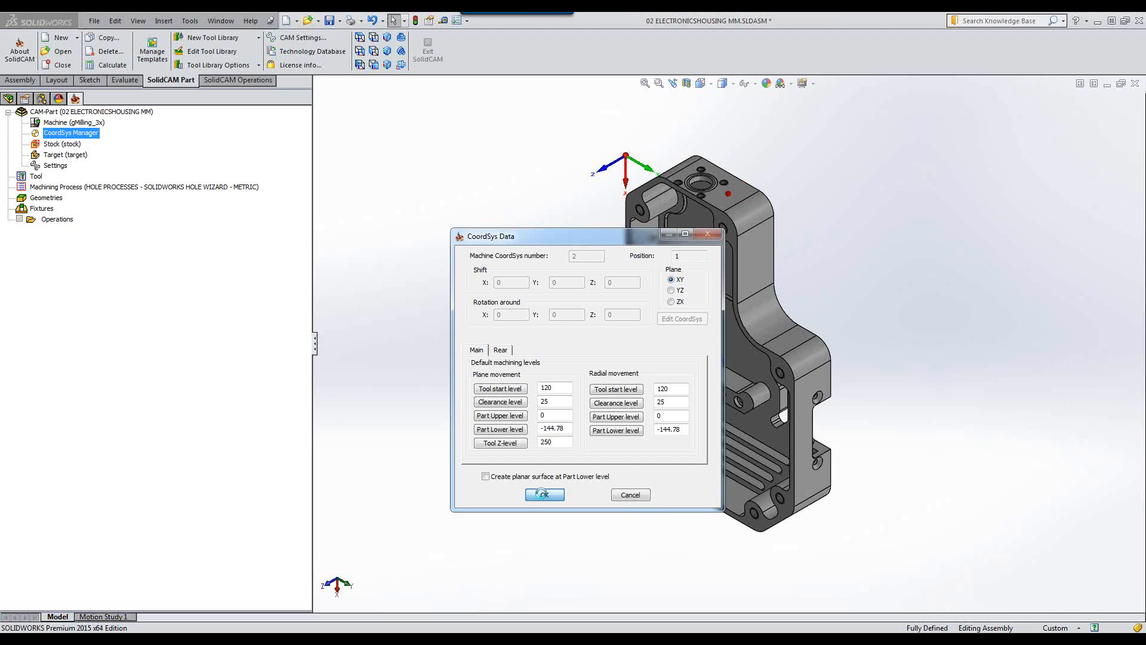
click(544, 495)
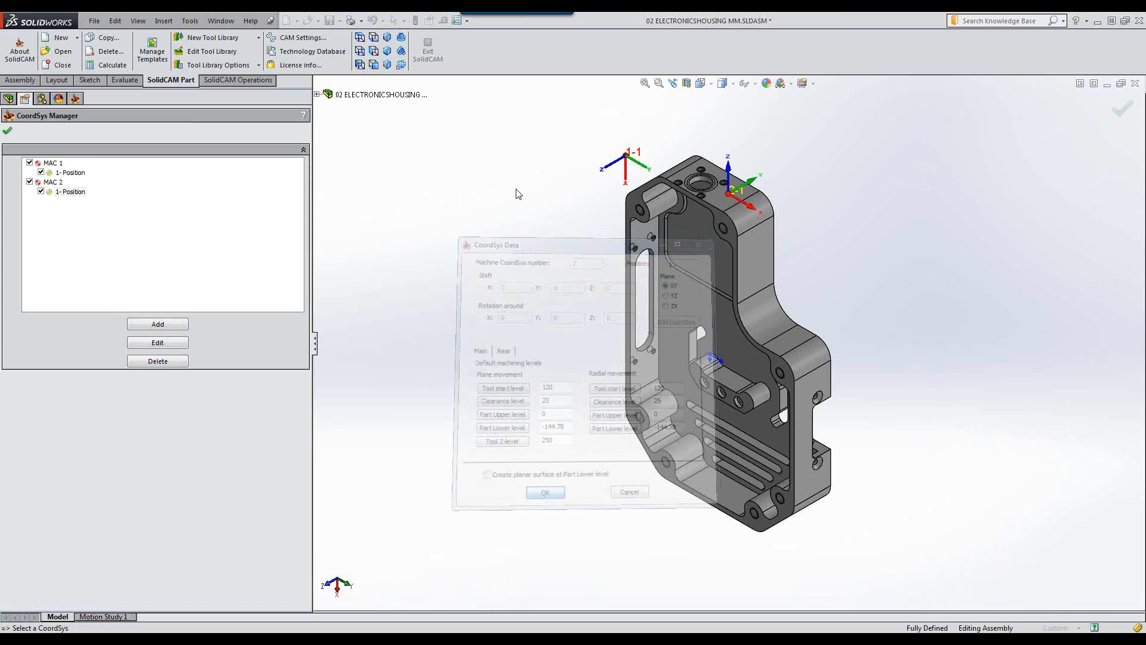
Add coordinate system number 3 on the long side face with the slot and accept its machining levels.
click(157, 324)
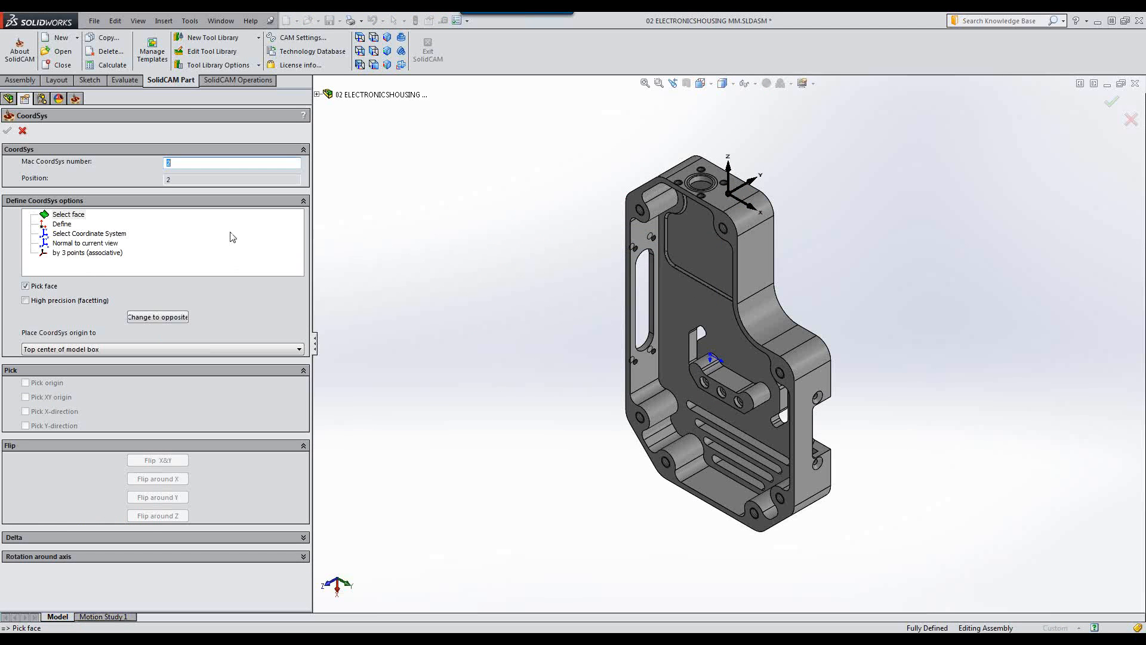
text(3)
click(481, 192)
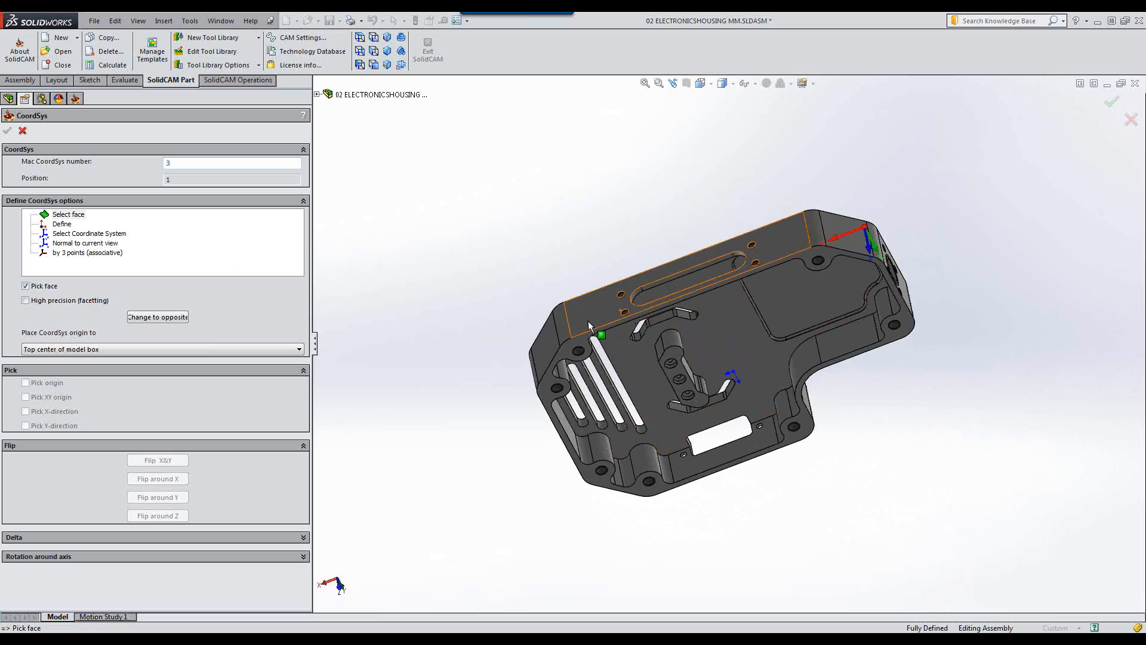
click(590, 319)
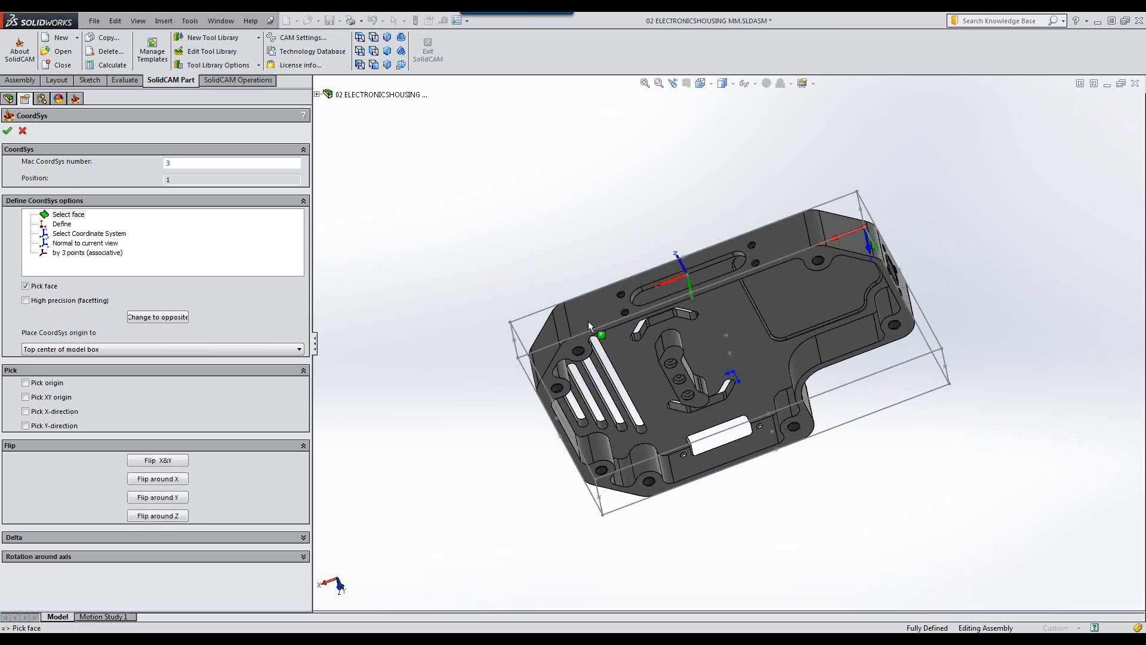
click(6, 131)
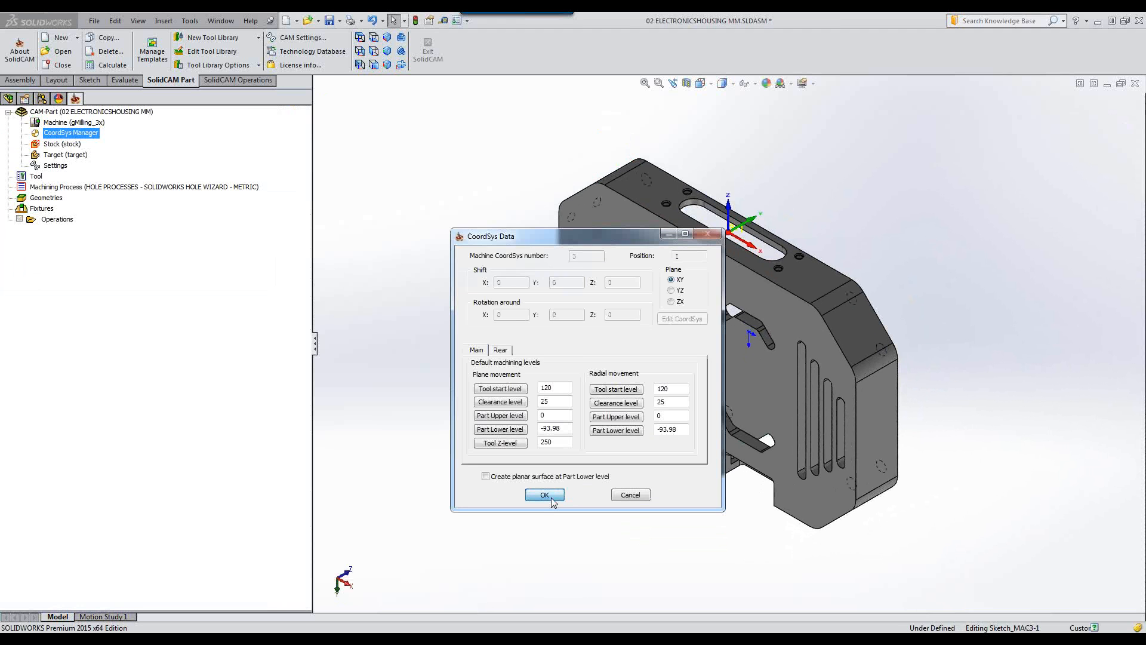
click(552, 498)
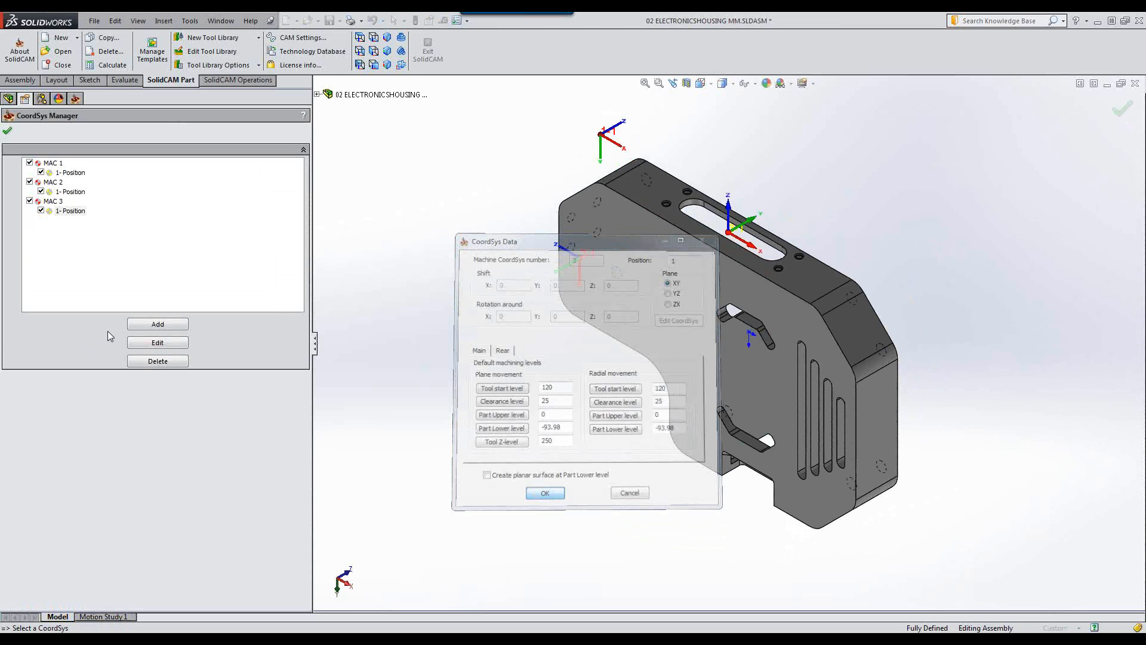
Add coordinate system MAC 4 on the opposite end face with the rectangular window and accept its levels.
click(145, 327)
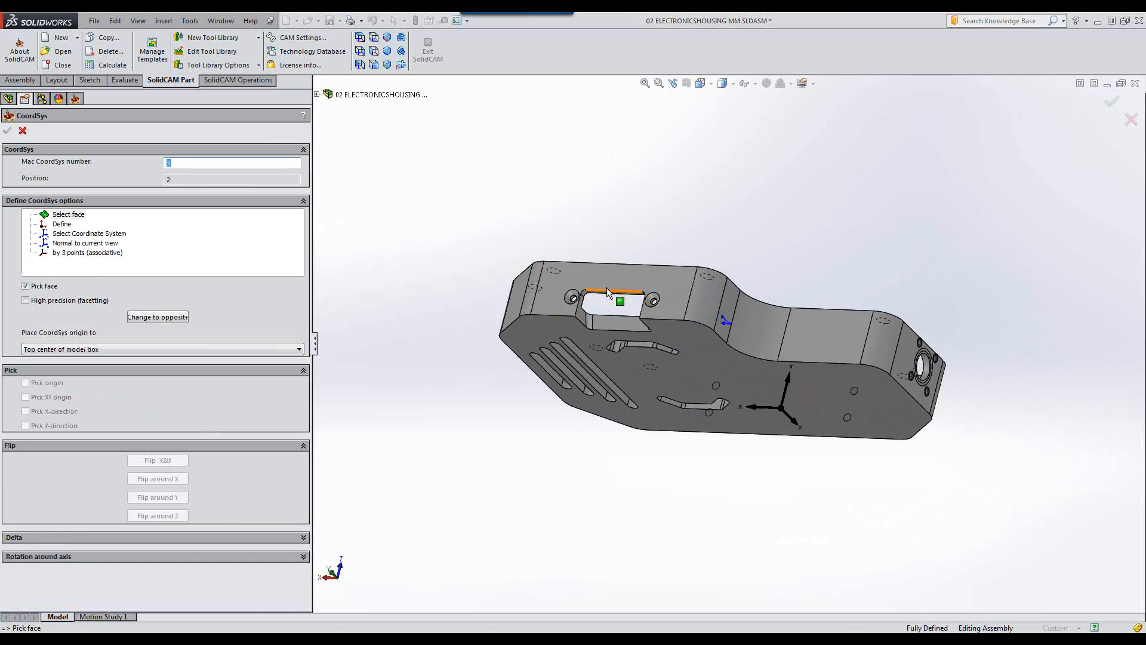
click(660, 276)
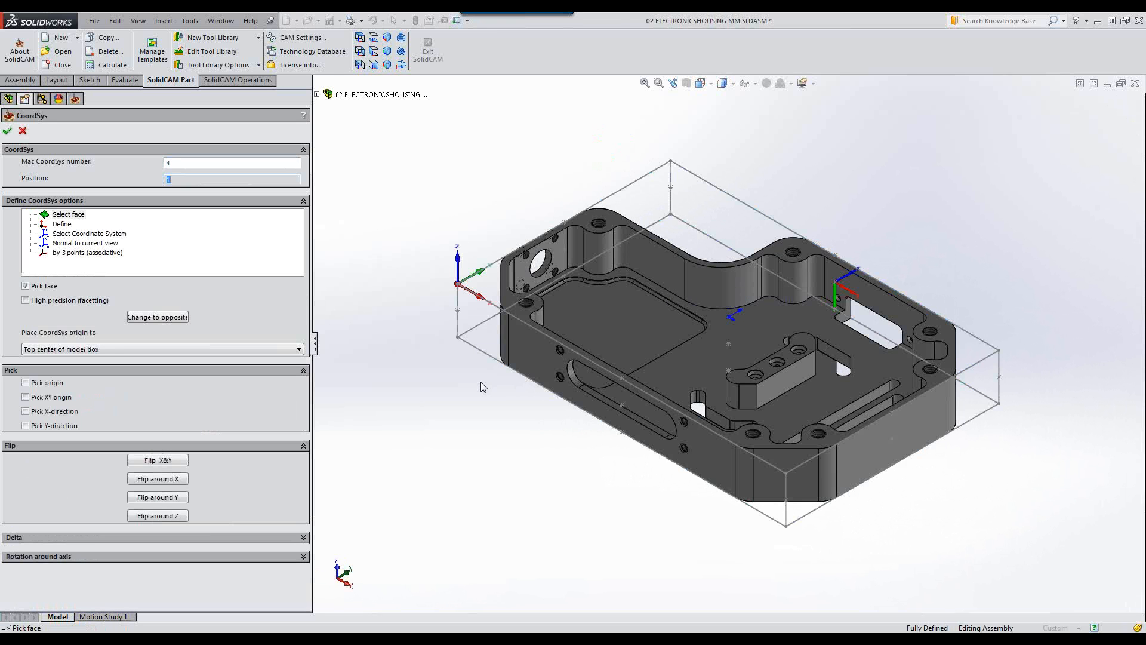
click(6, 133)
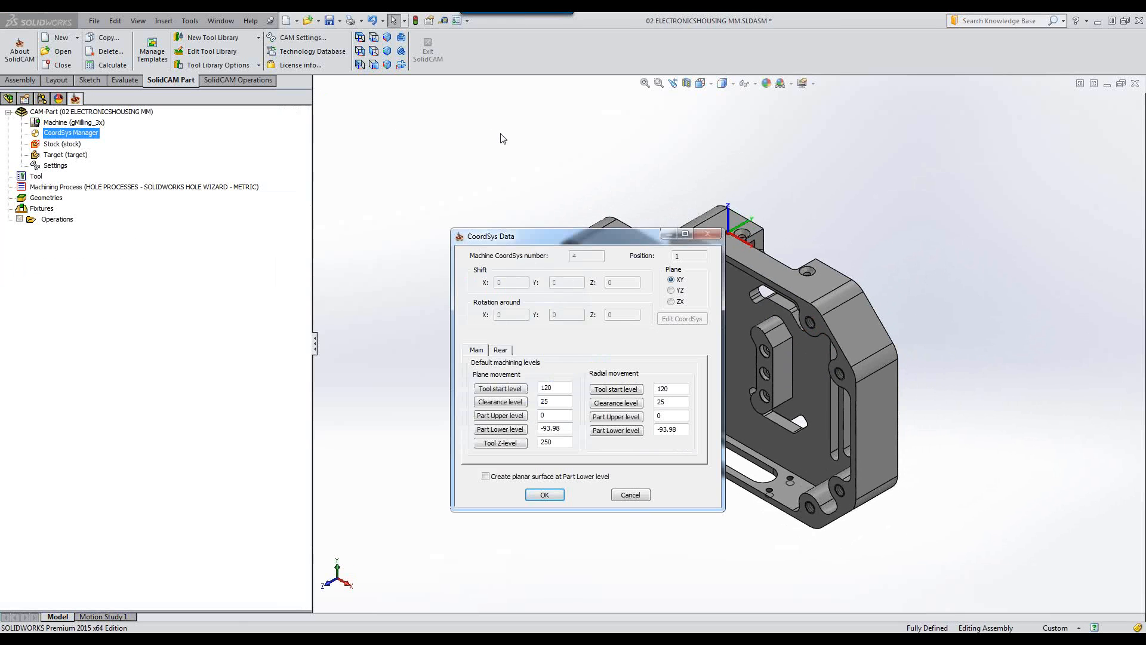
click(531, 495)
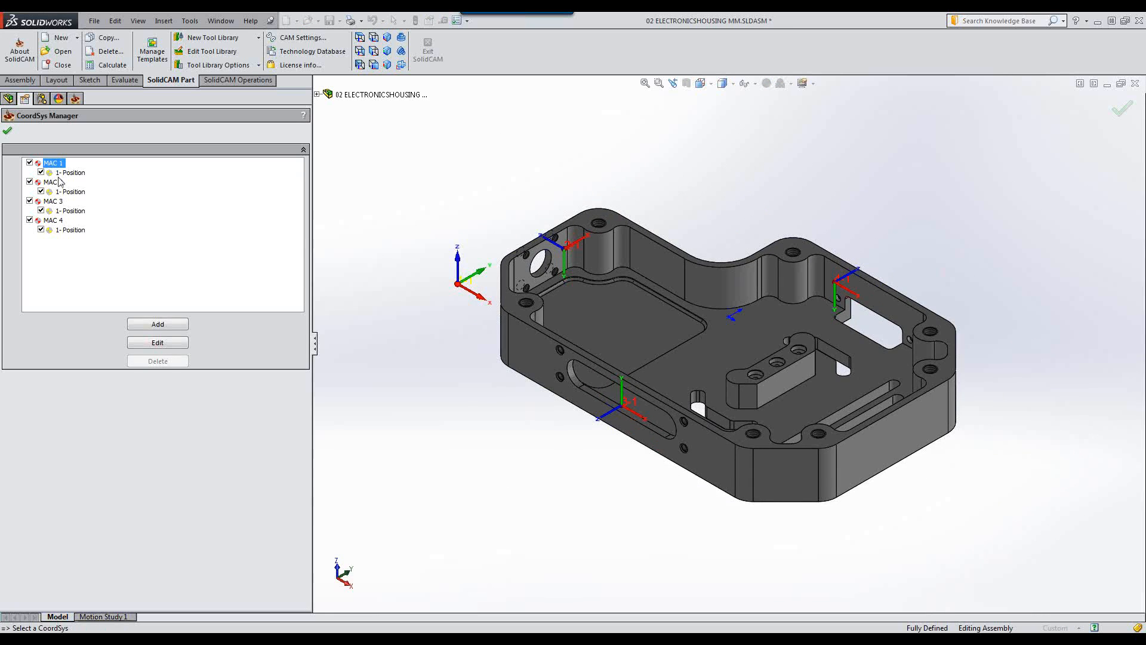
Review coordinate systems MAC 2, MAC 3 and MAC 4 in the manager, then close the manager.
click(59, 182)
click(56, 203)
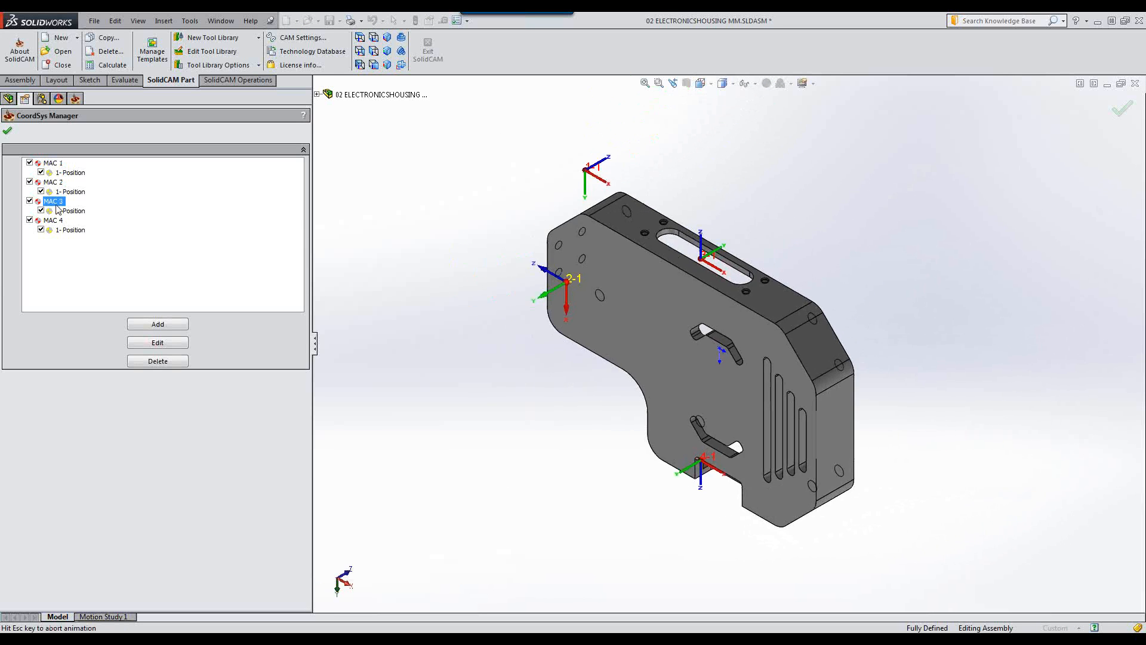
click(54, 220)
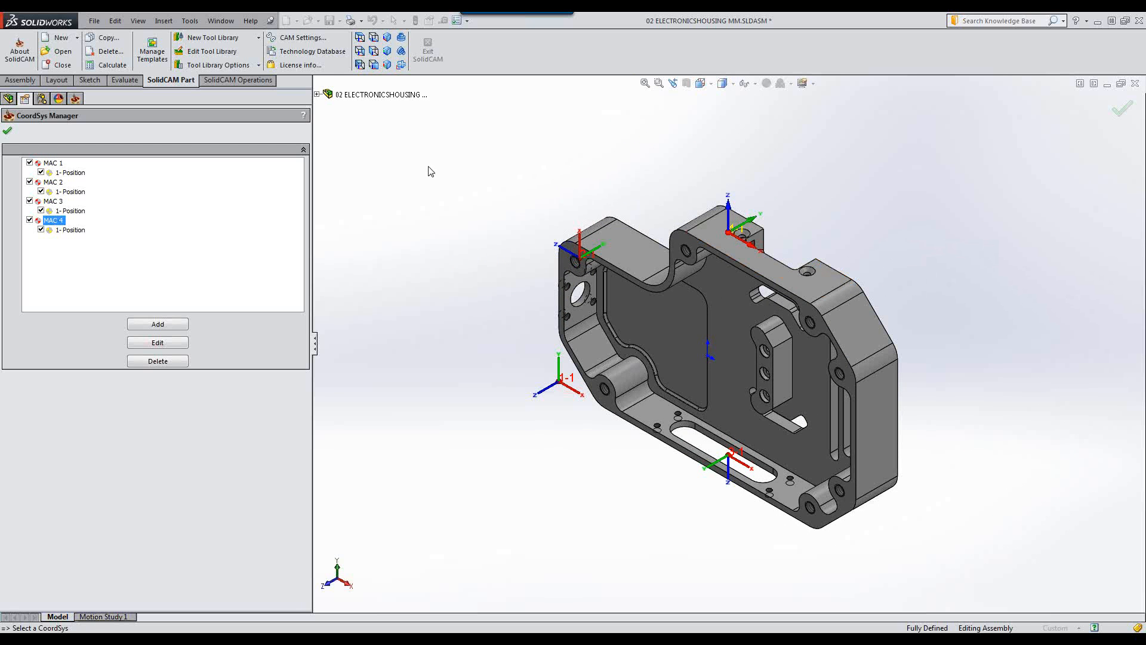
click(8, 130)
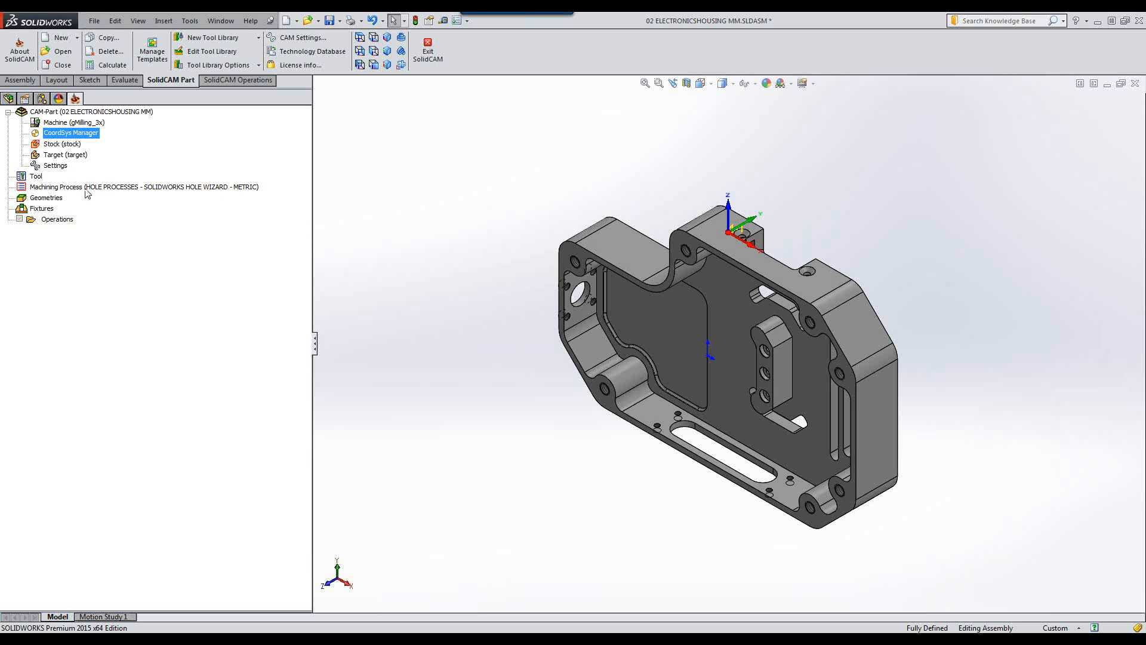
Define the target model by selecting the part solid, preview it, and confirm the target.
double_click(62, 155)
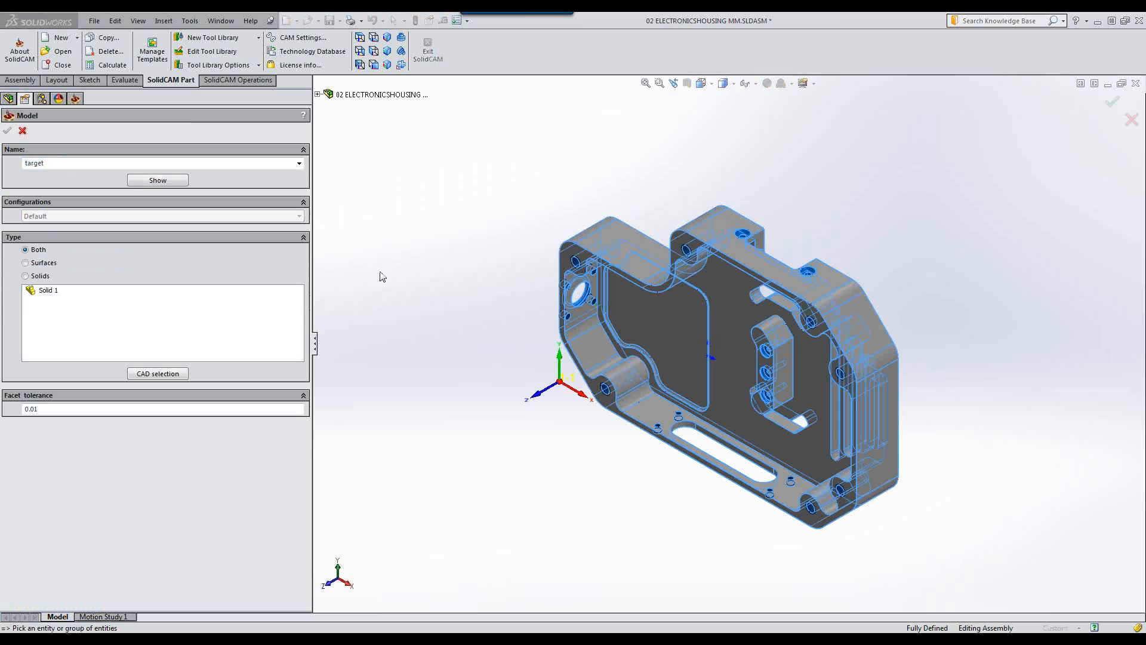
click(660, 324)
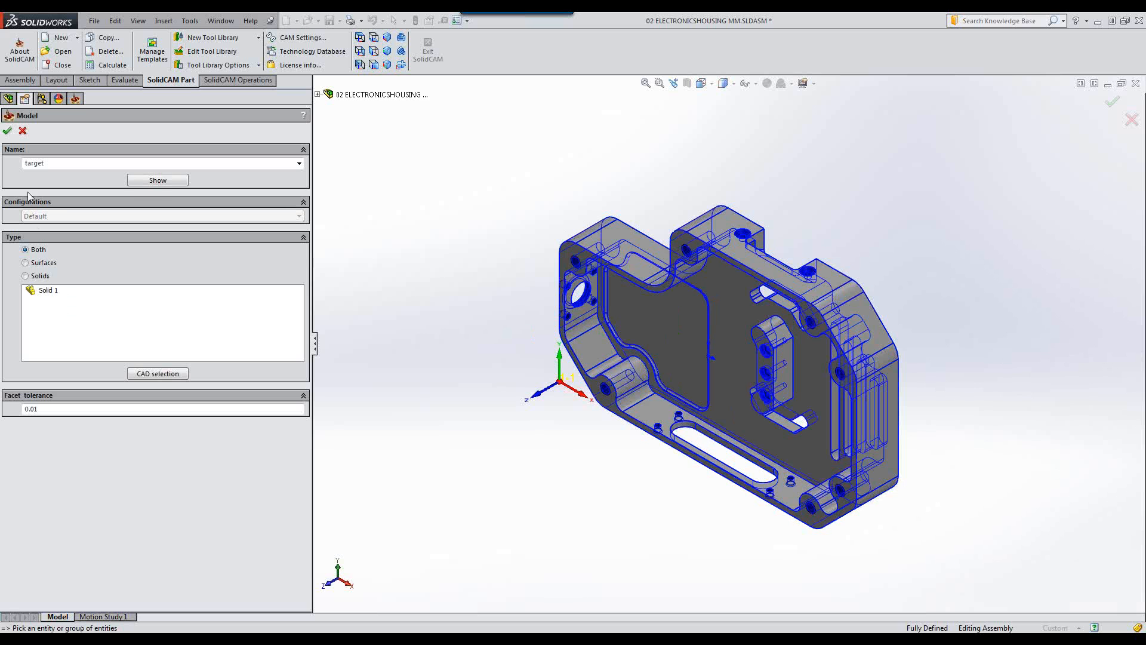
click(182, 181)
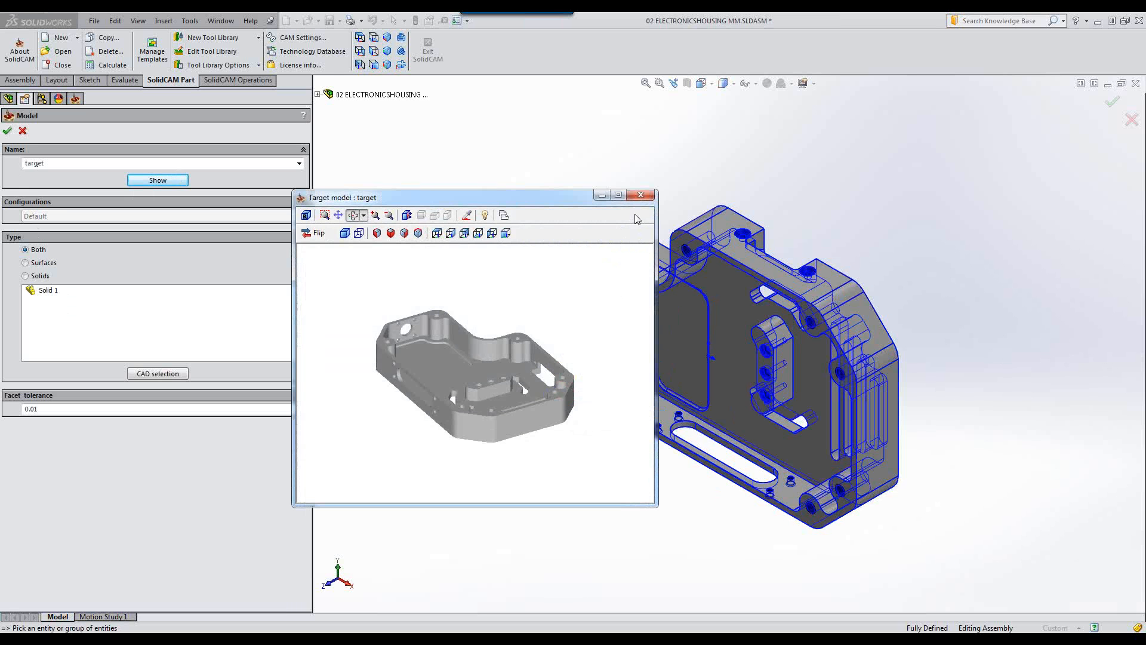
click(641, 195)
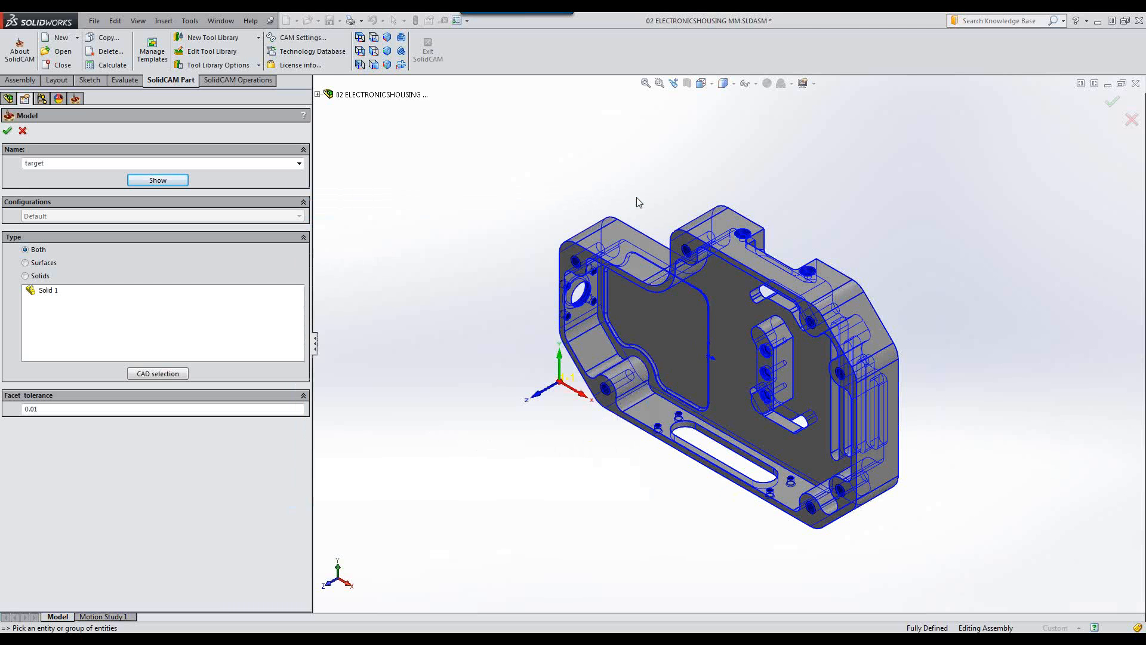
click(8, 132)
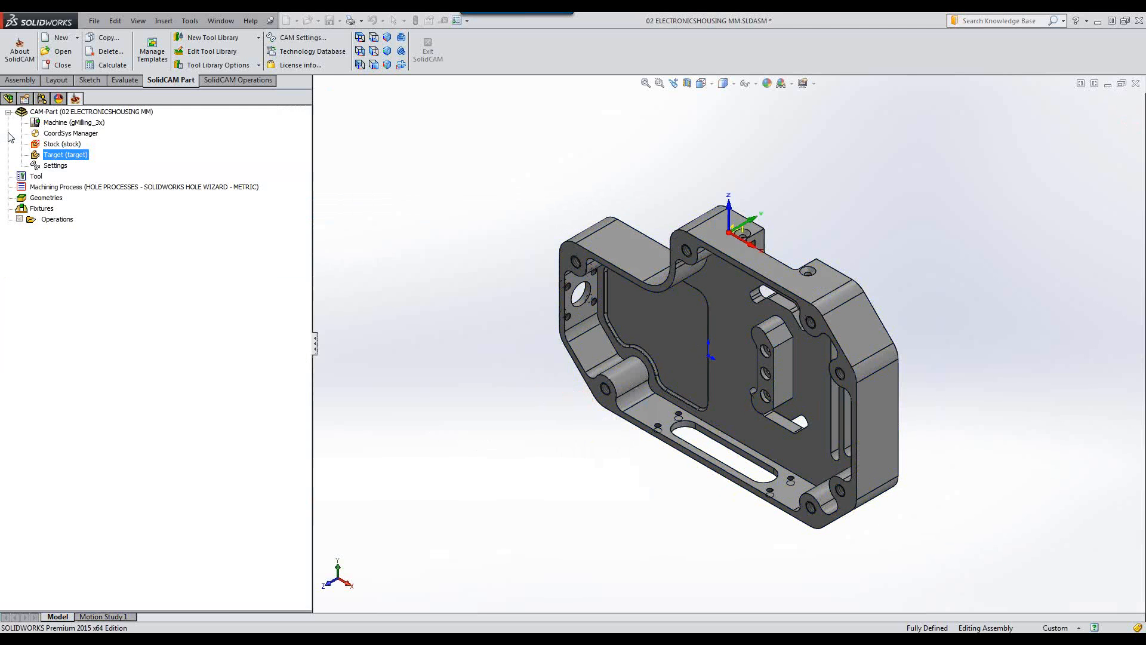
Reopen the CoordSys Manager to review MAC 1 and close it again.
double_click(90, 134)
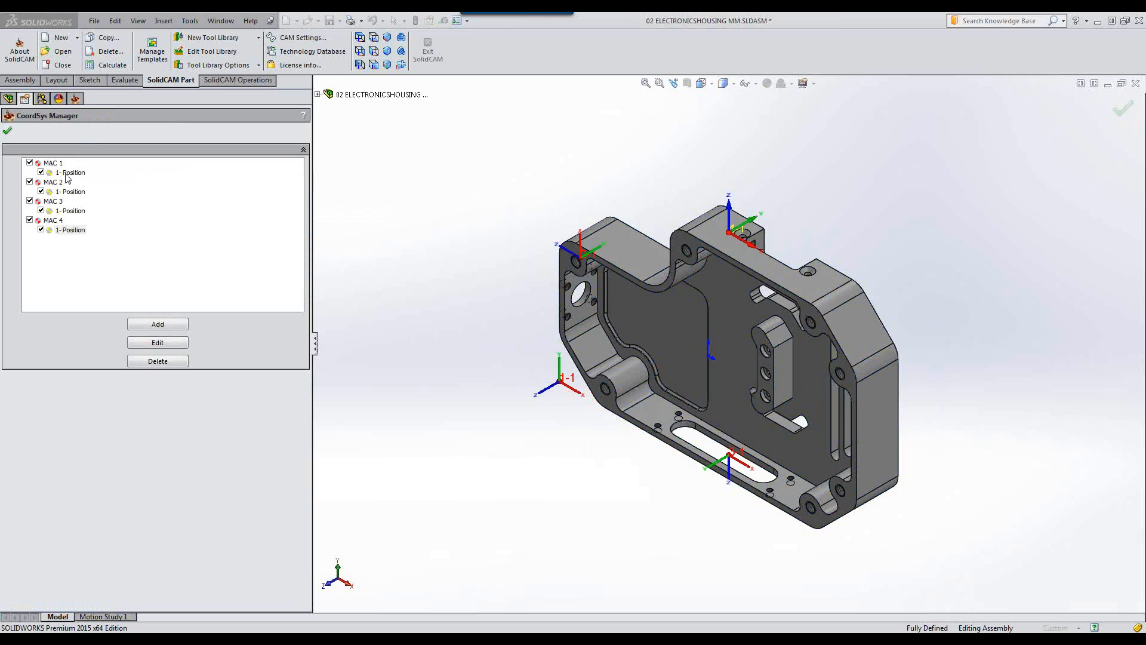
click(58, 164)
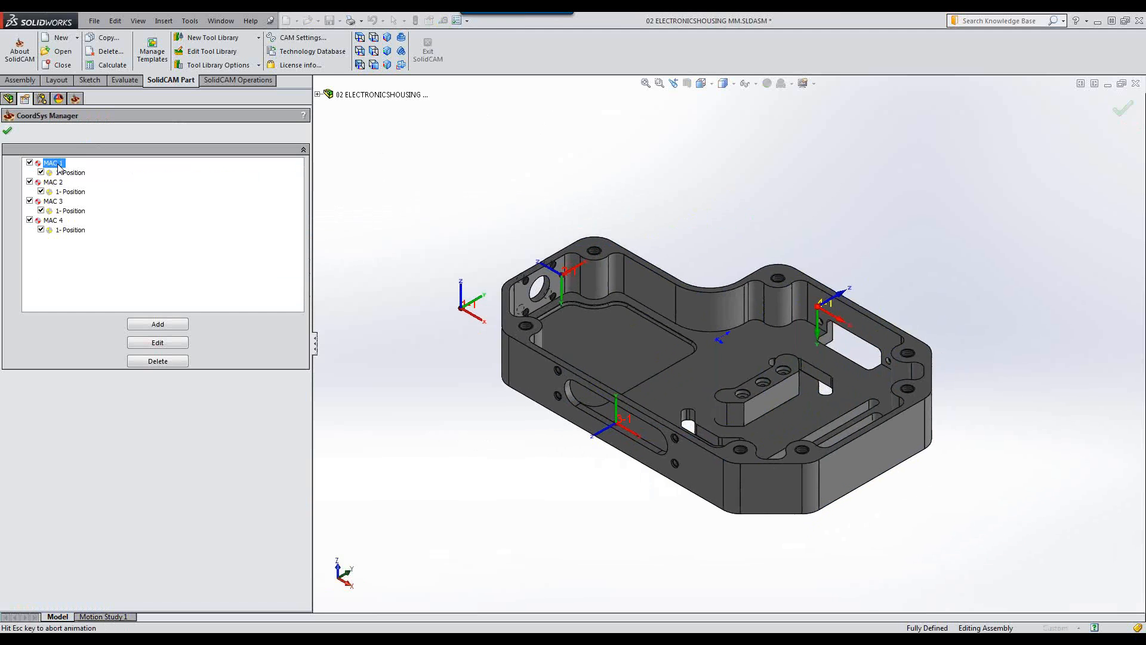
click(7, 130)
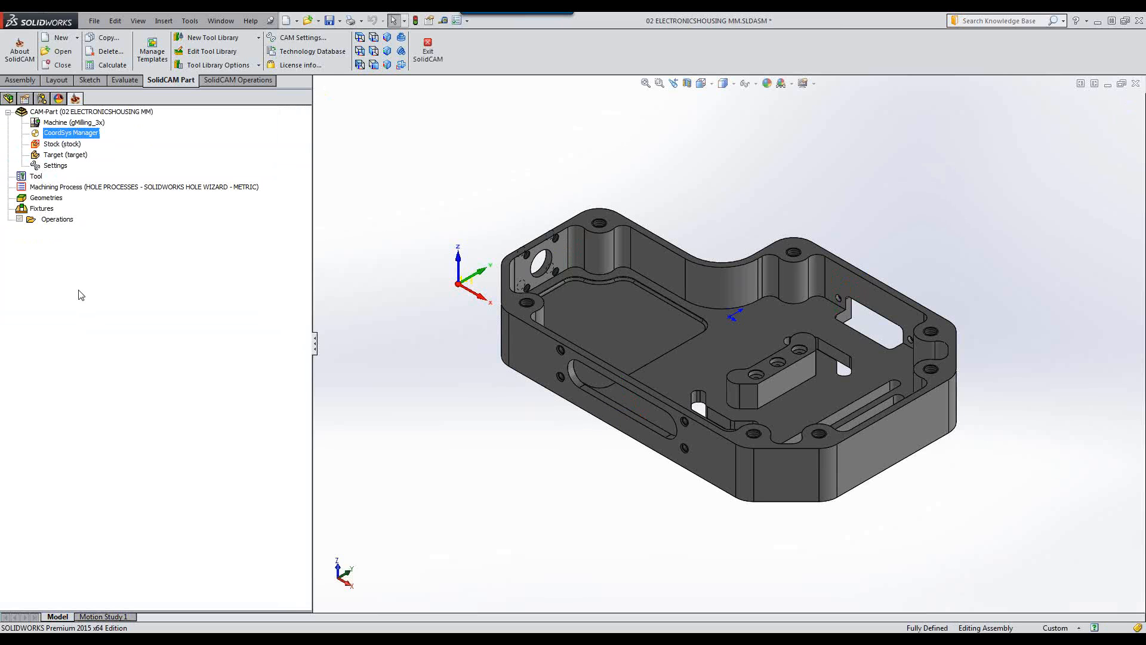
Start Holes Recognition + Technology on the operations using the Part HR Database.
right_click(57, 219)
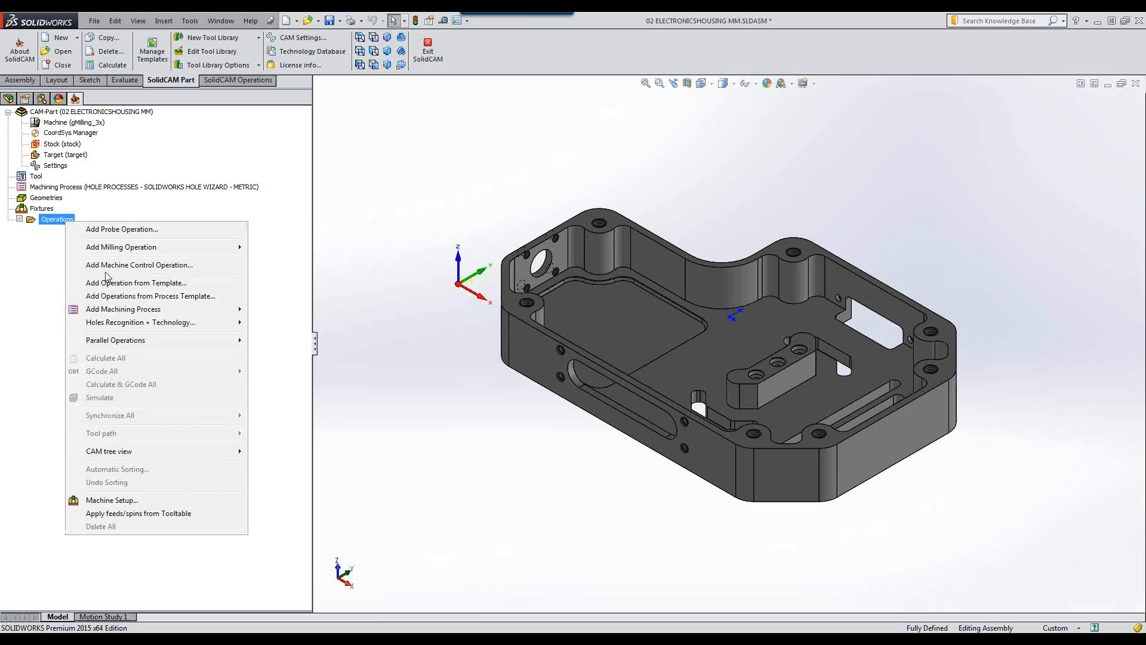
mouse_move(135, 325)
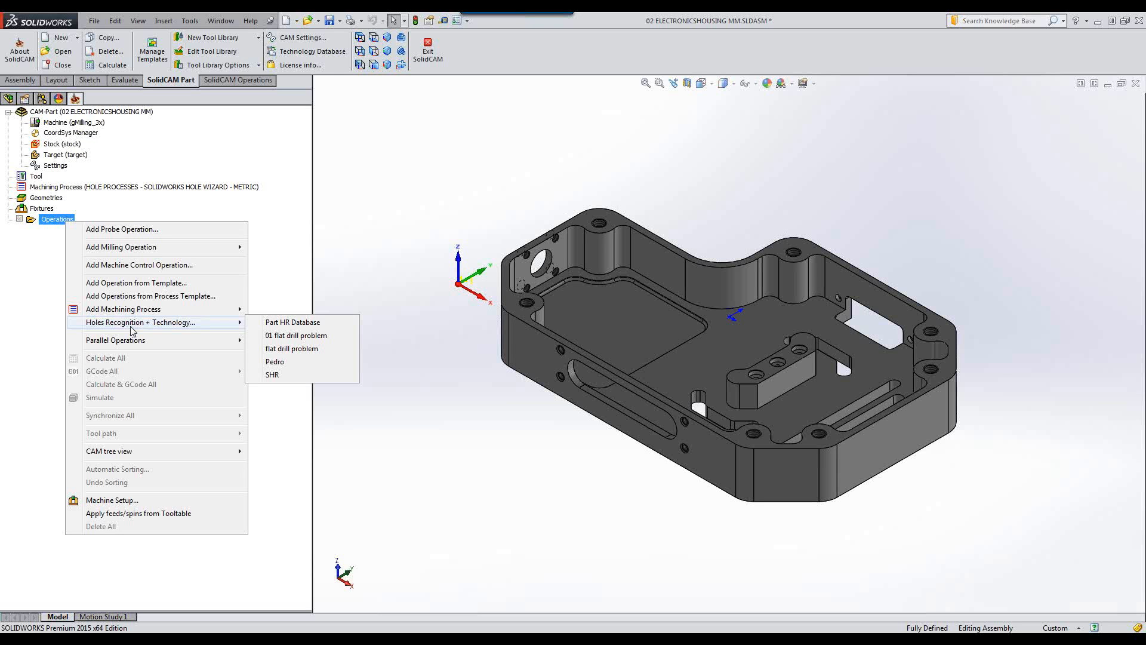
click(305, 325)
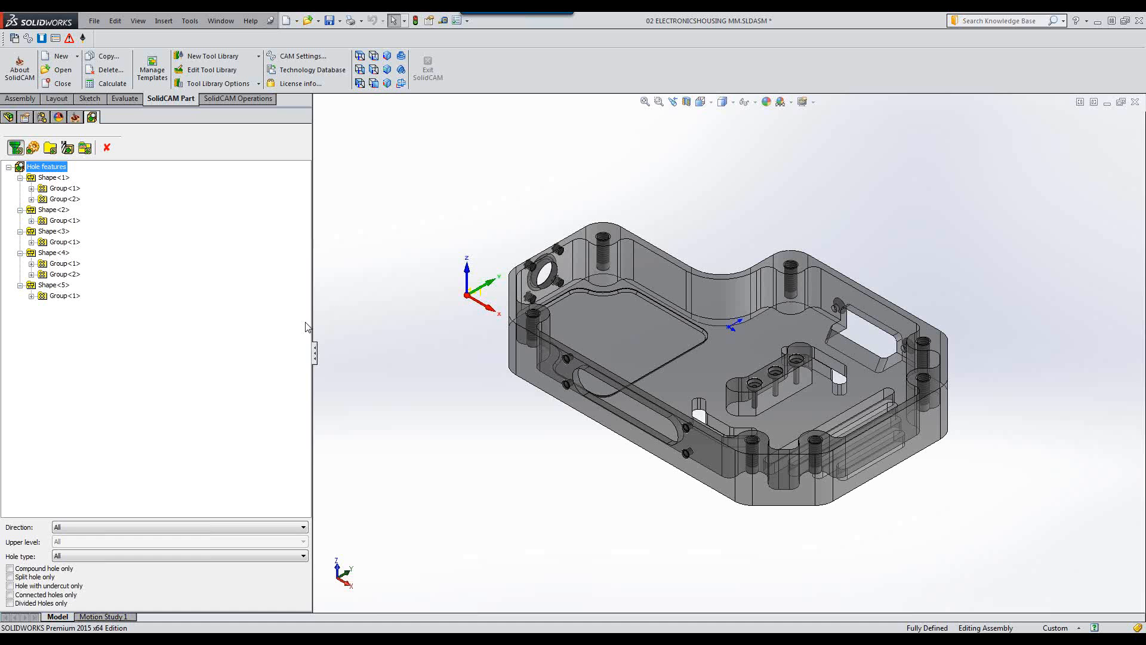
Run hole recognition on the part and select Shape<1> to highlight its holes in the model.
right_click(50, 169)
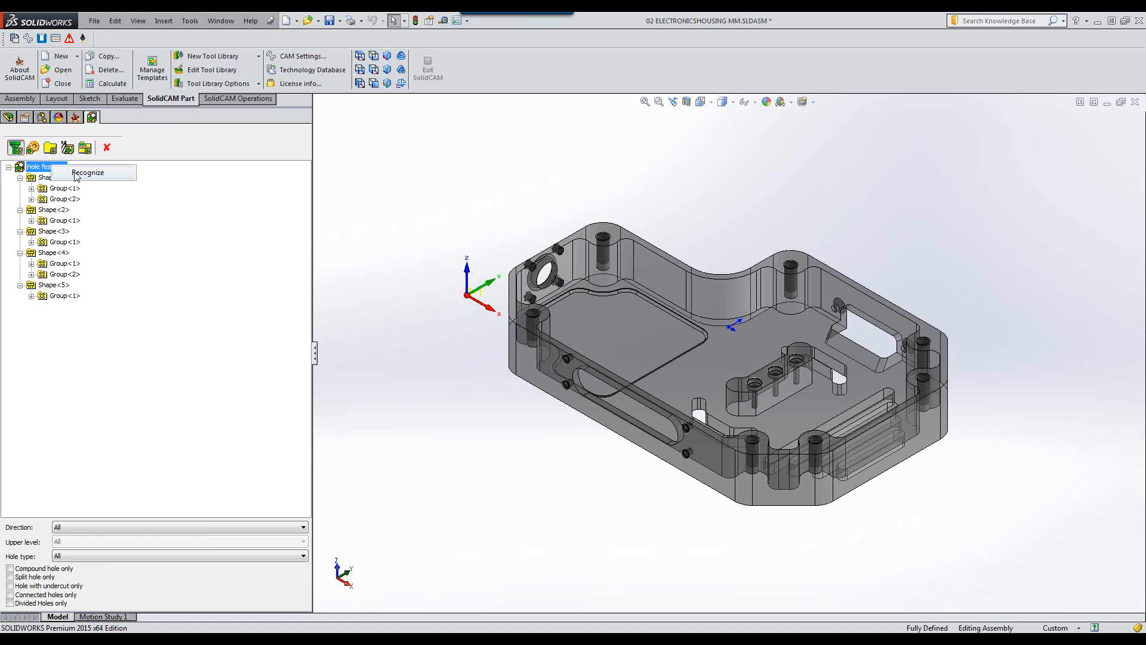
click(75, 174)
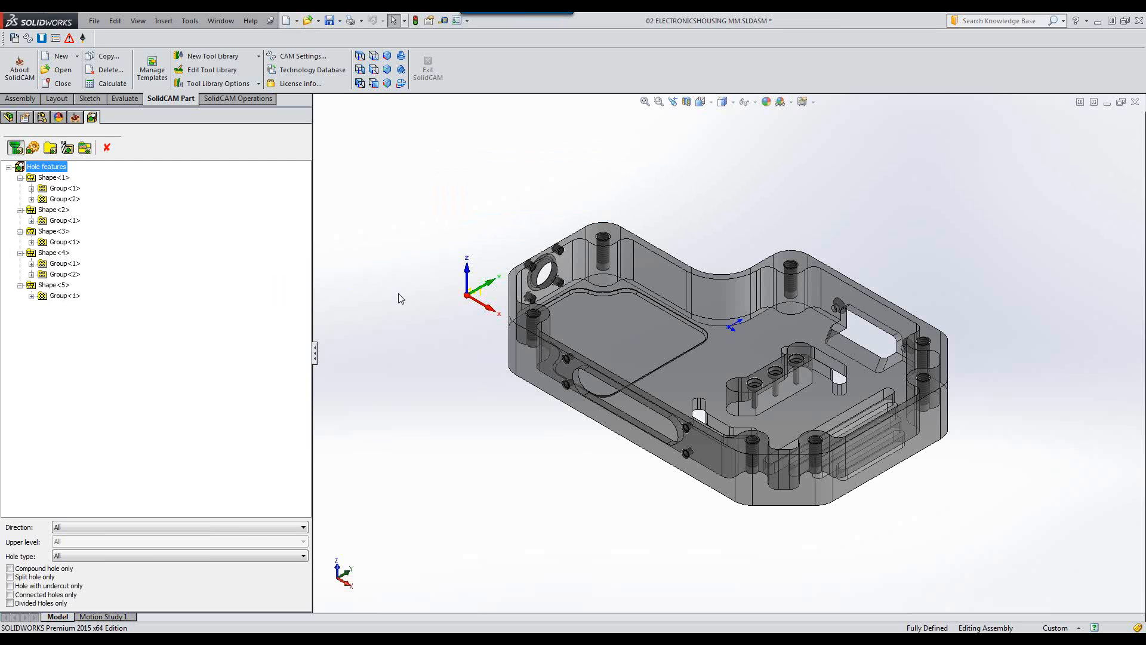
click(51, 179)
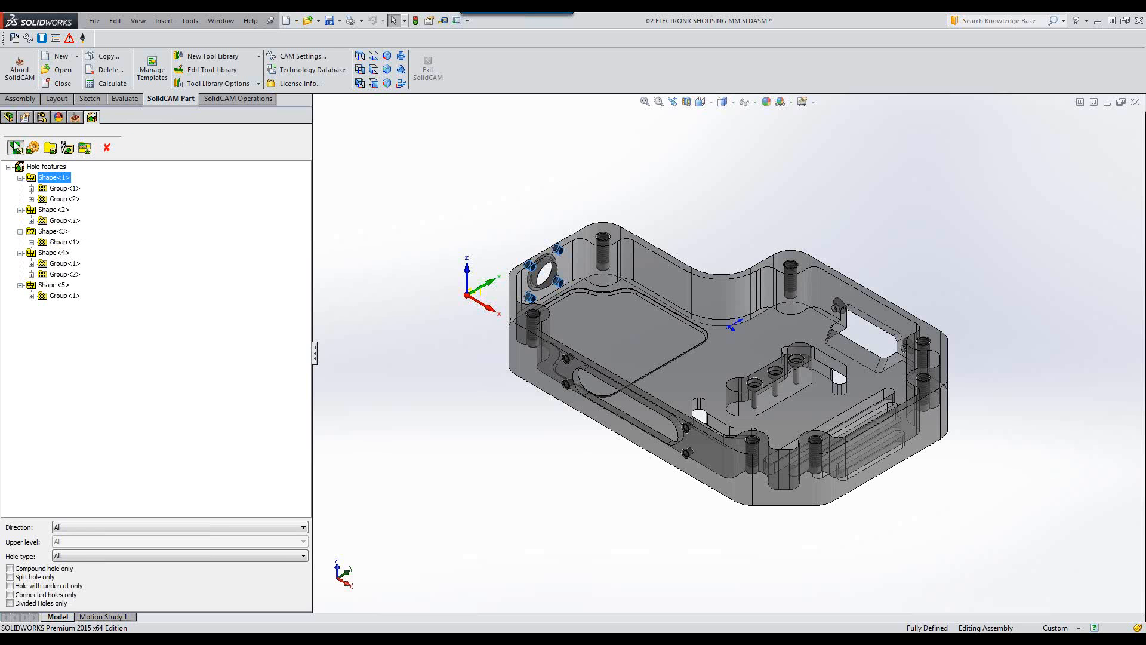
click(5, 39)
drag(4, 38, 144, 191)
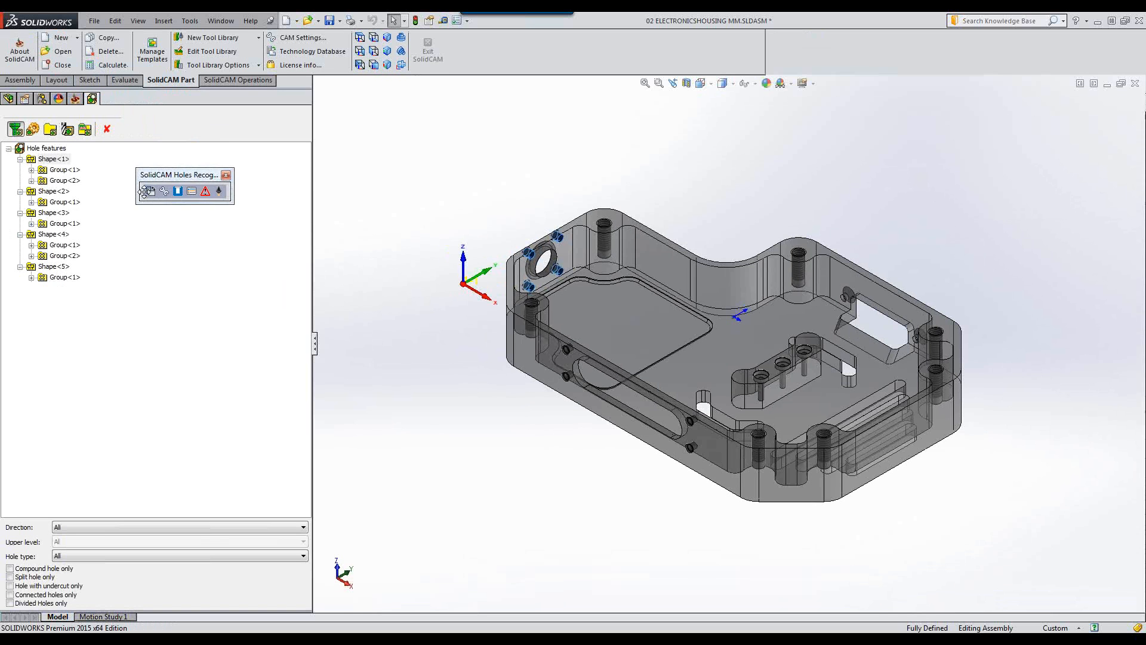
drag(144, 191, 3, 35)
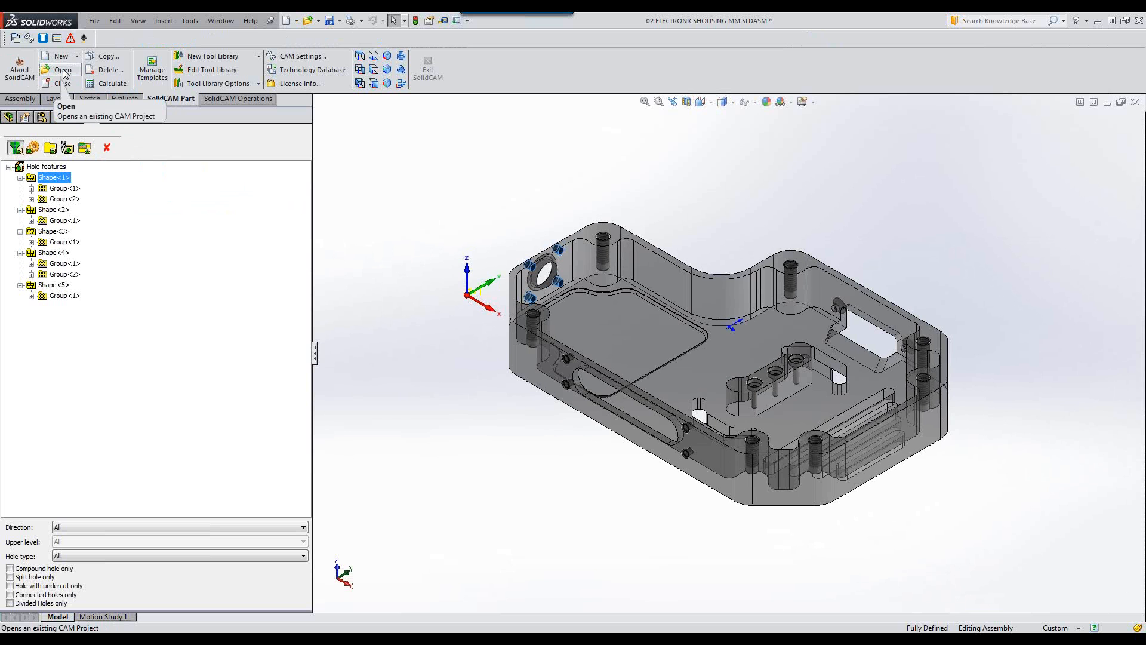
Open the Technology Database to review its drilling variables, then close it.
click(15, 39)
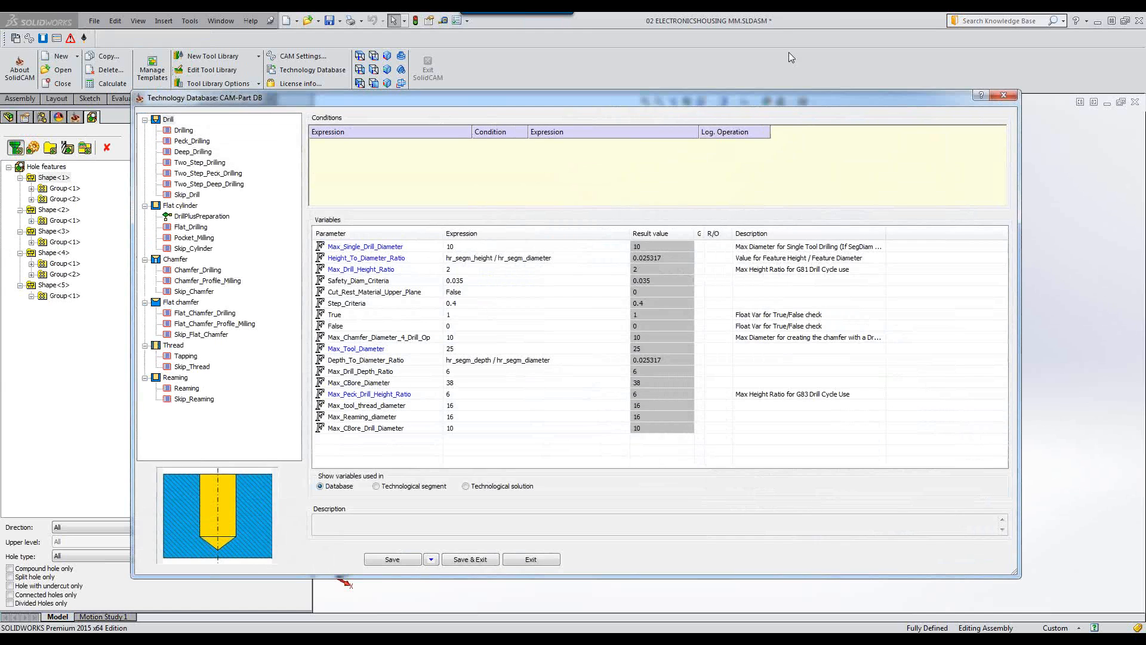
click(1003, 95)
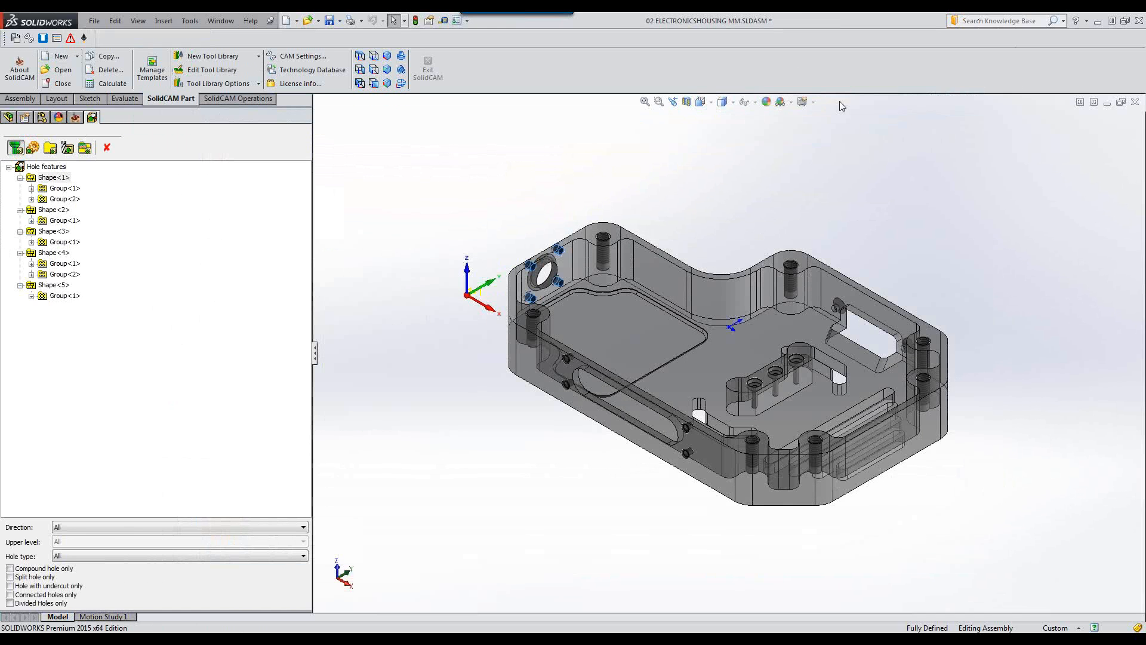
Open the hole picture and hole feature parameters windows for the recognized holes.
click(43, 38)
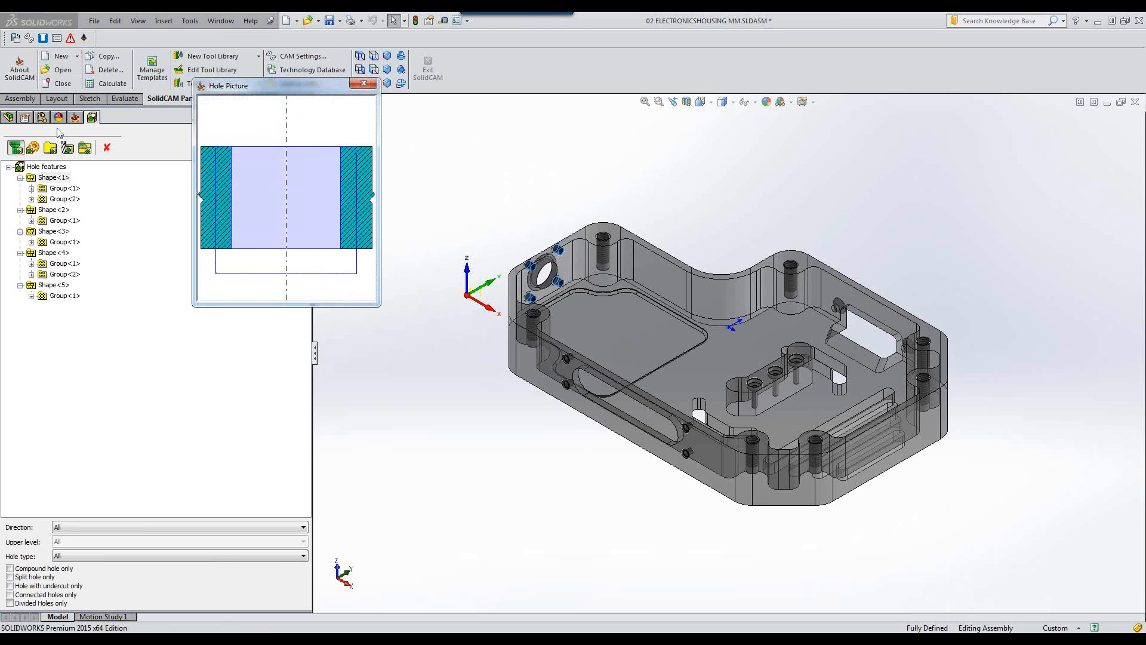
click(56, 40)
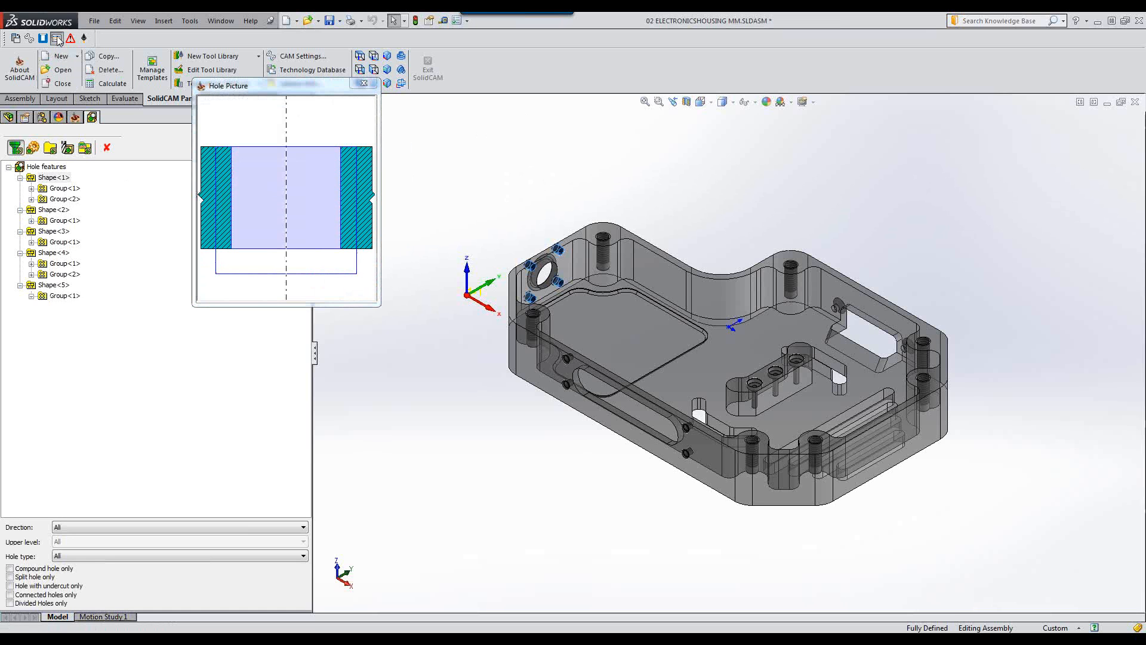
drag(695, 71, 1026, 48)
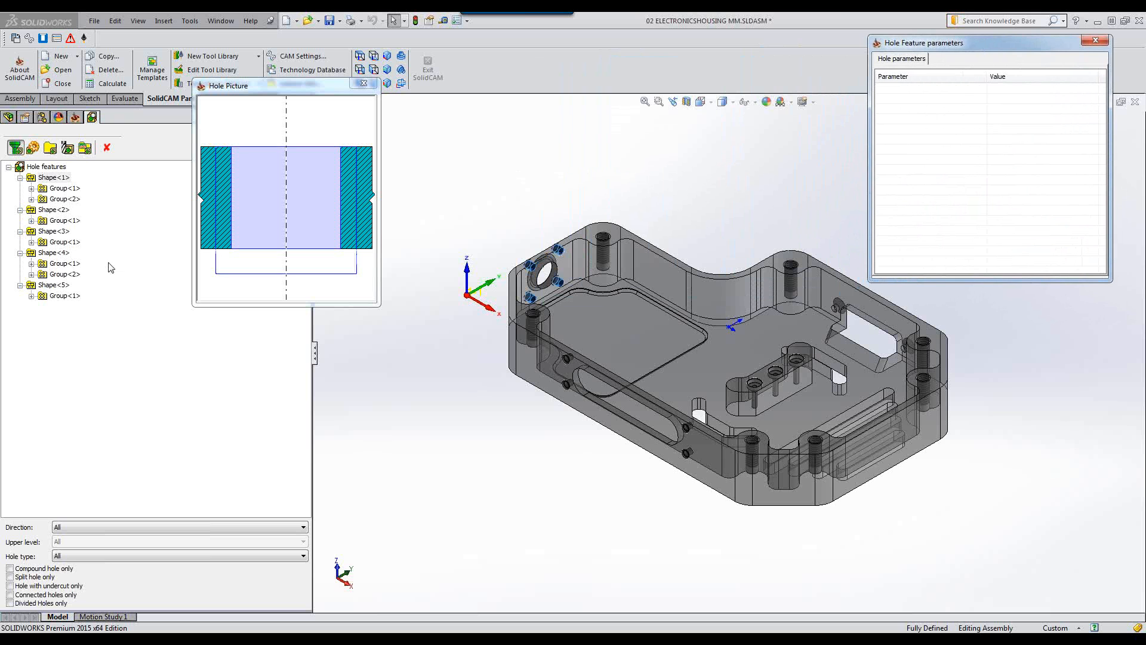
Inspect the hole picture and cylinder parameters of Shape<1>'s two groups.
click(52, 167)
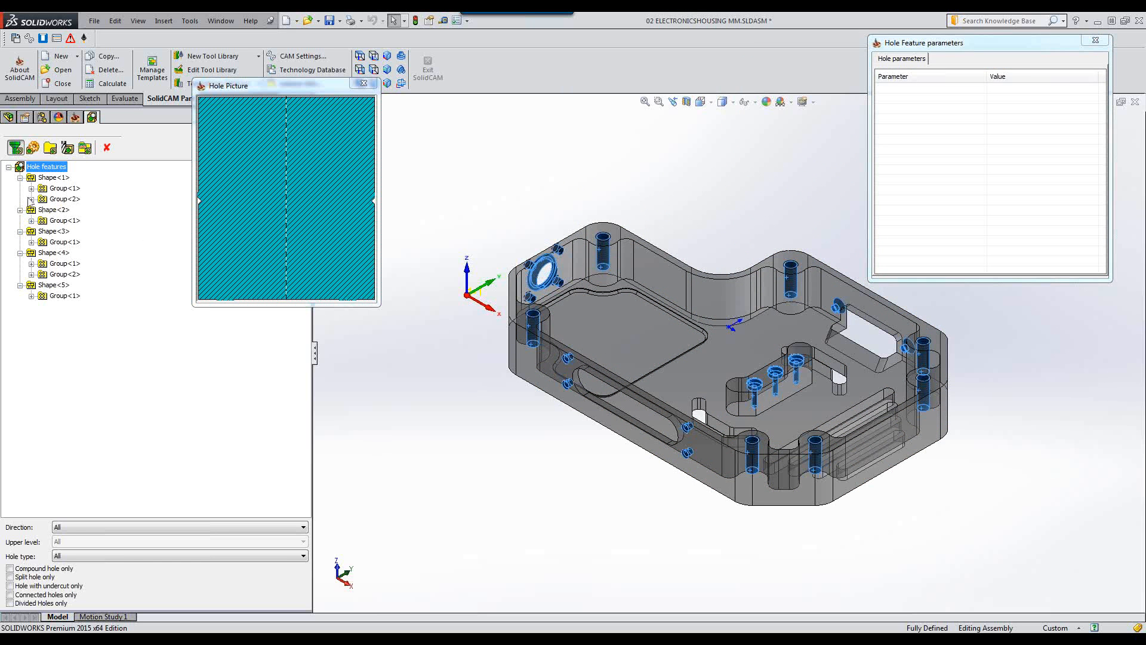
click(50, 178)
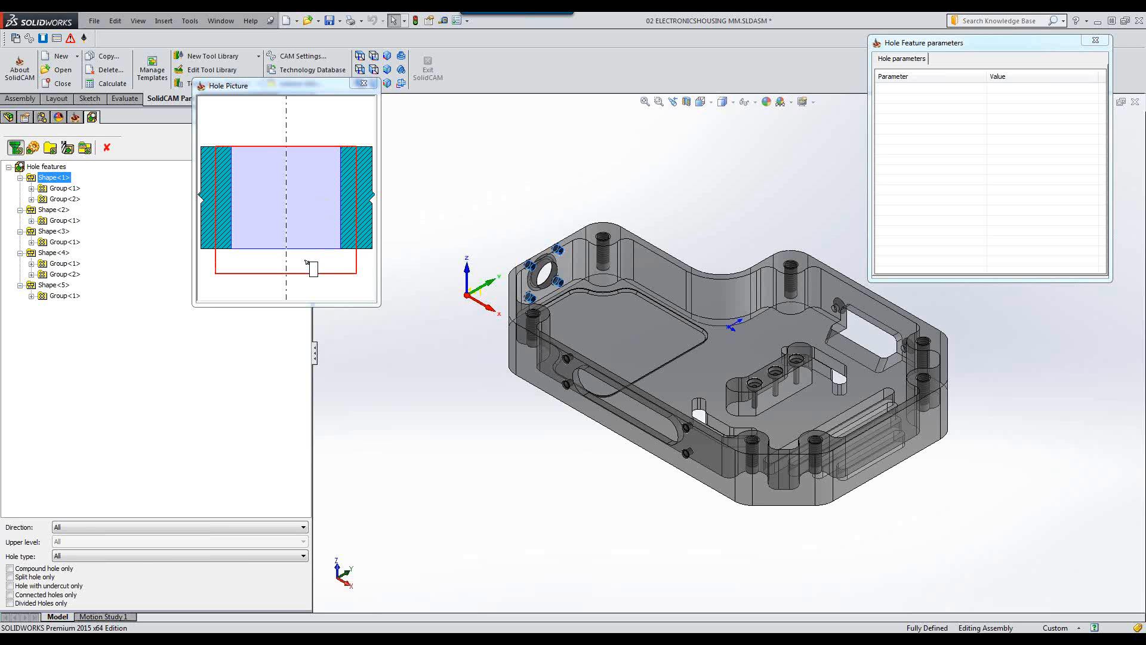
click(64, 189)
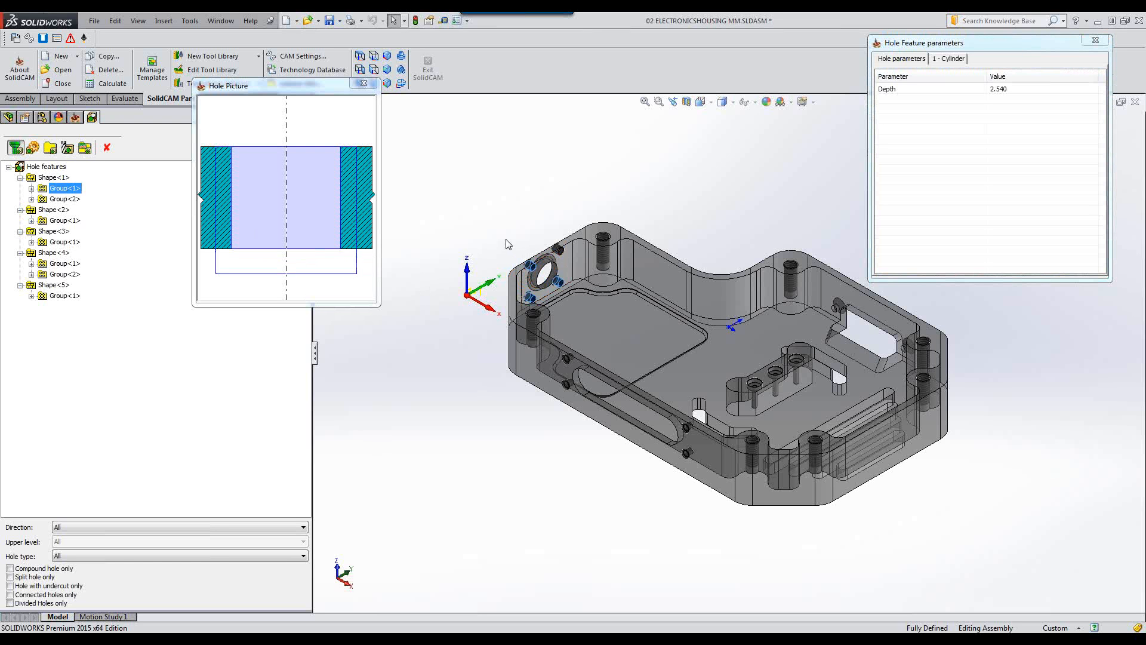
drag(1034, 46, 750, 64)
click(57, 189)
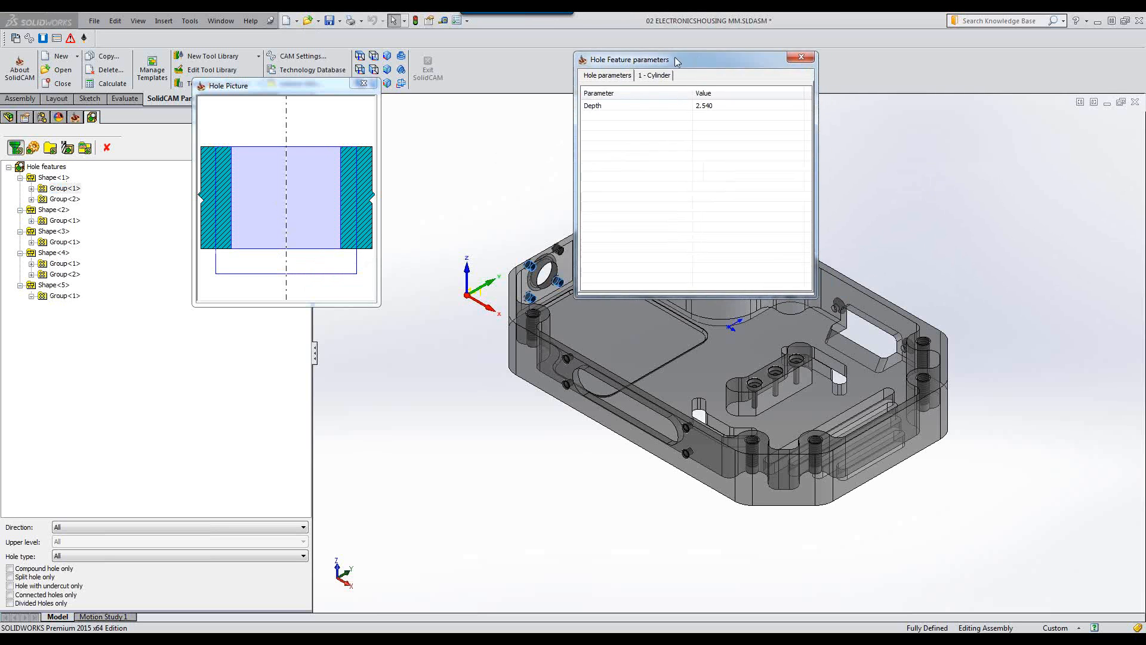
drag(716, 63, 528, 75)
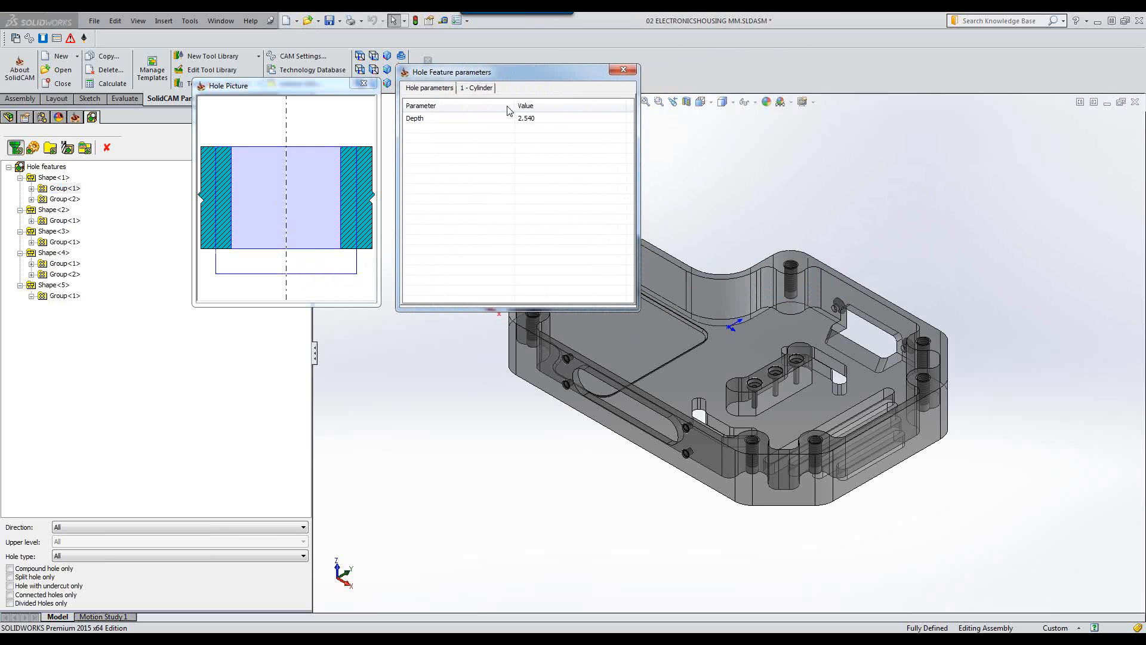
click(470, 90)
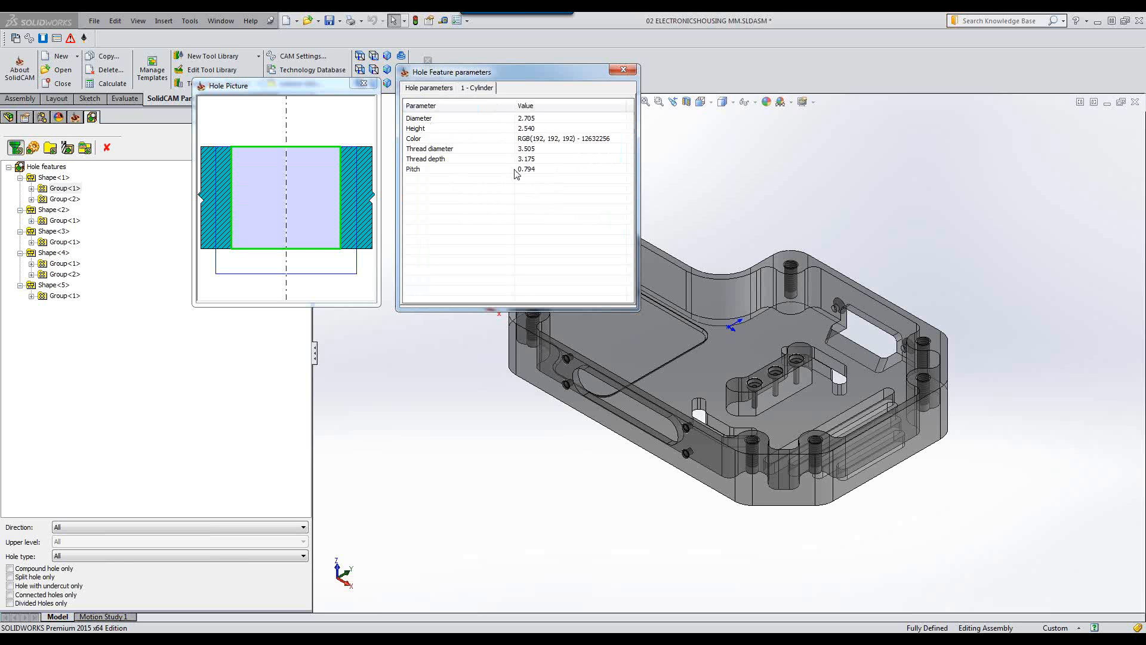
click(426, 88)
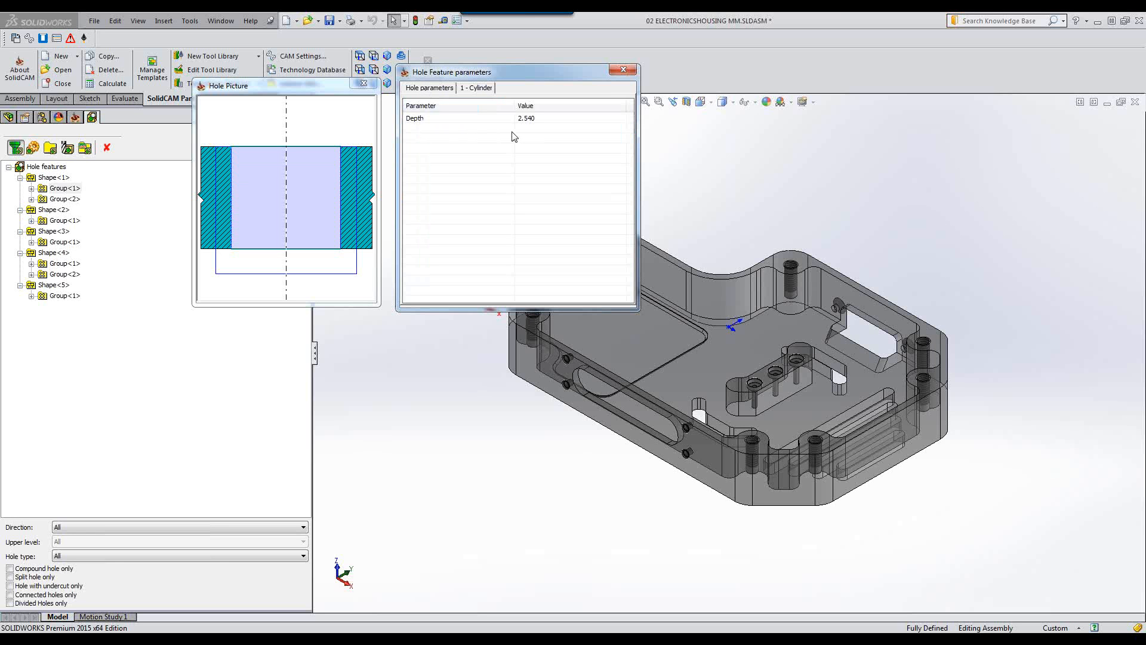
click(64, 200)
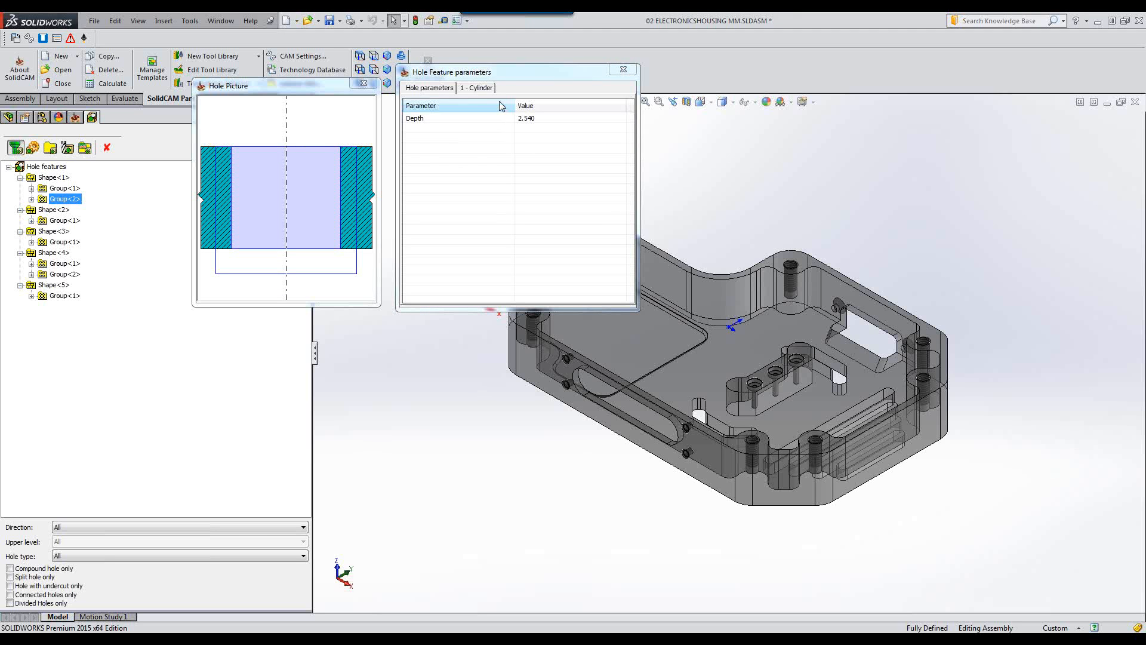
click(487, 89)
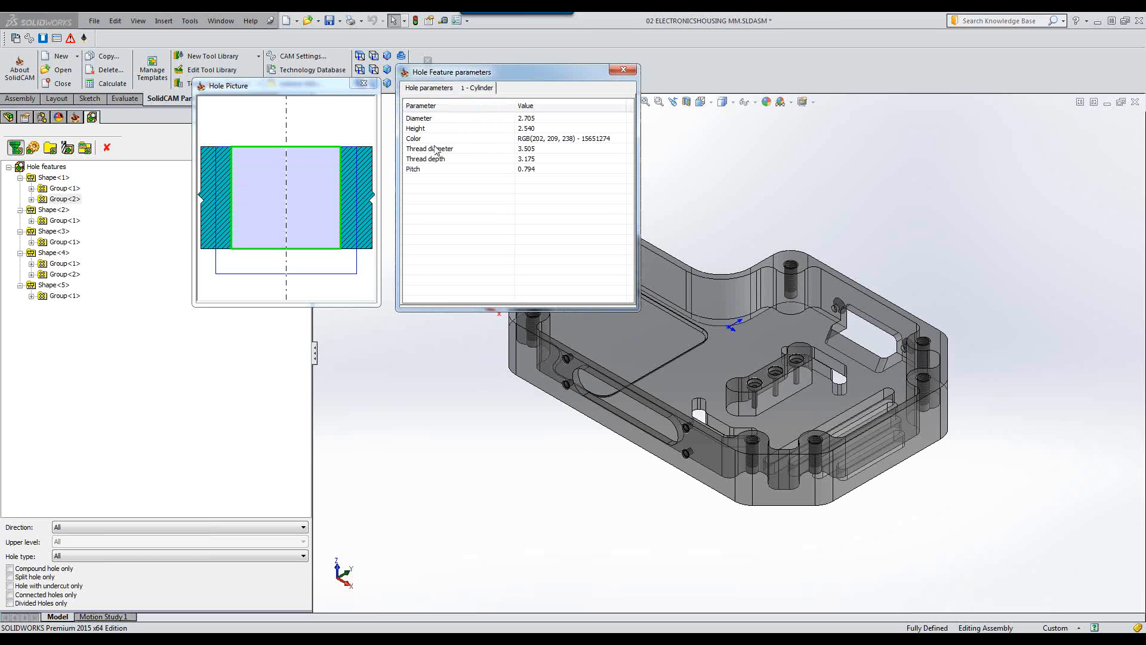
click(441, 89)
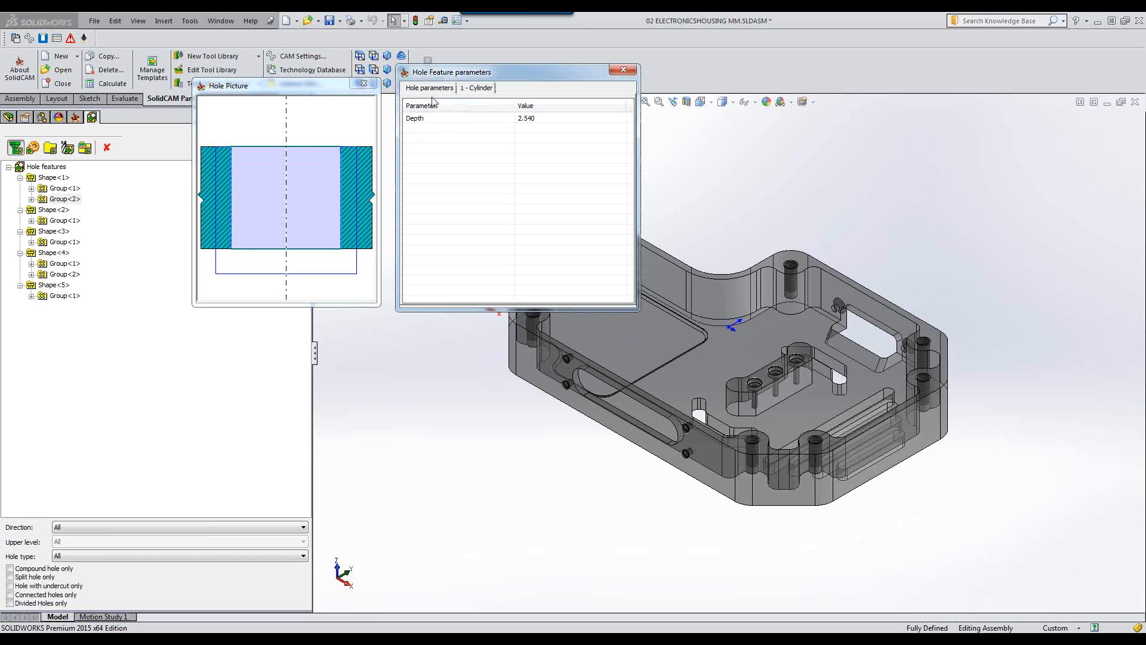
Inspect Shape<2>'s group, reviewing its torus and cylinder parameters.
click(45, 211)
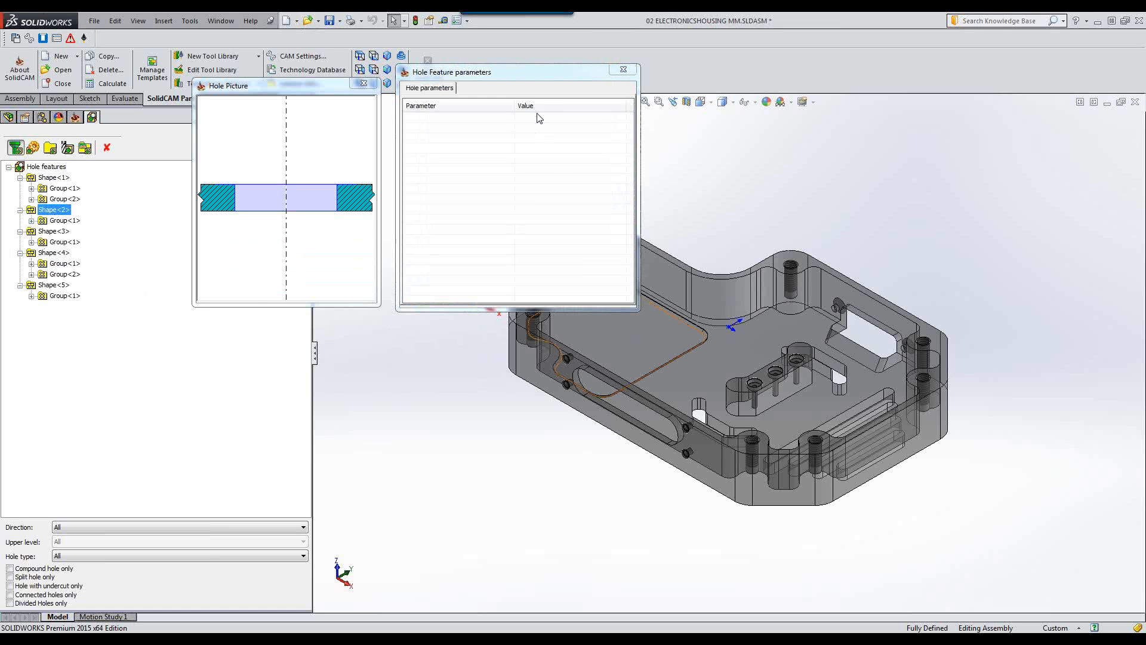
drag(544, 79, 573, 117)
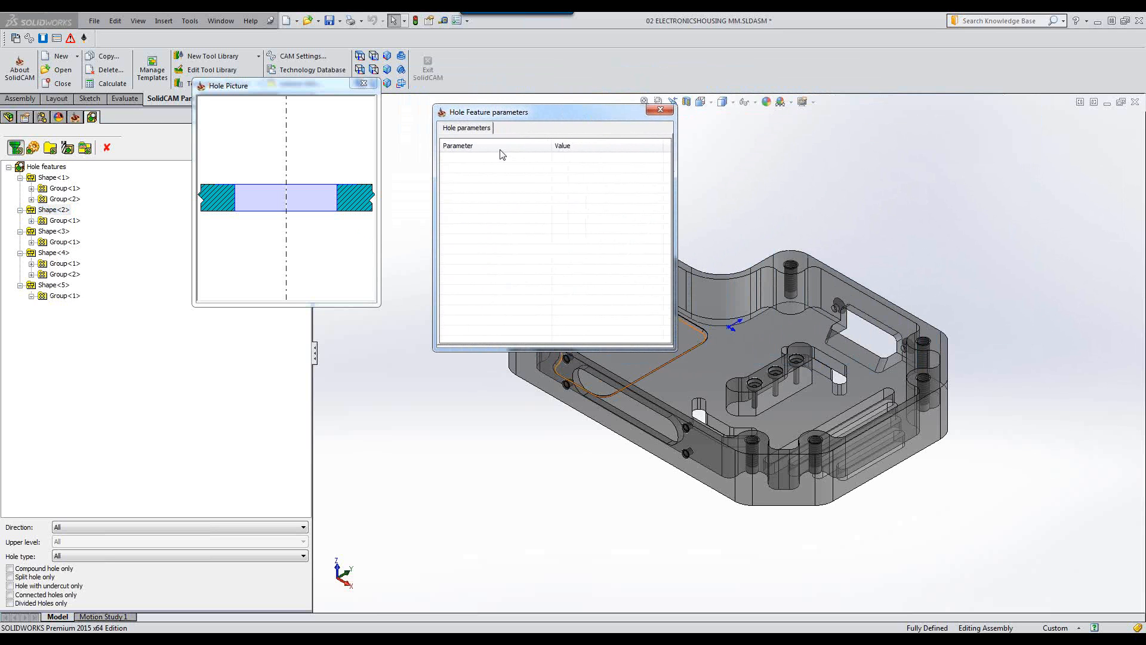
click(64, 221)
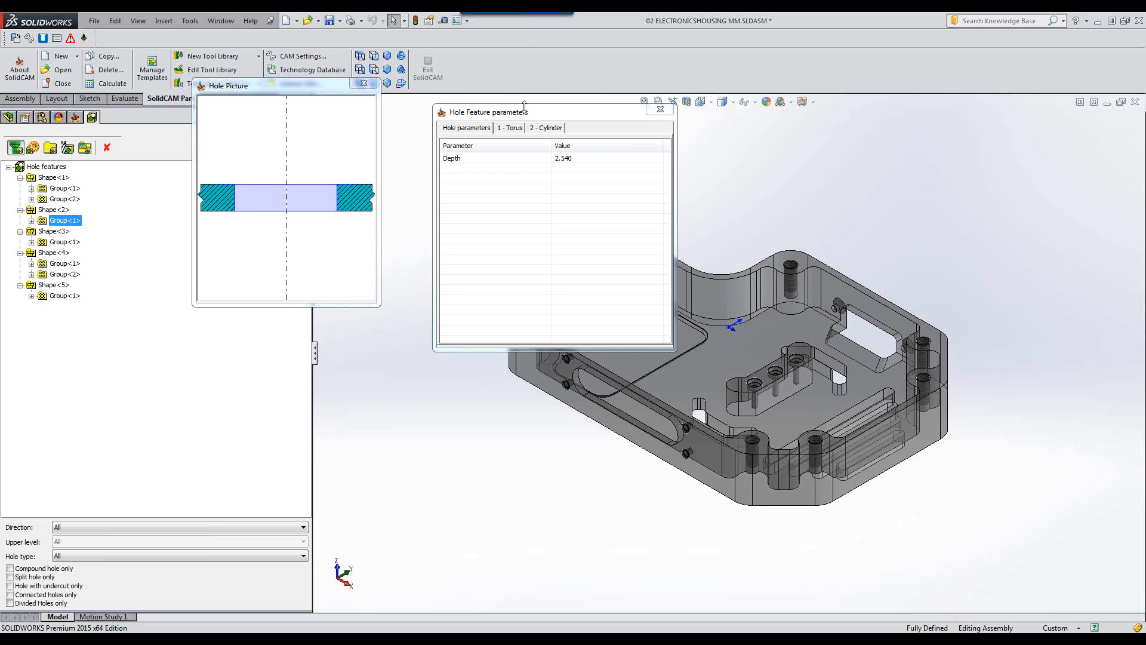
drag(594, 111, 920, 158)
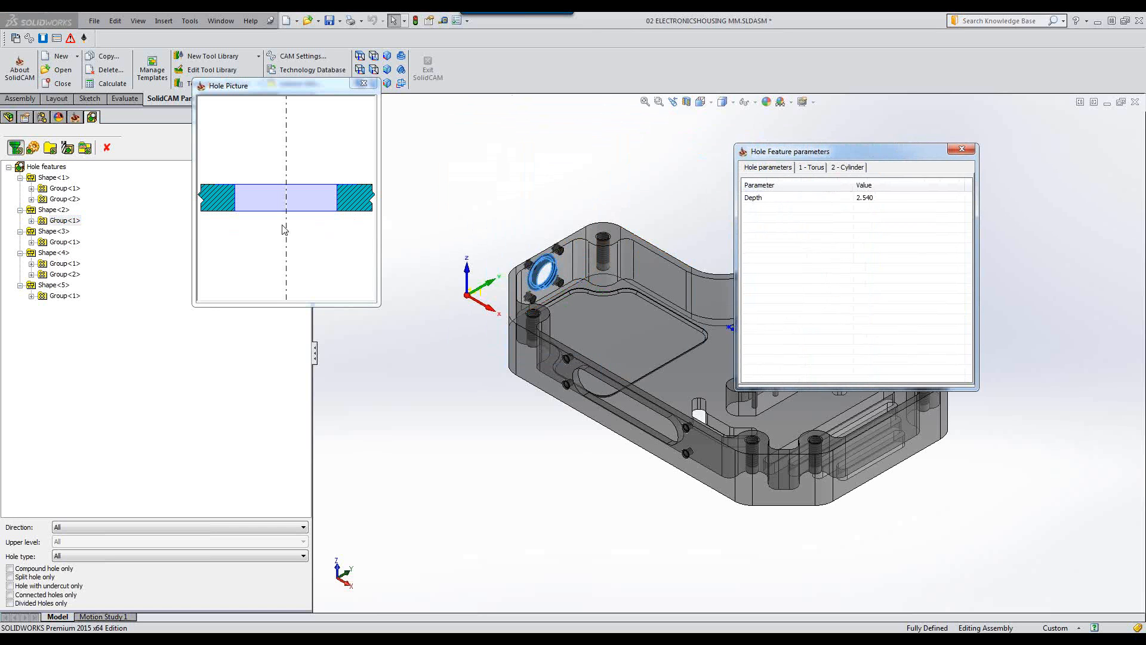
drag(819, 152, 571, 90)
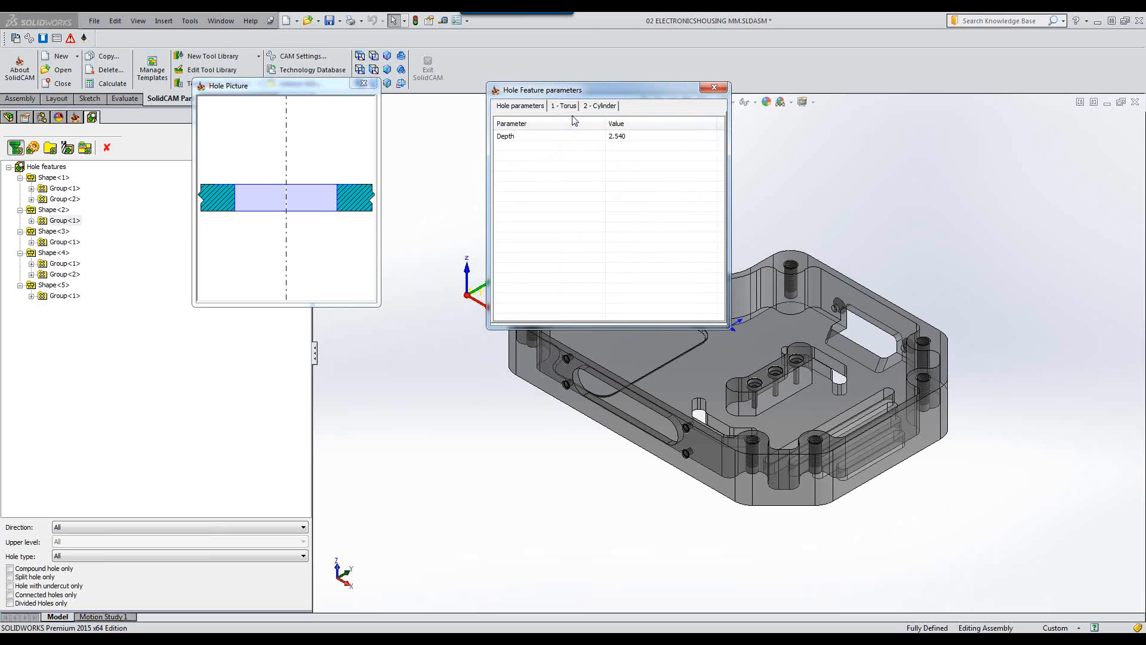
click(601, 106)
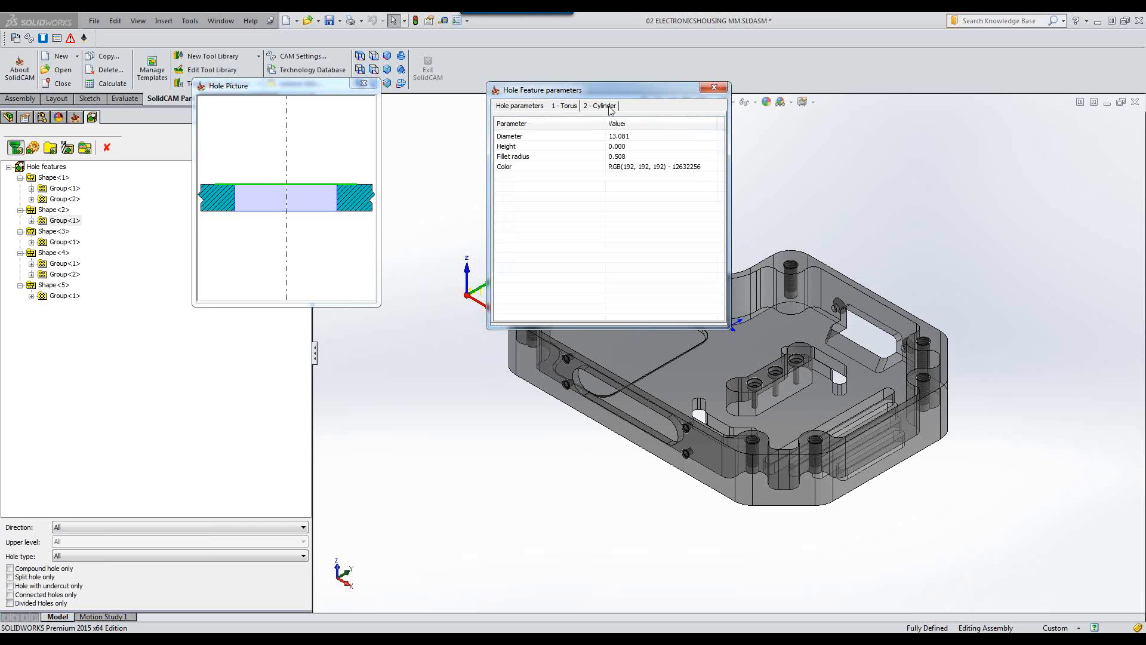
click(610, 106)
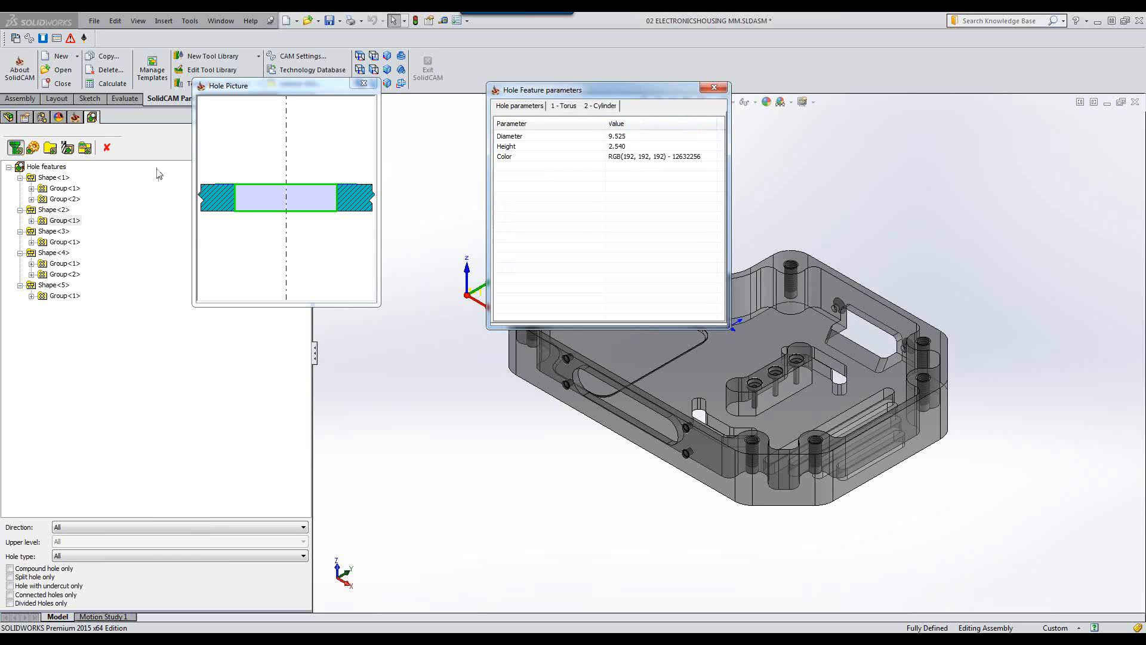
Inspect Shape<3>'s group, reviewing its cylinder and cone parameters.
click(53, 231)
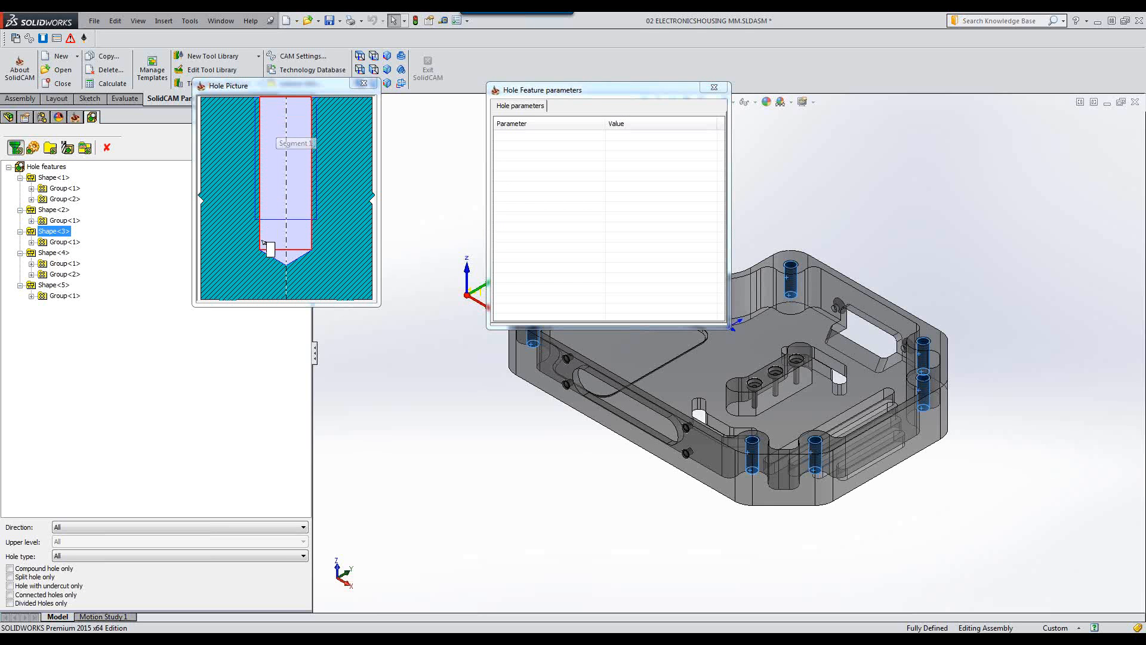
click(55, 243)
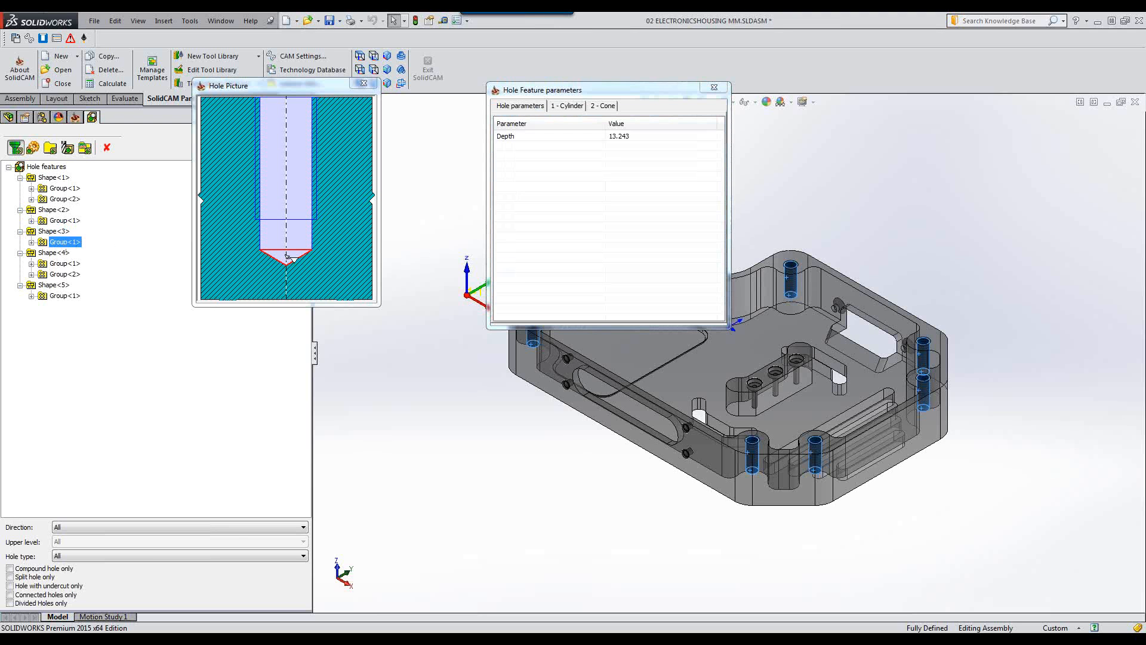
click(554, 107)
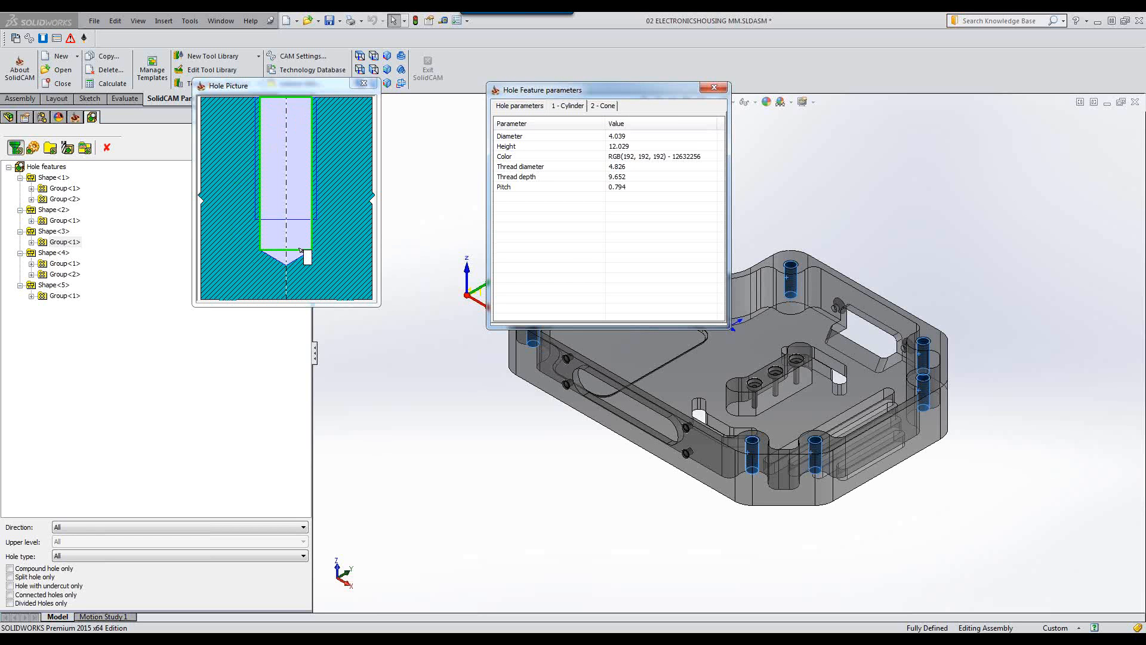
click(598, 106)
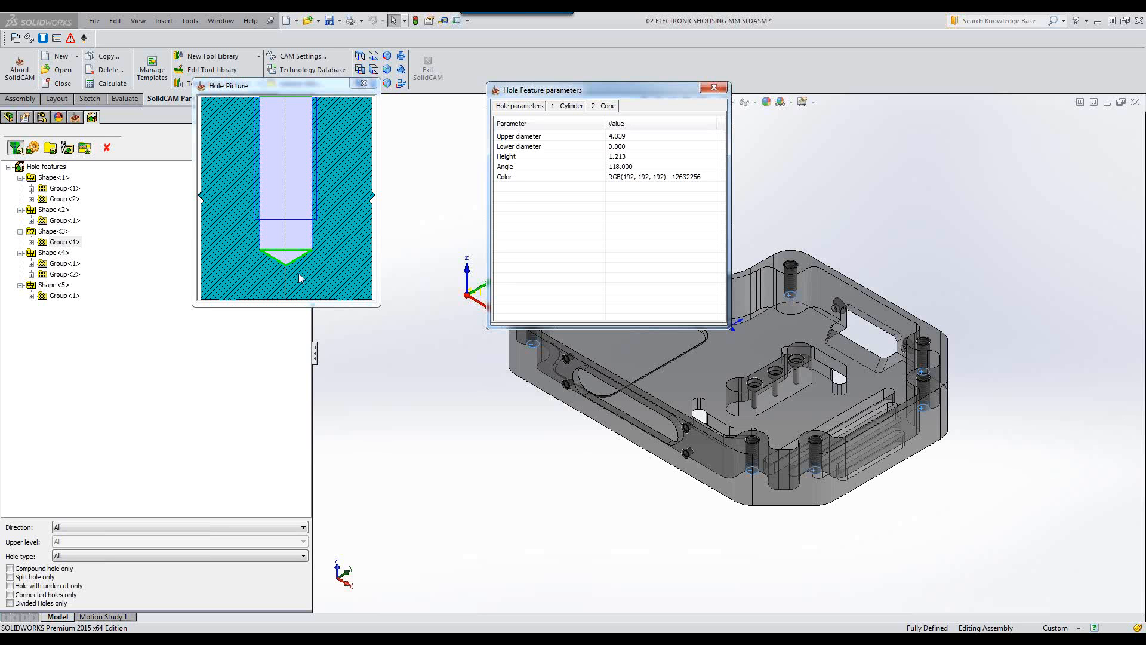
Inspect Shape<4>'s first group, reviewing its cylinder and chamfer parameters.
click(54, 254)
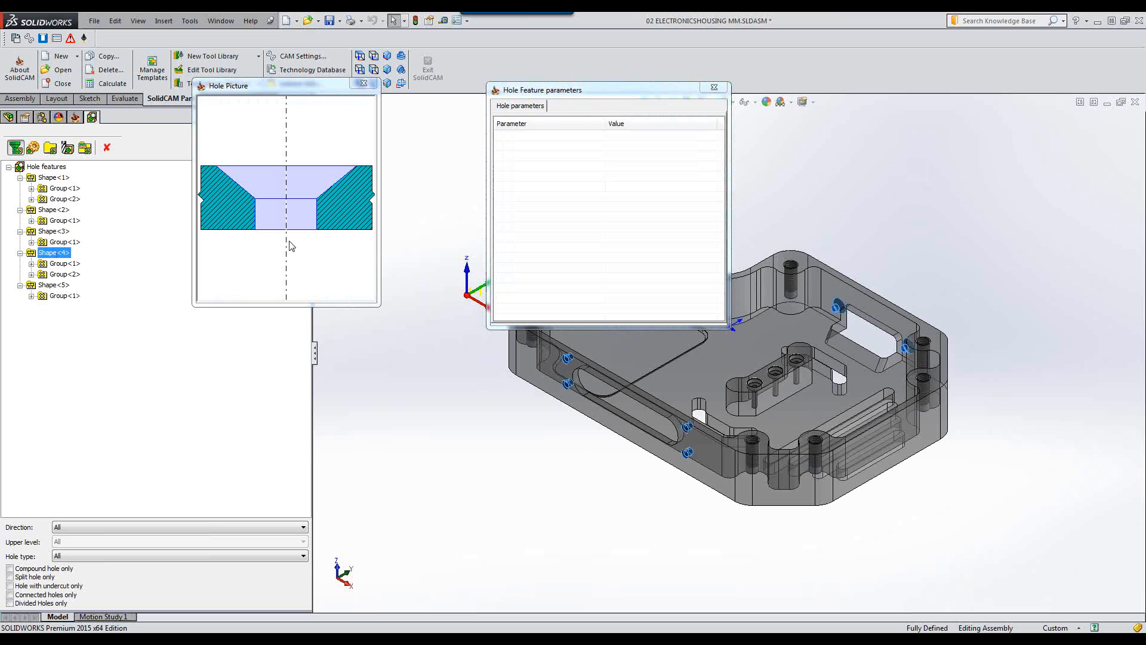
click(63, 265)
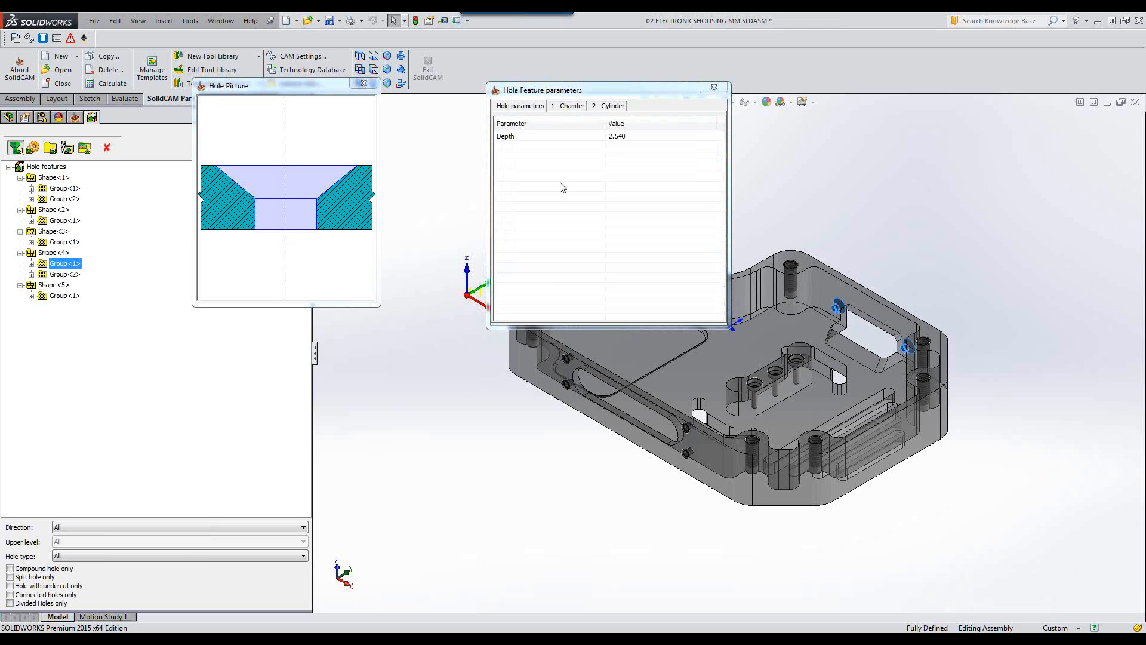
click(563, 113)
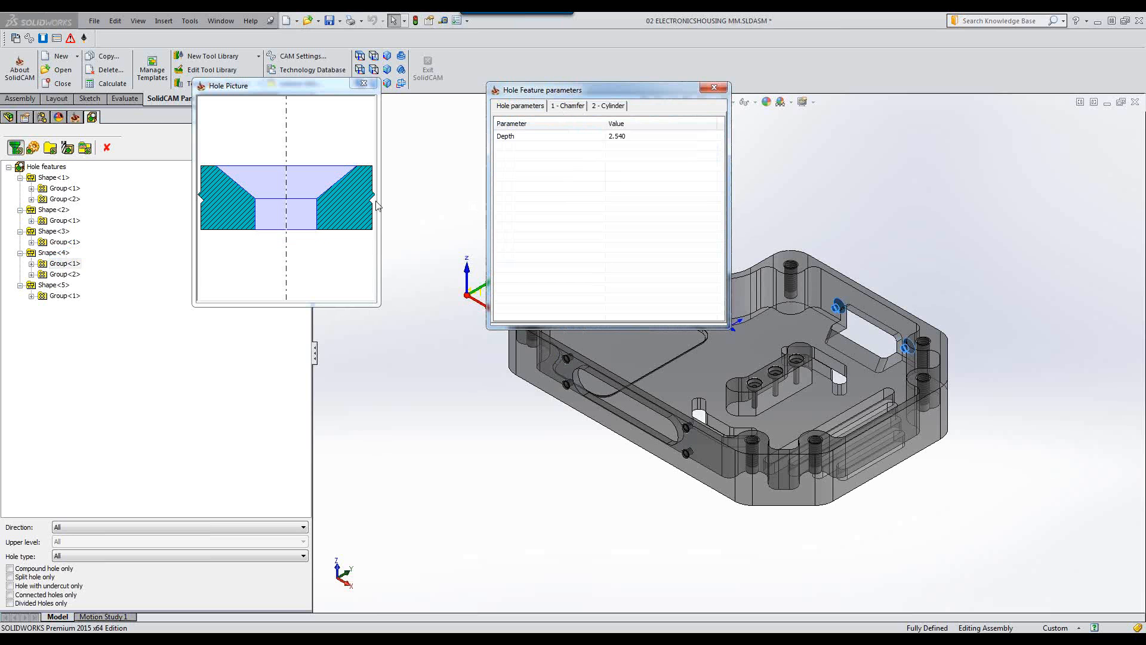
click(619, 109)
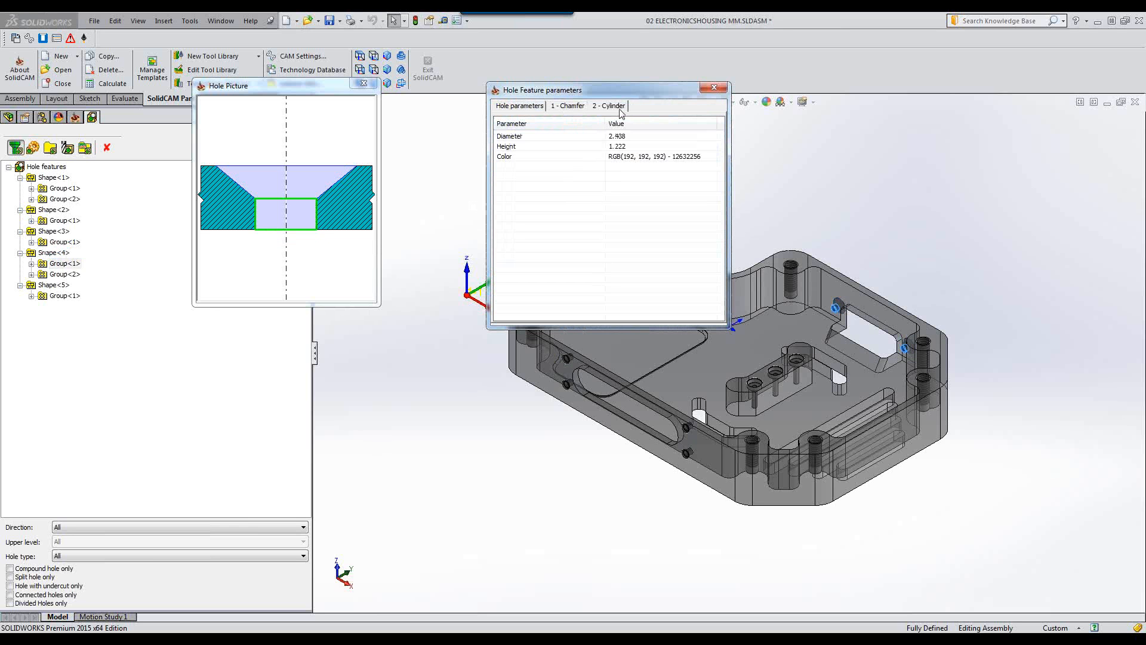
click(567, 109)
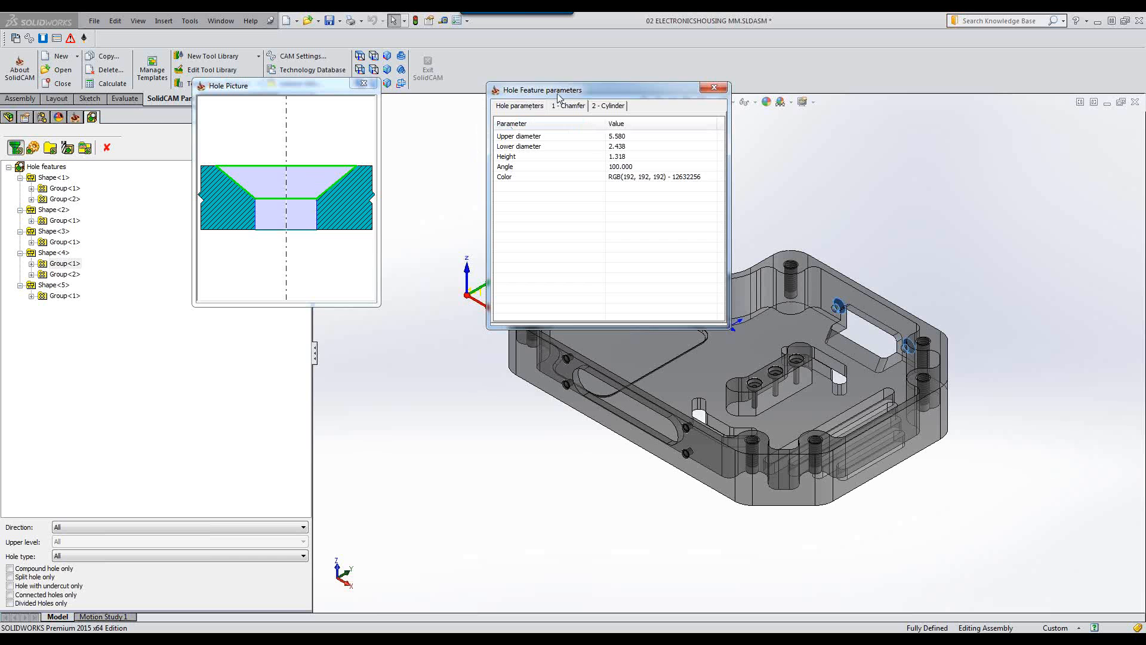
Move the parameters window aside and recheck Shape<4> Group<1>'s chamfer and cylinder against the holes in the model.
drag(594, 90, 367, 109)
click(915, 260)
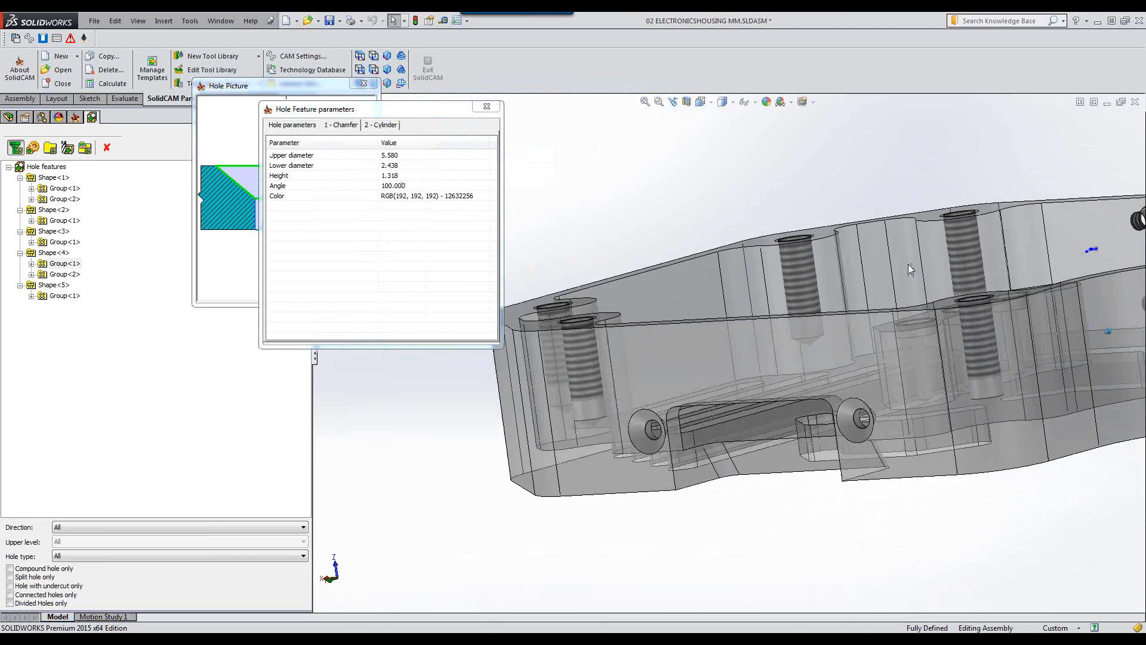
click(58, 264)
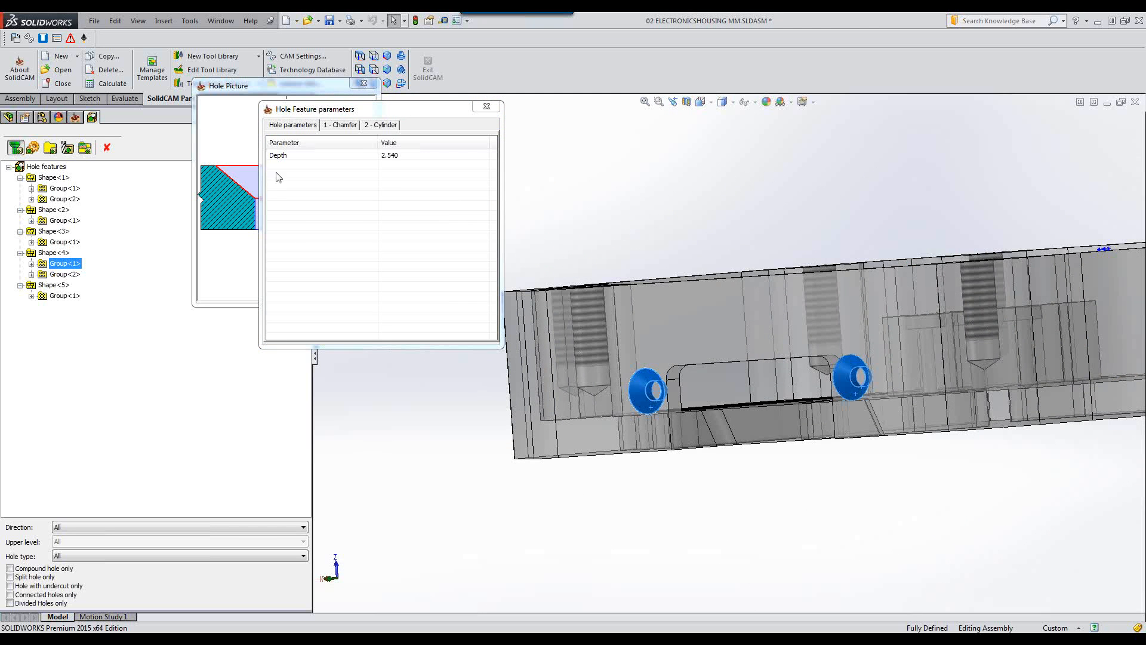
click(336, 126)
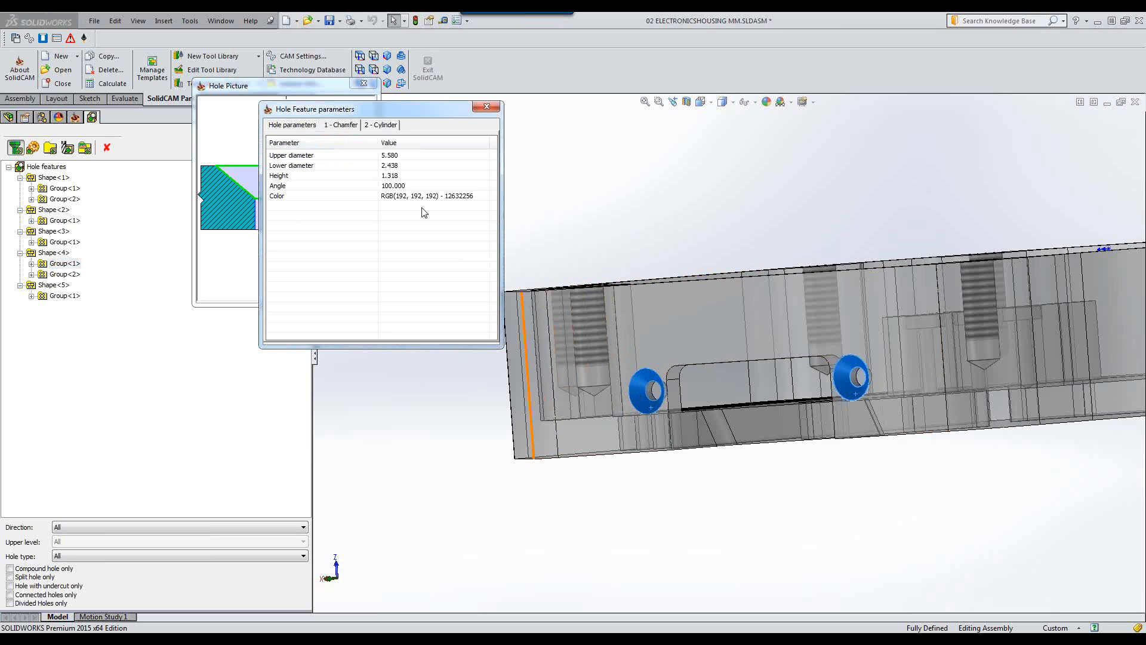
click(386, 126)
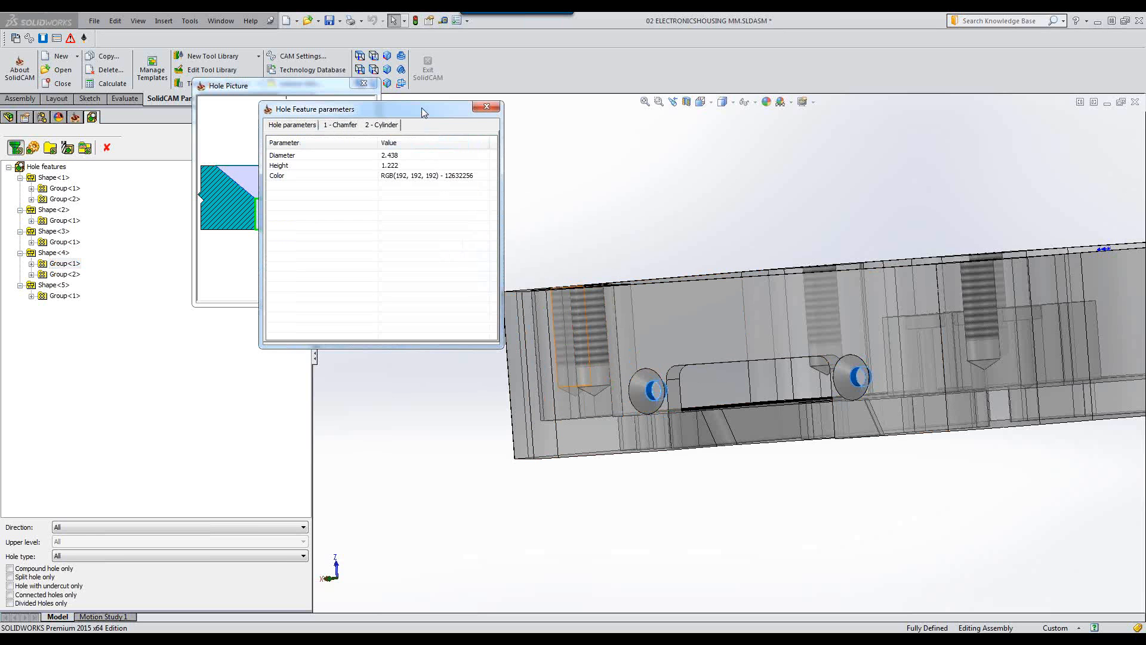
drag(421, 109, 691, 119)
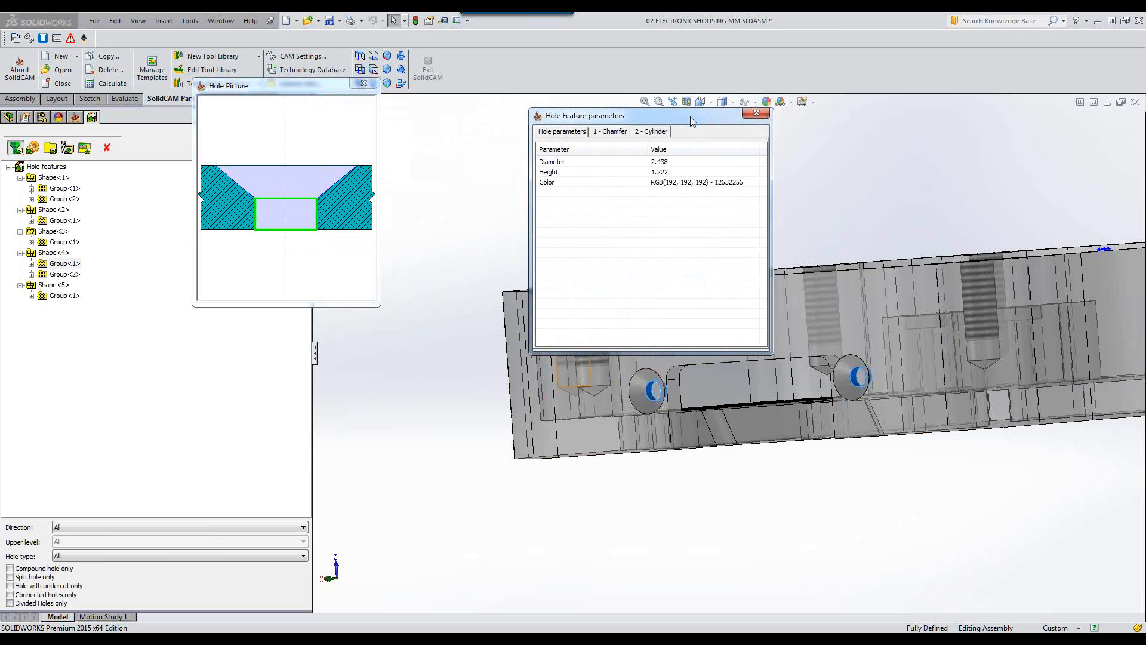
Inspect Shape<5>'s counterbore group, reviewing its chamfer, both cylinders and cone parameters.
click(56, 287)
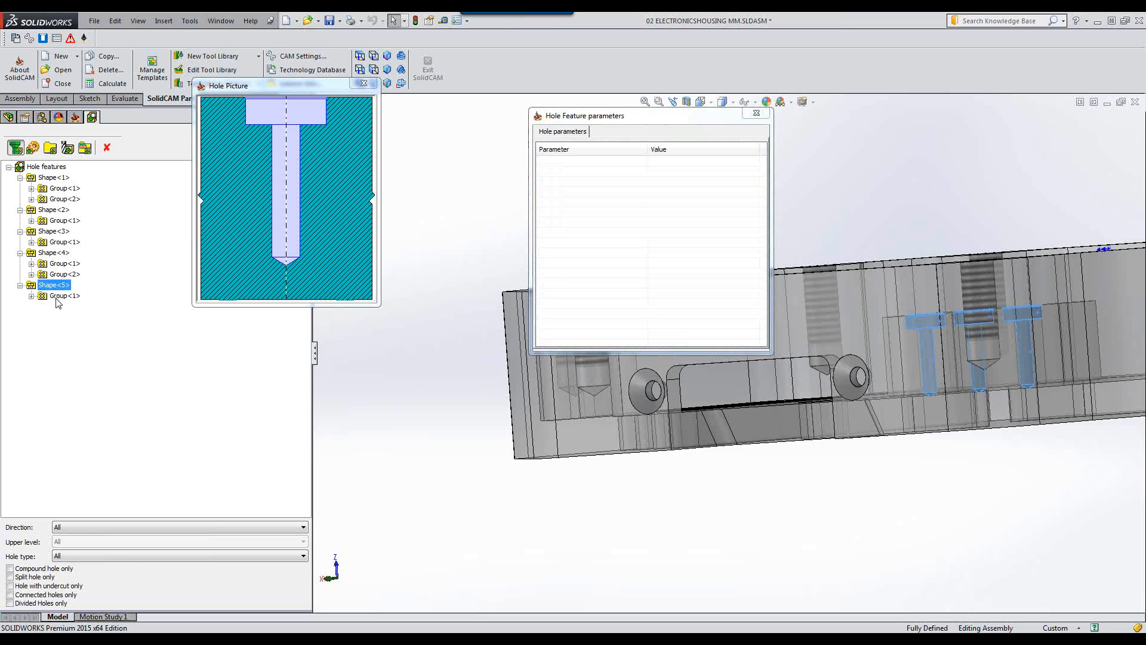
click(57, 298)
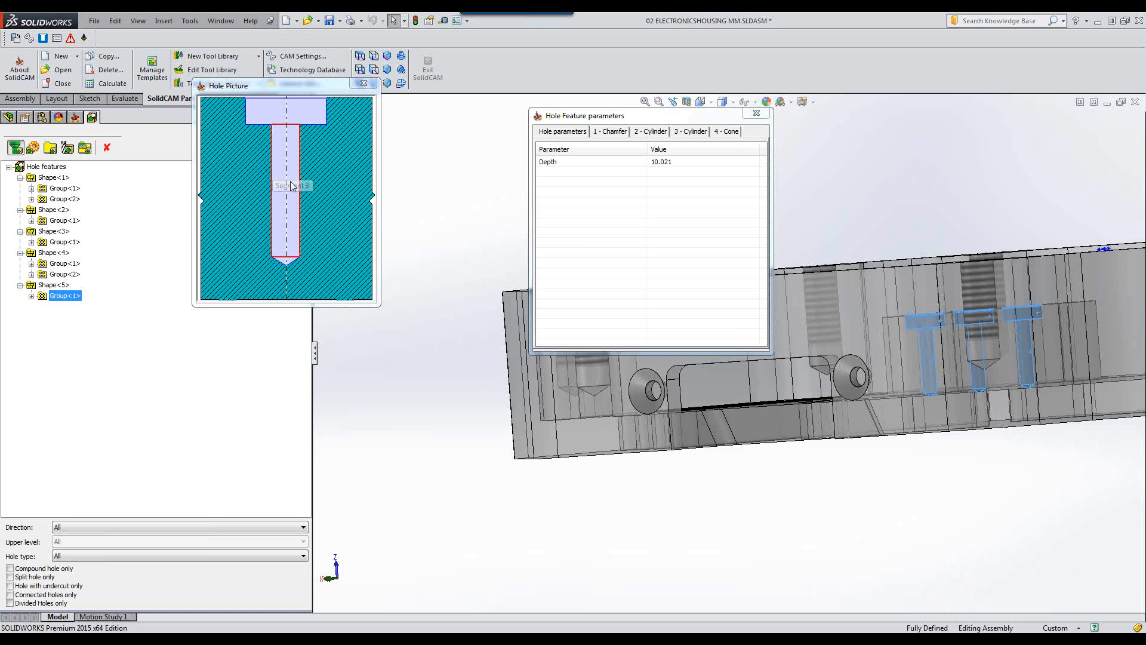
click(894, 176)
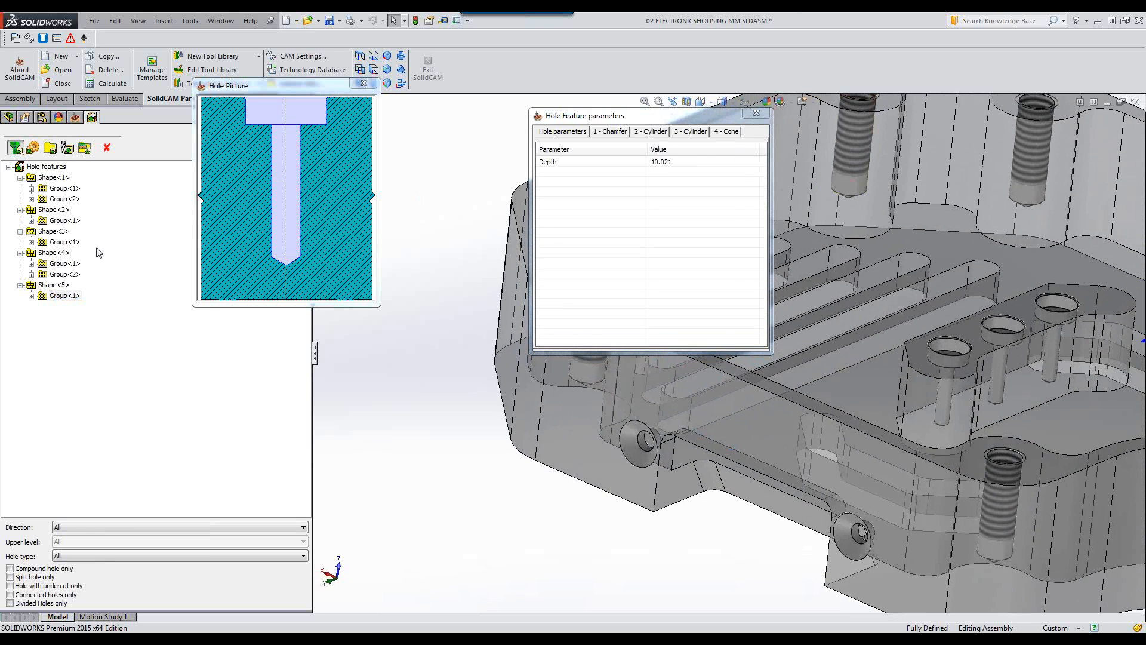
click(50, 275)
click(58, 295)
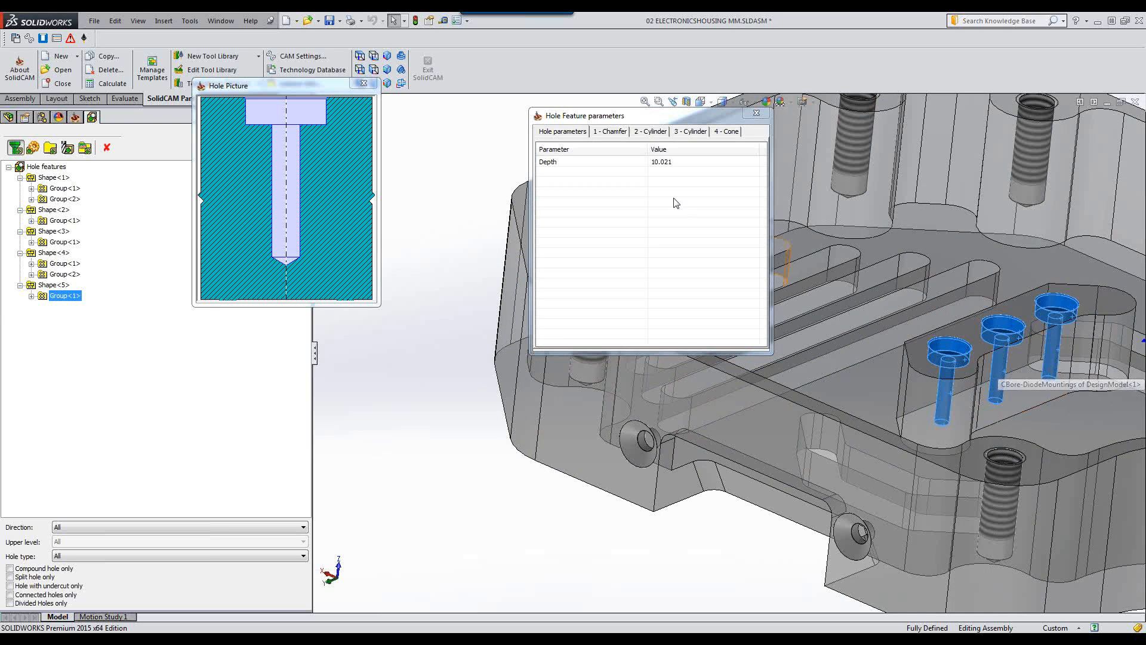
click(608, 135)
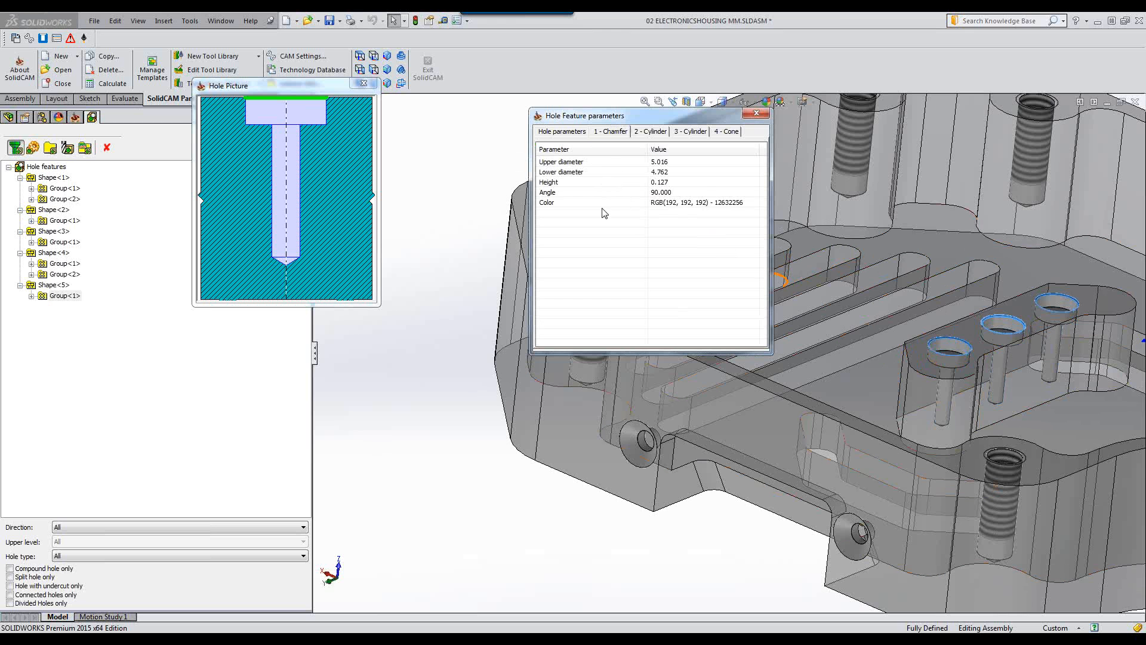
click(650, 132)
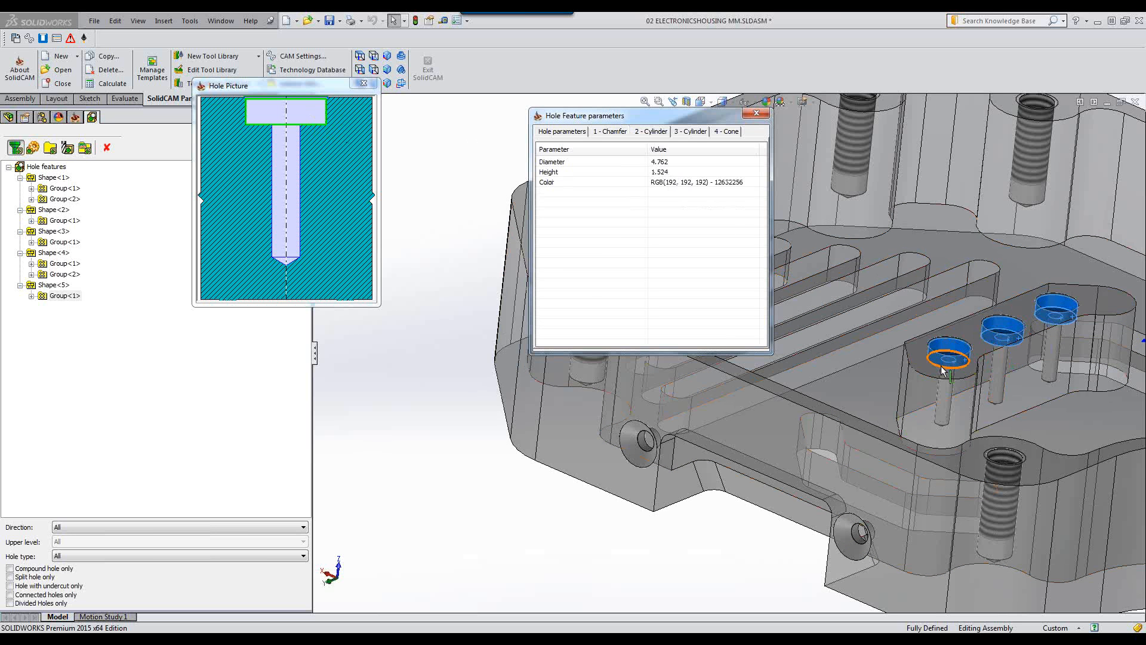
click(672, 132)
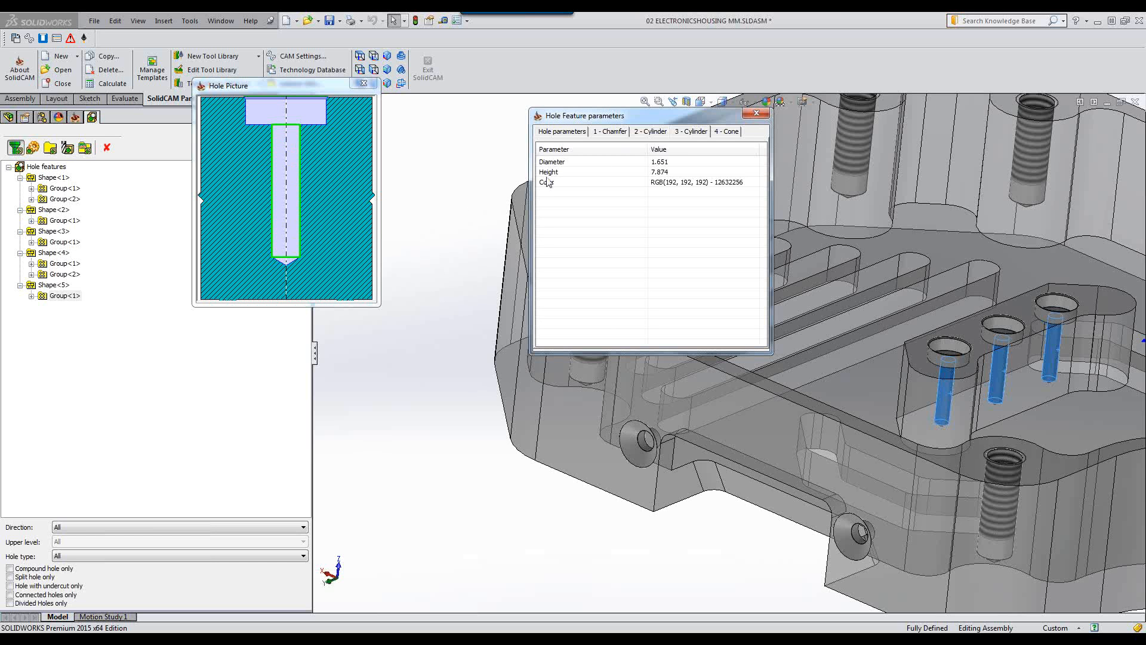
click(724, 132)
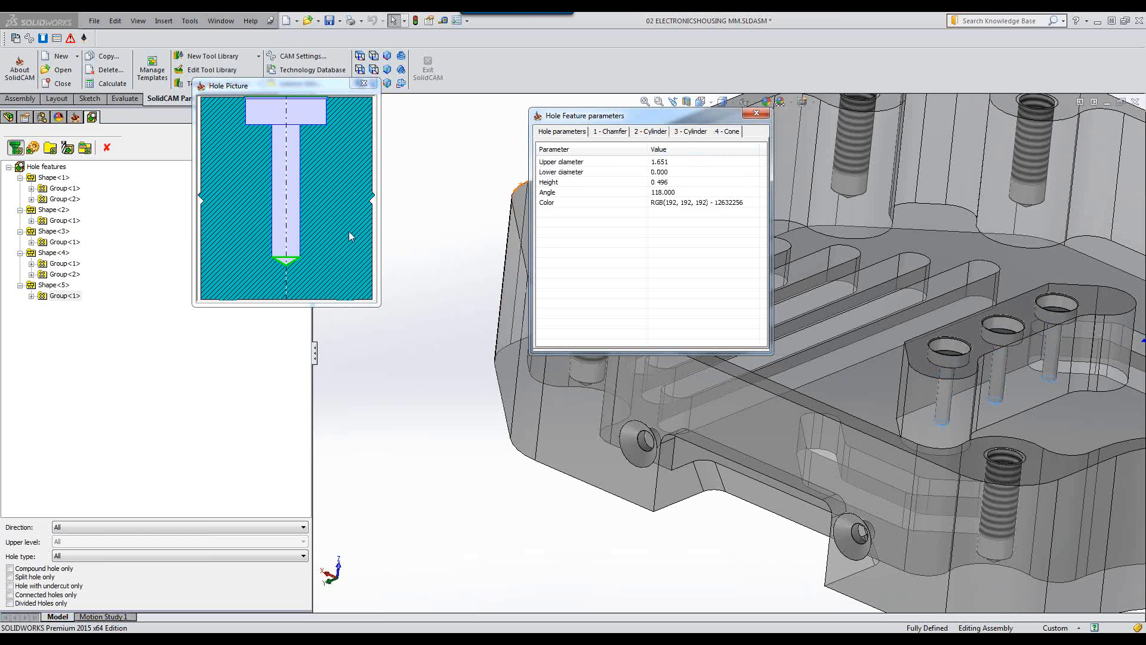
click(676, 136)
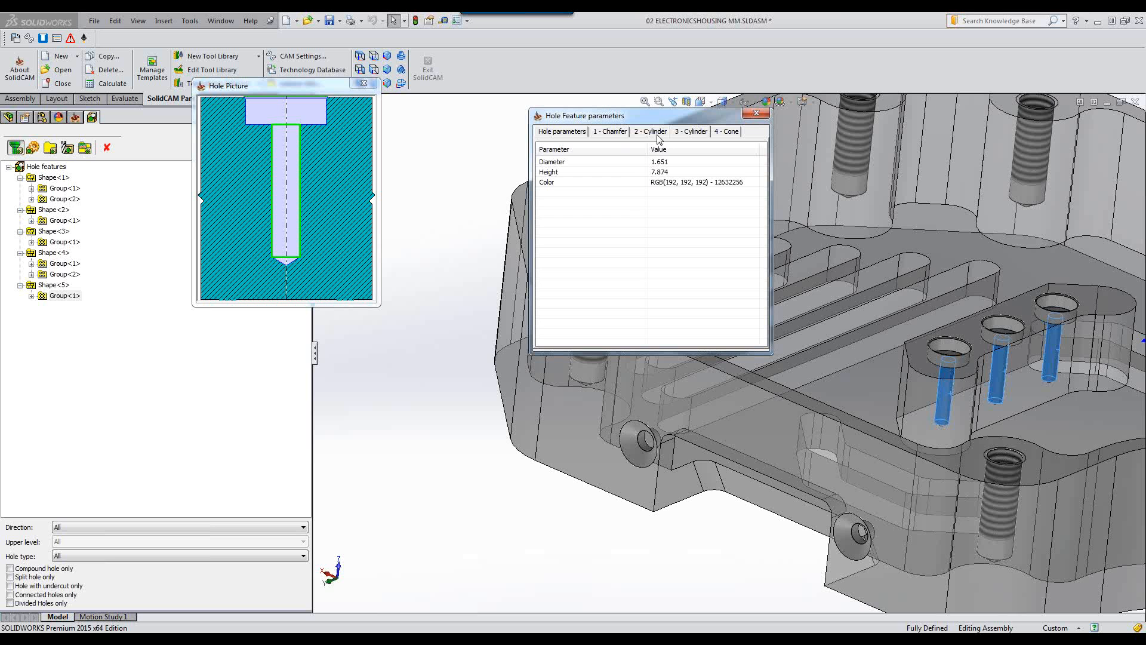
Close the hole parameter and picture windows and switch the tree to M-Hole Features.
click(757, 114)
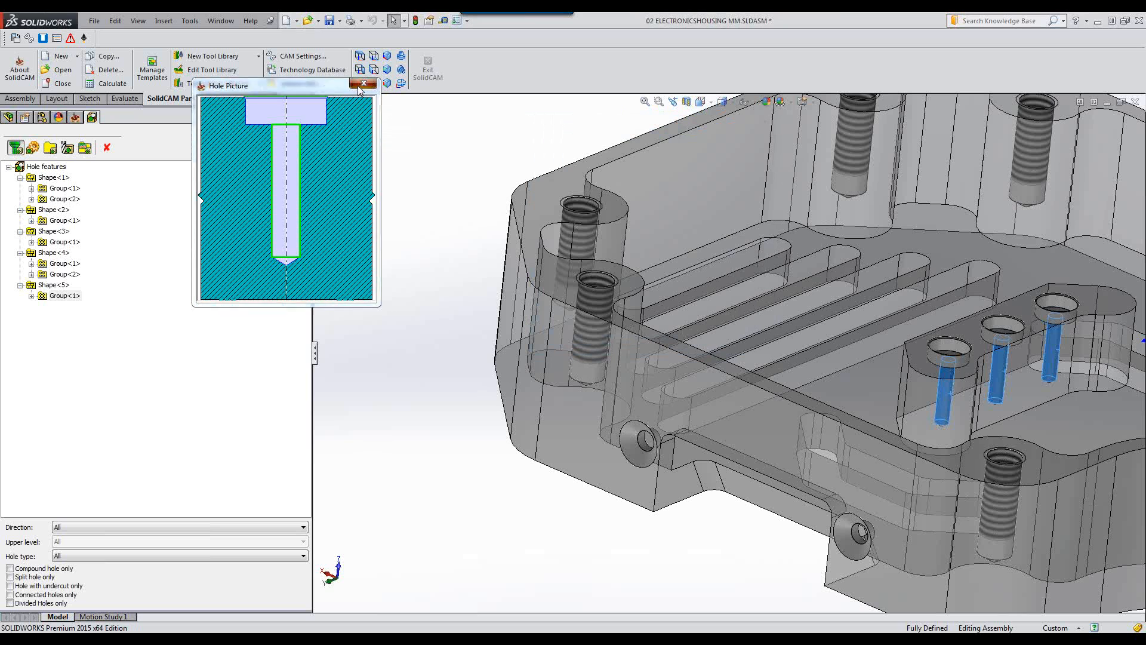
click(363, 84)
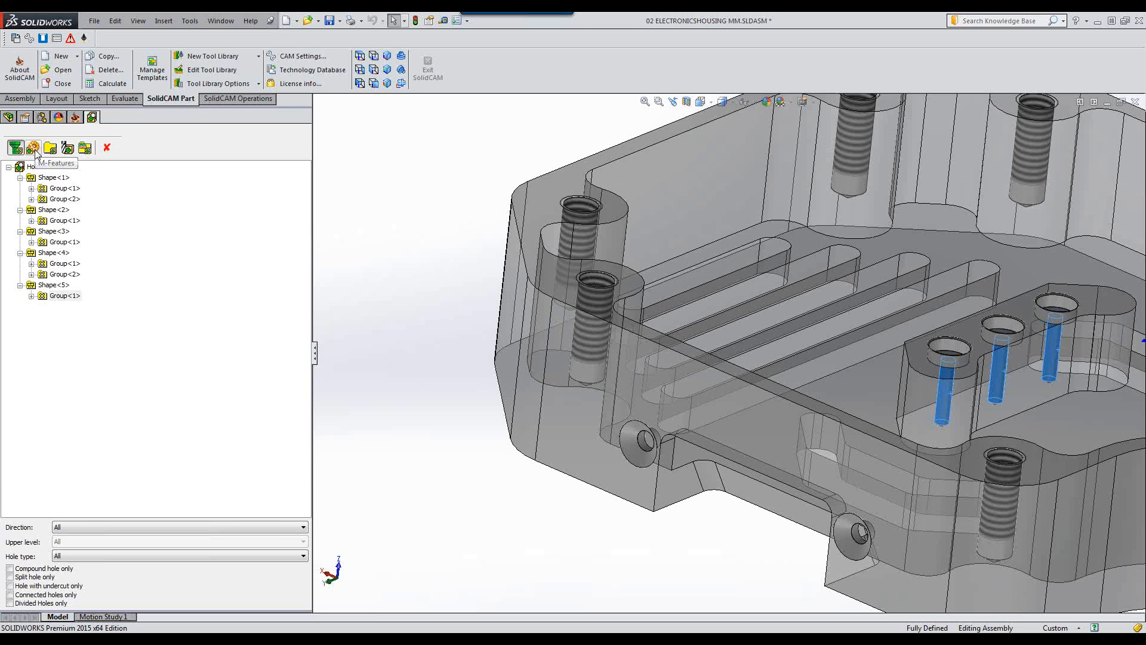
click(34, 149)
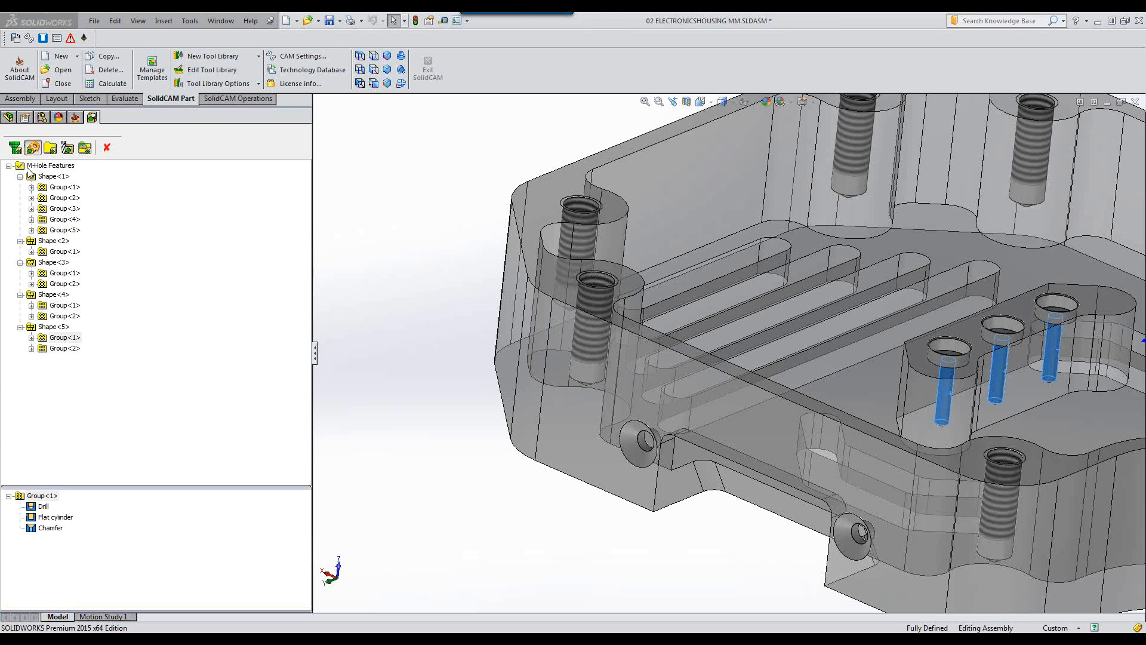
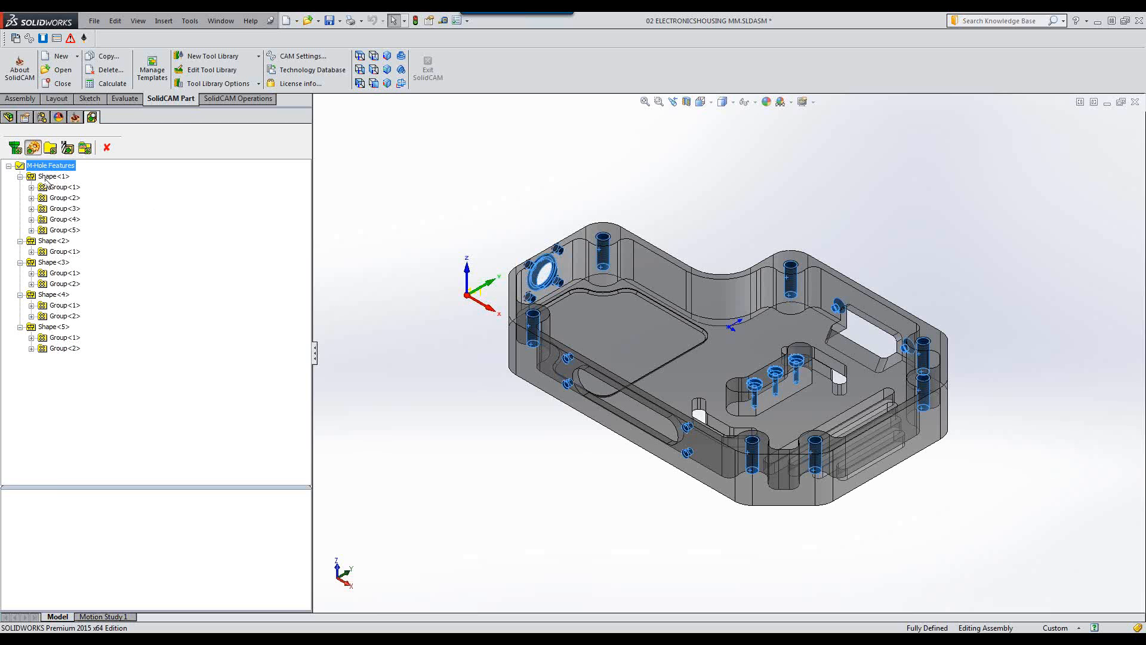
Inspect Shape<1>'s Drill and Thread components and select its Group<1>.
click(49, 177)
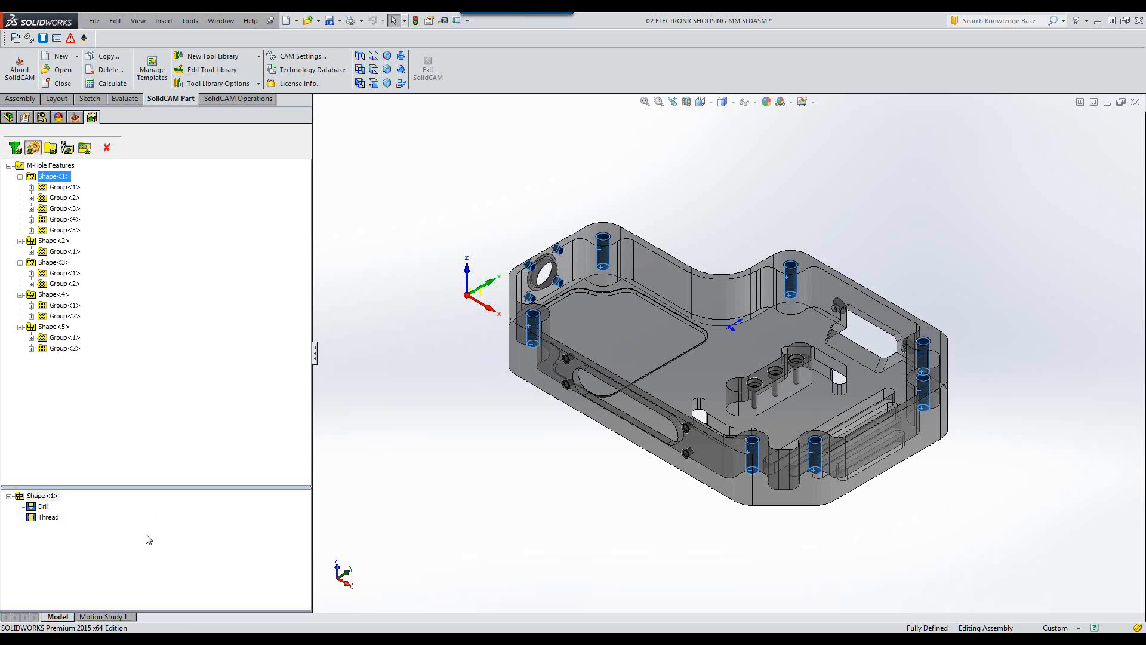
click(43, 507)
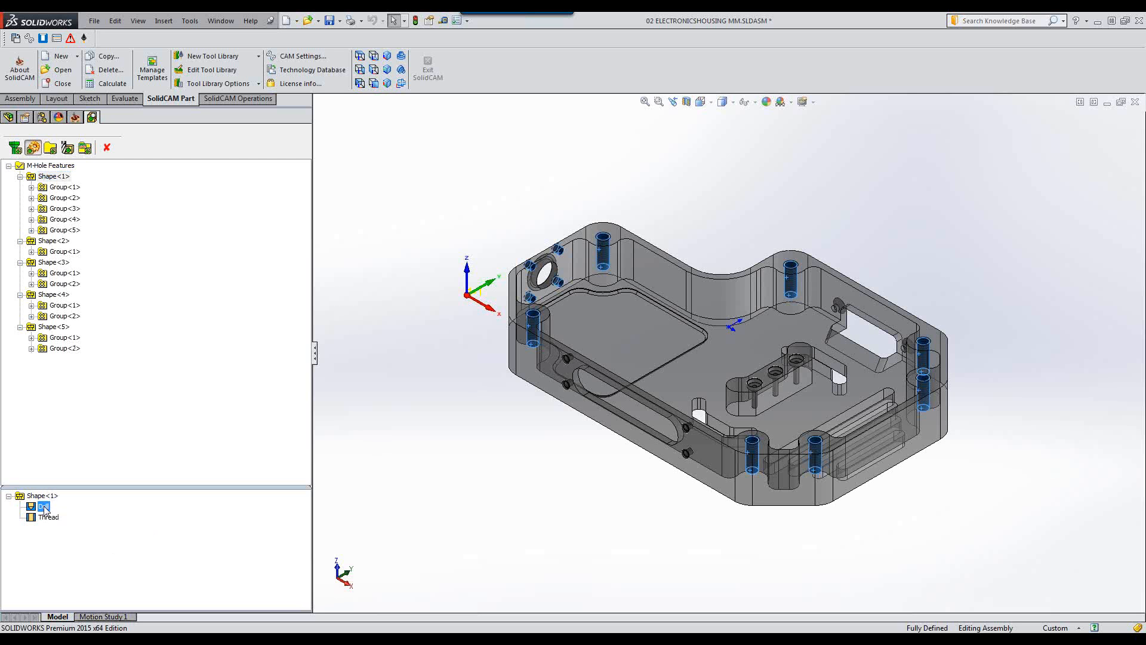
click(47, 517)
click(62, 187)
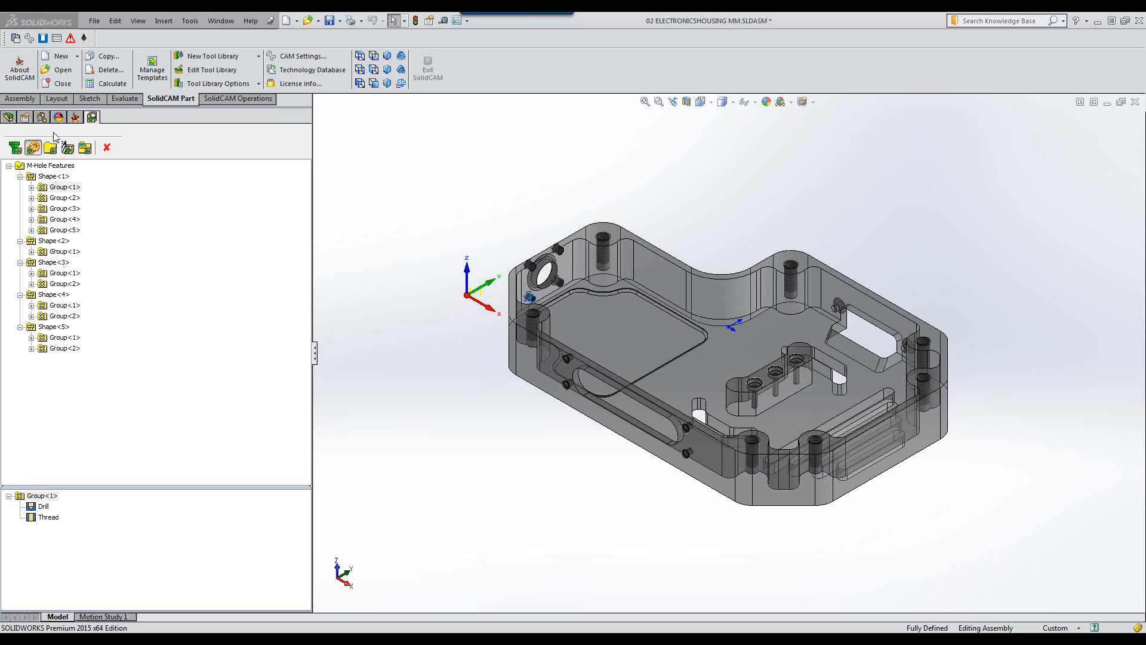
Open the Hole Picture and Machinable Hole Feature parameters windows and move the parameters window aside.
click(43, 38)
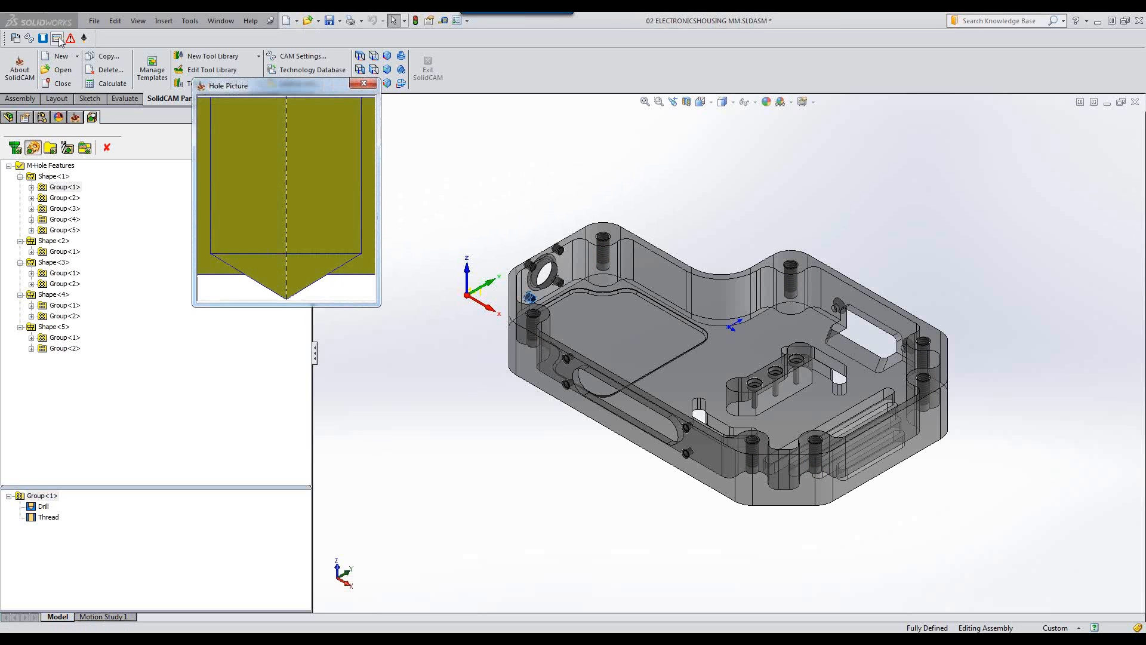
click(56, 38)
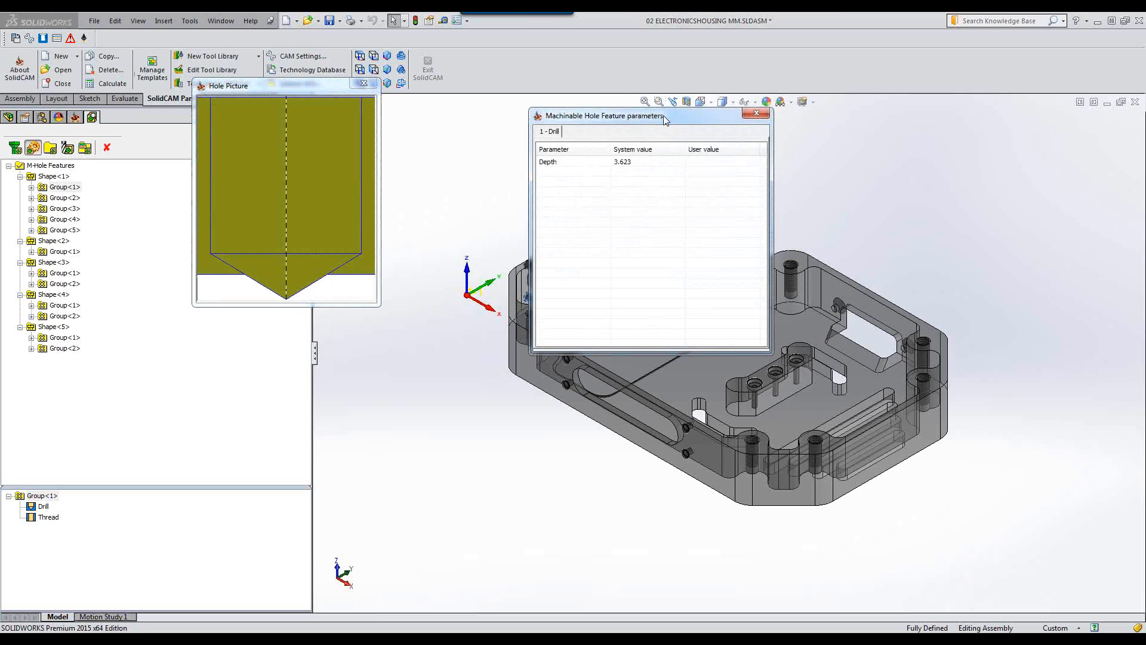
drag(663, 115, 536, 68)
Review Shape<1> Group<1>'s drill and thread parameters and move the parameters window out of the model view.
click(65, 187)
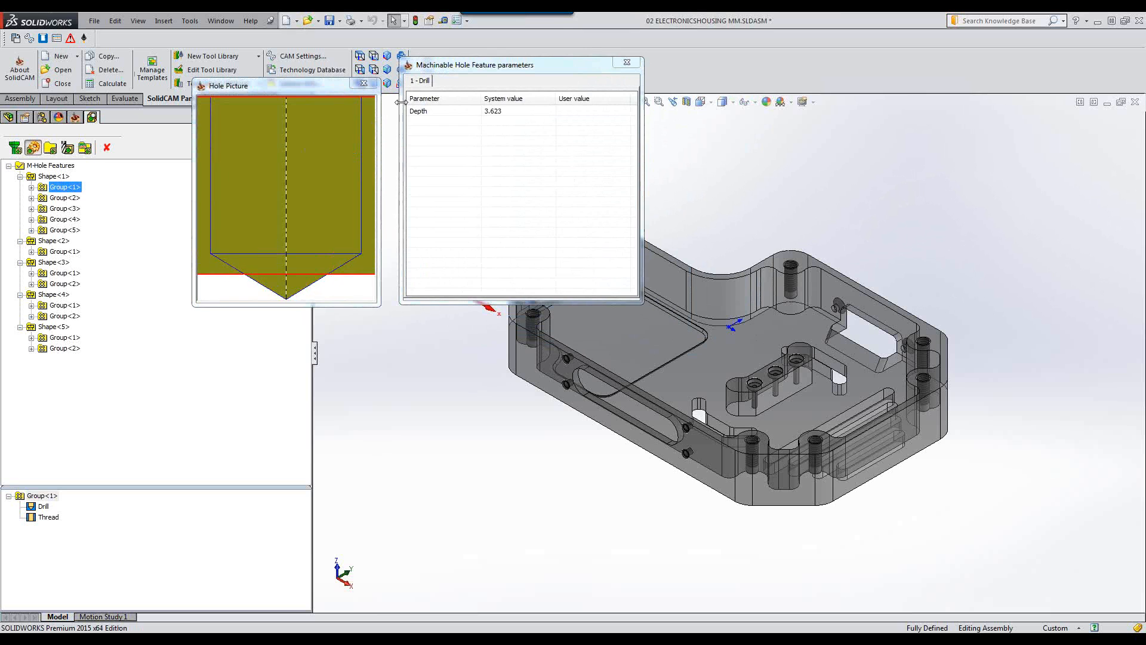
click(43, 506)
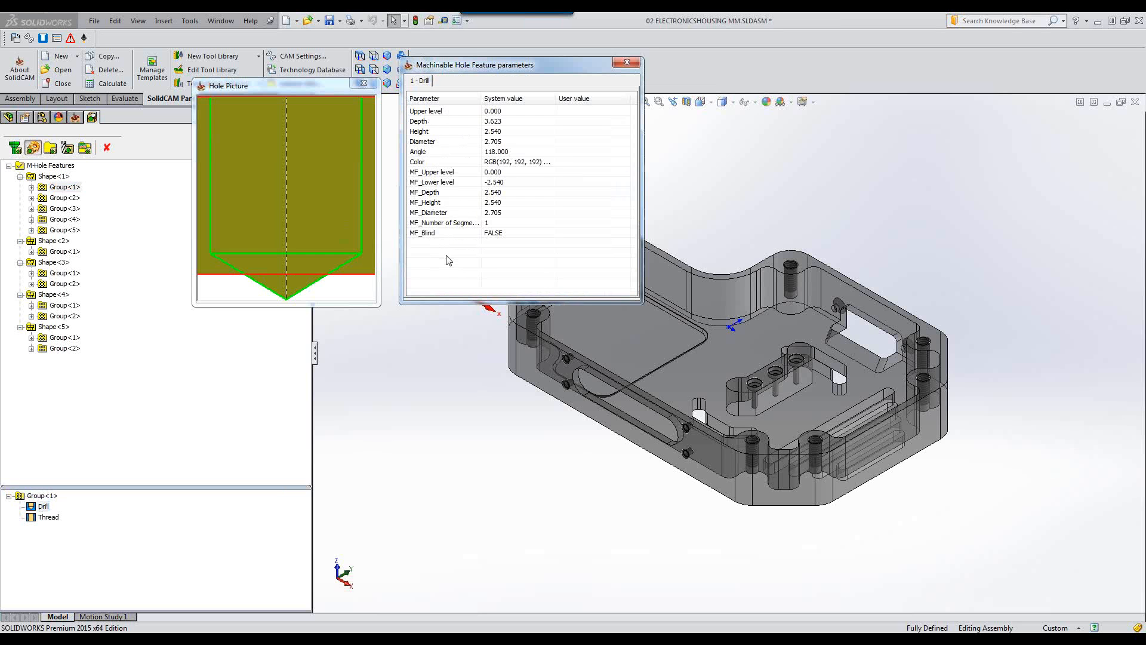
click(50, 519)
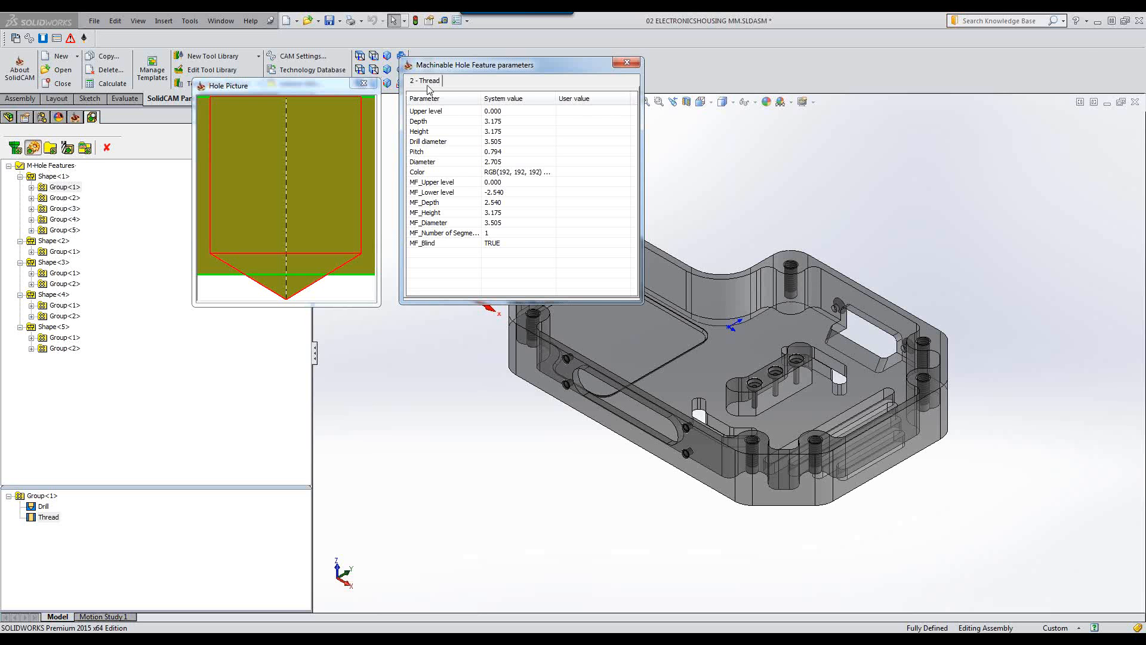
drag(575, 63, 1020, 39)
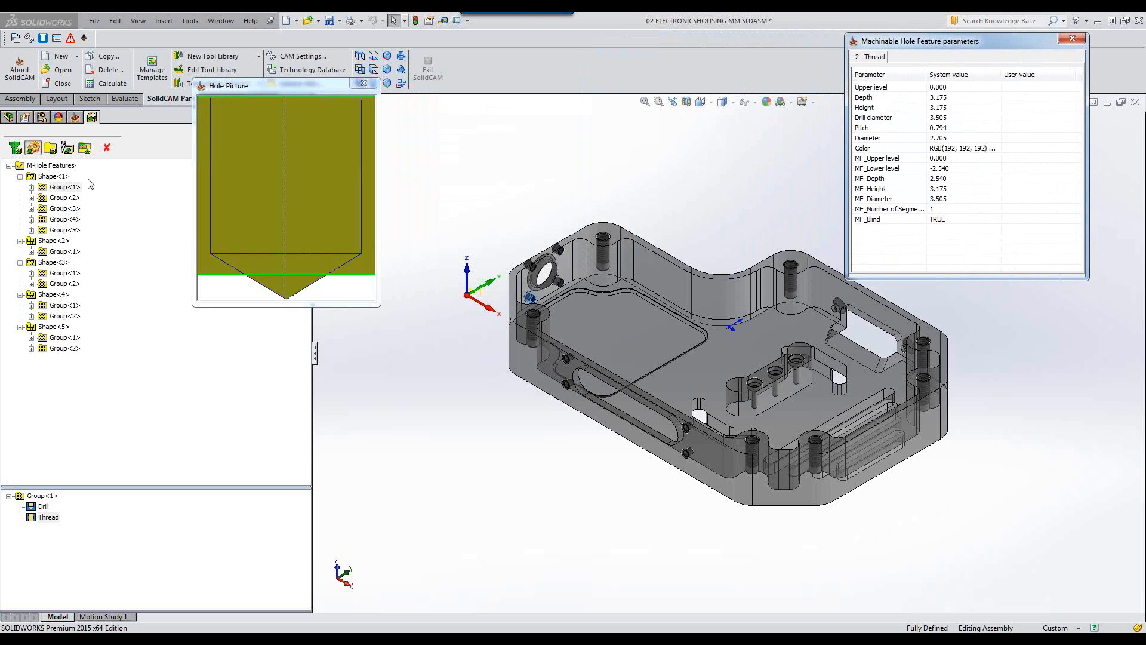
Step through Shape<1>'s Group<2> to Group<4> and review Group<4>'s thread parameters.
click(58, 197)
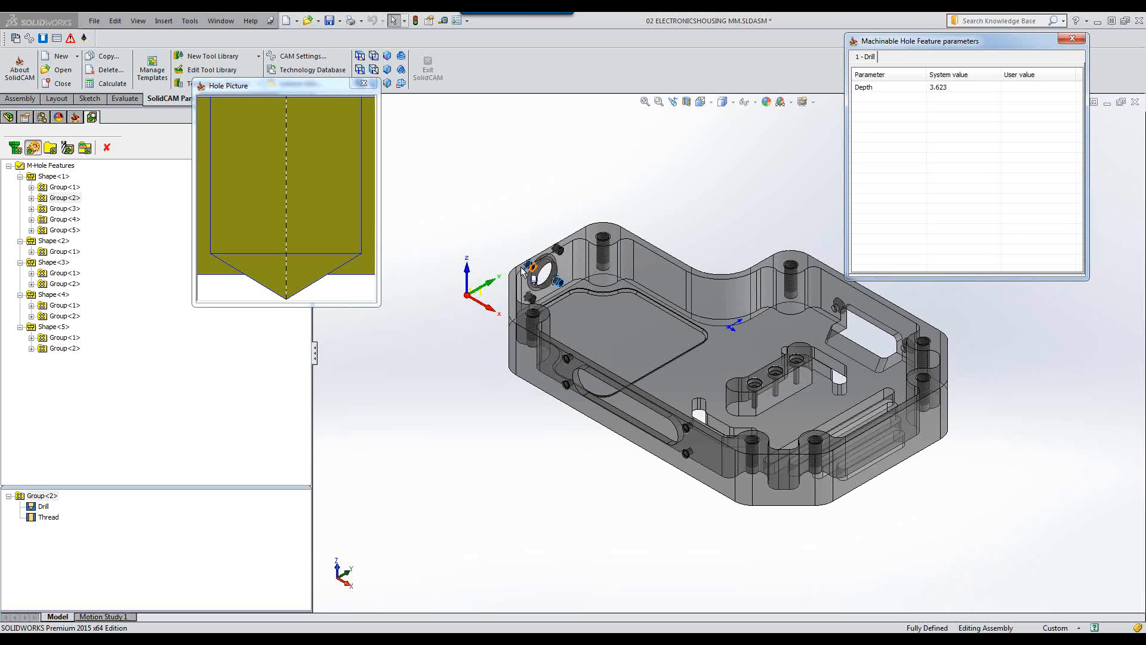
click(67, 209)
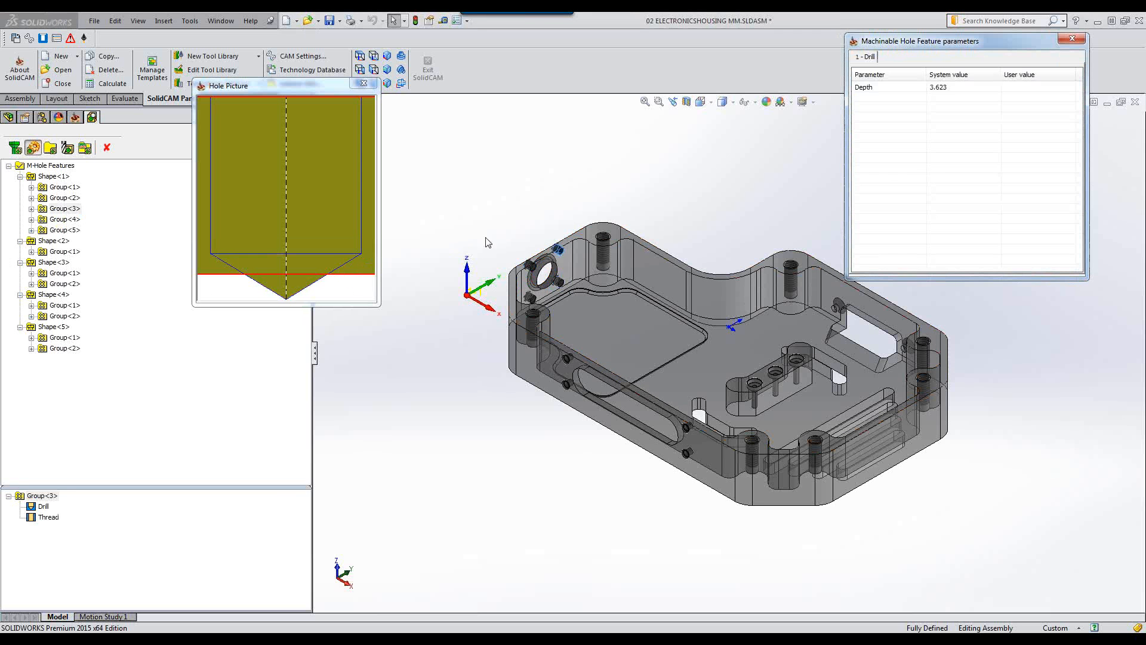
click(64, 219)
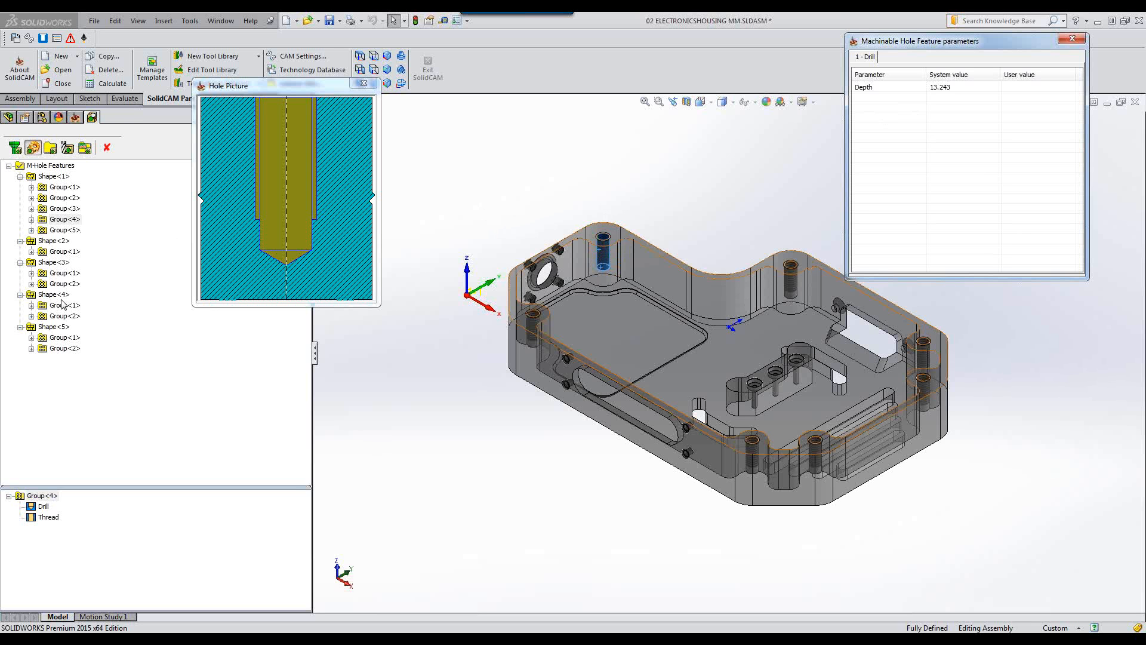
click(48, 517)
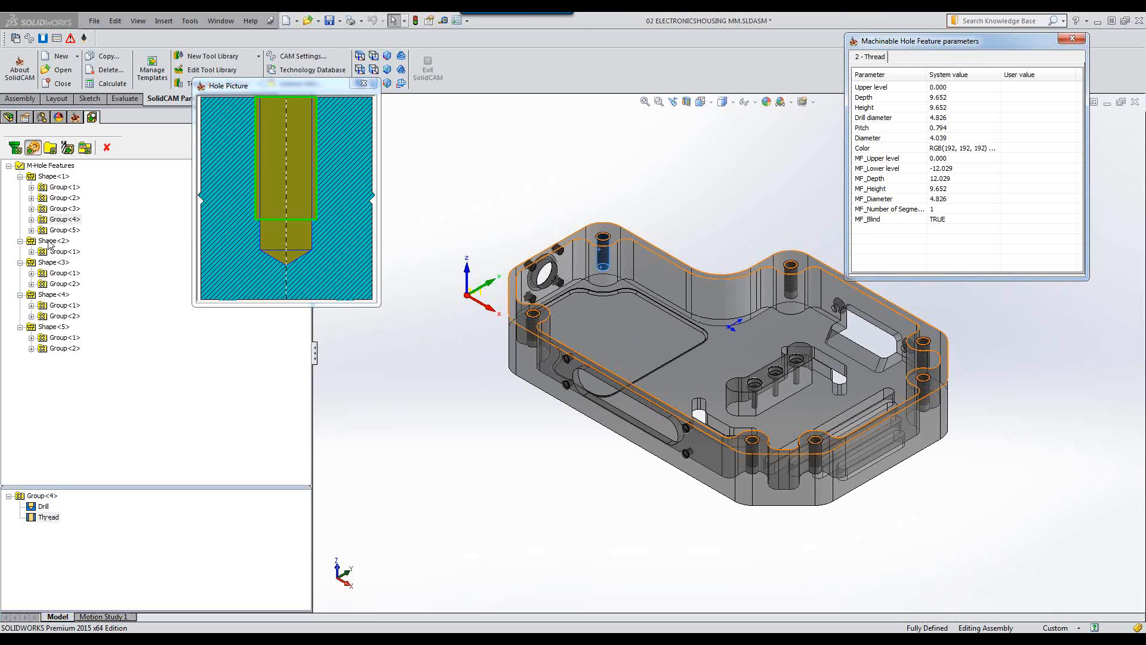
Inspect Shape<2>'s Group<1>, reviewing its drill and flat cylinder parameters.
click(52, 241)
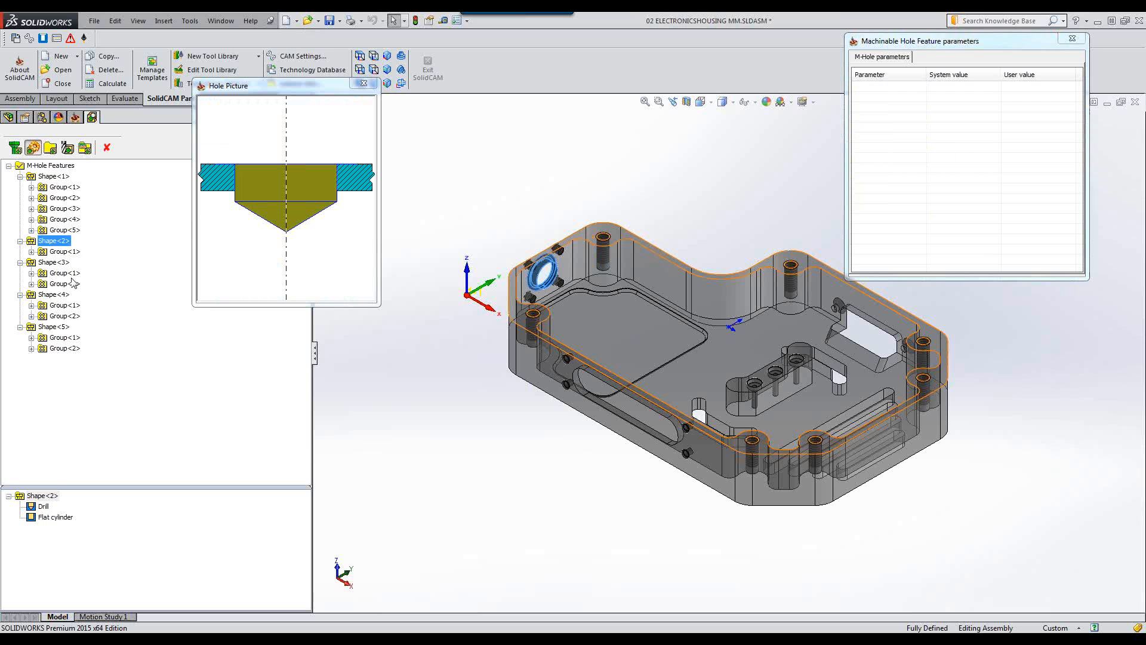
click(62, 253)
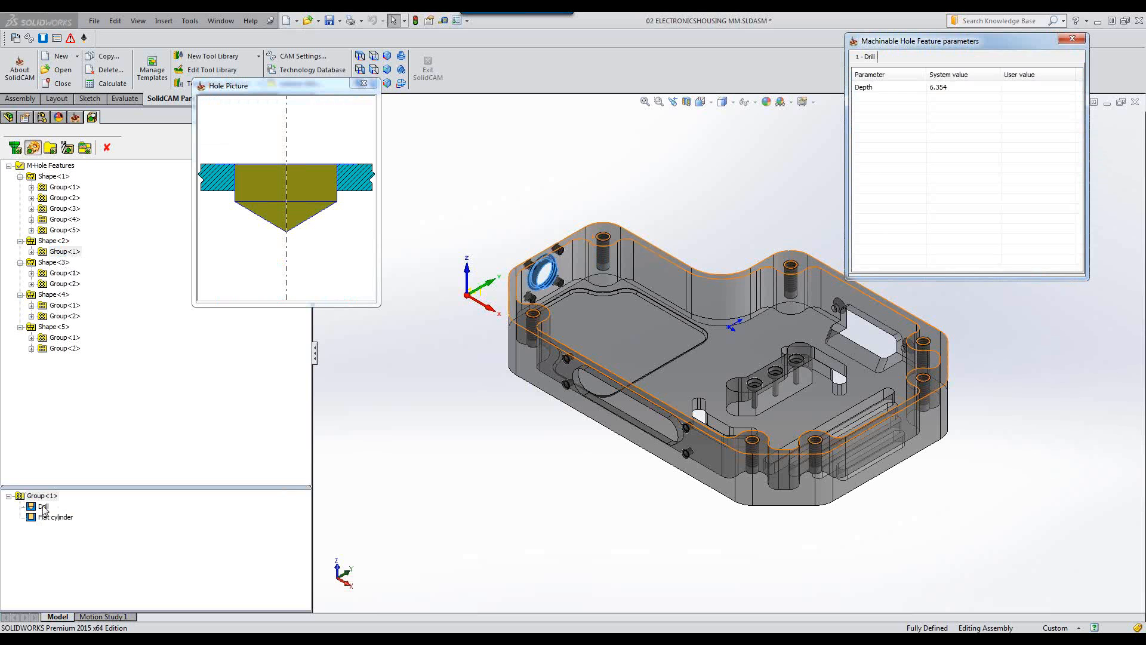
click(43, 508)
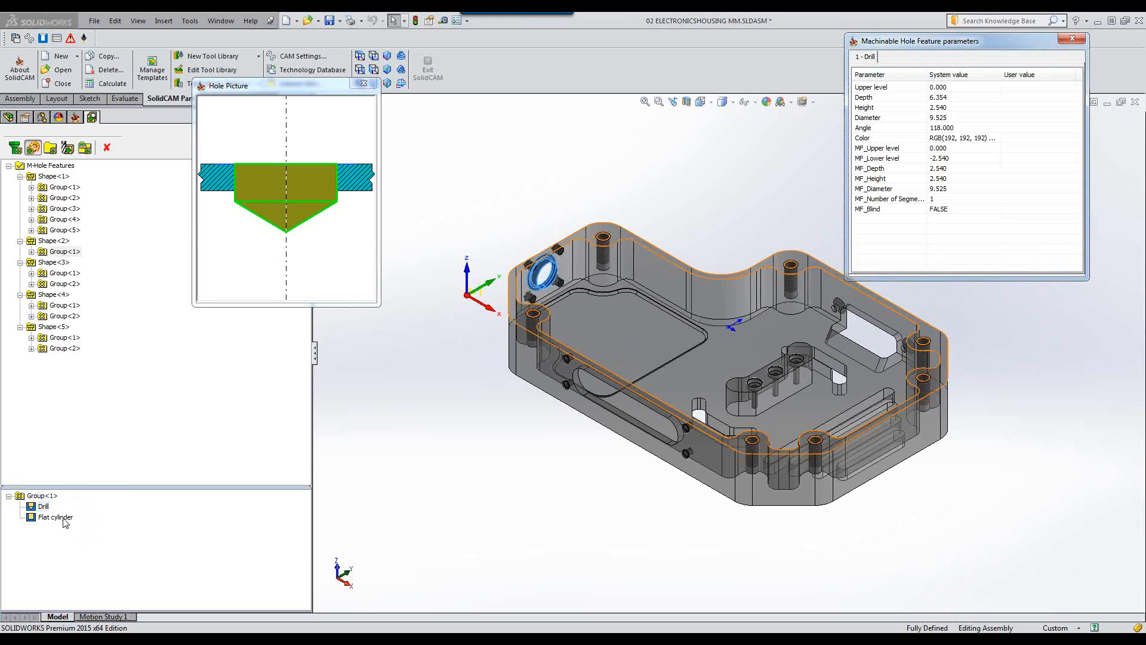
click(65, 518)
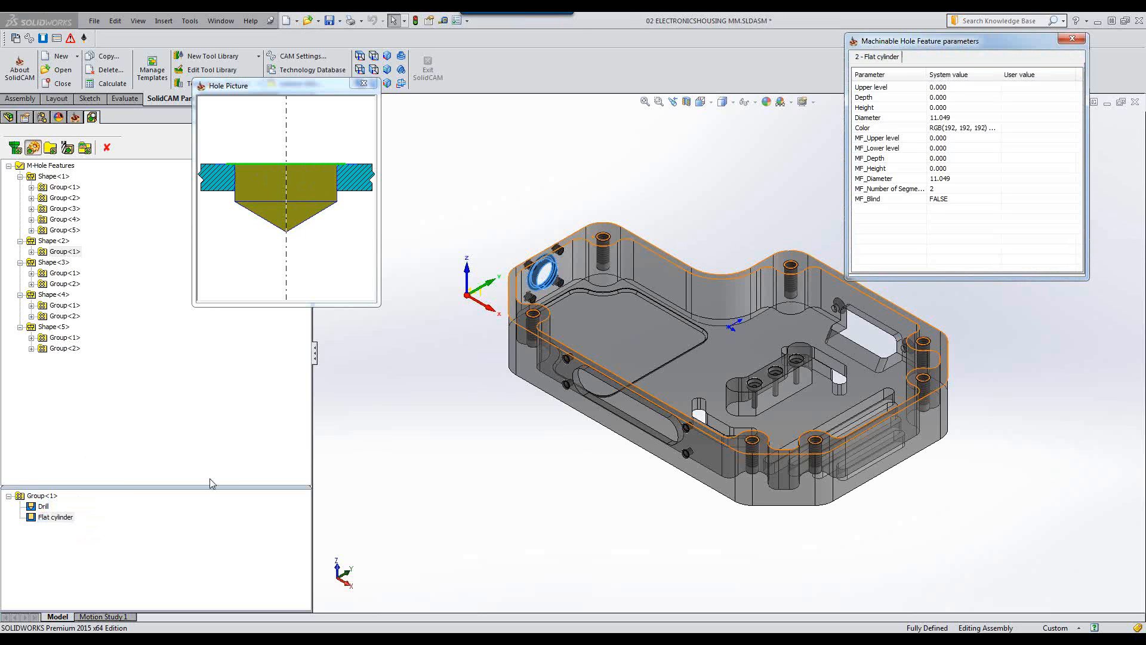
Inspect Shape<3>'s Group<1>, reviewing its drill and chamfer parameters.
click(45, 263)
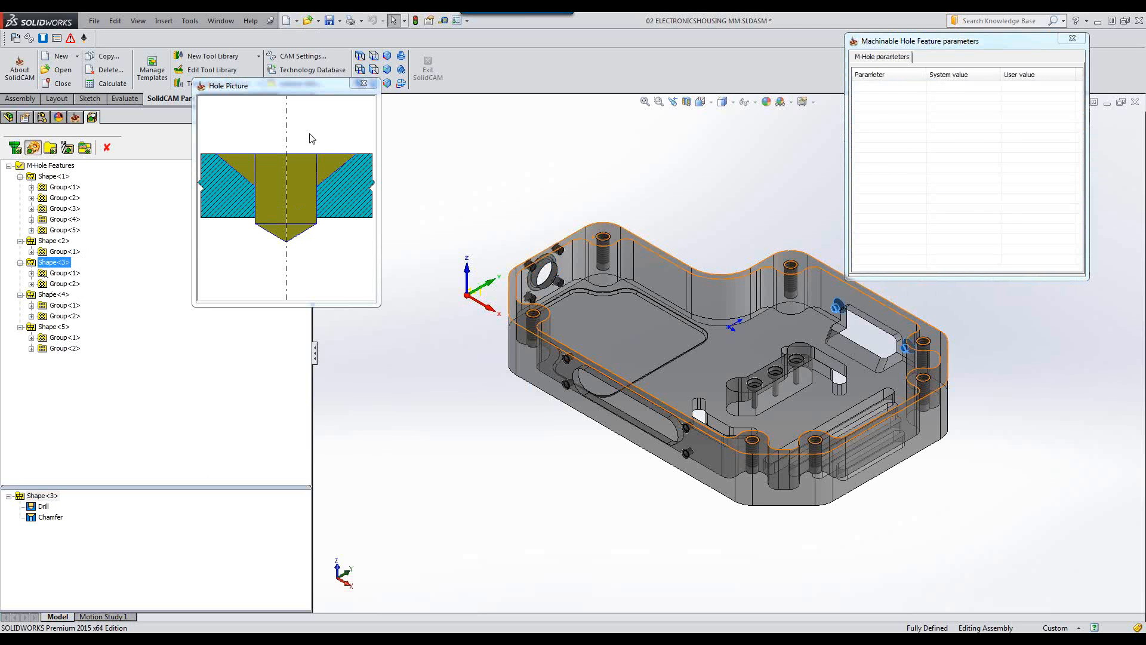
click(66, 273)
click(43, 508)
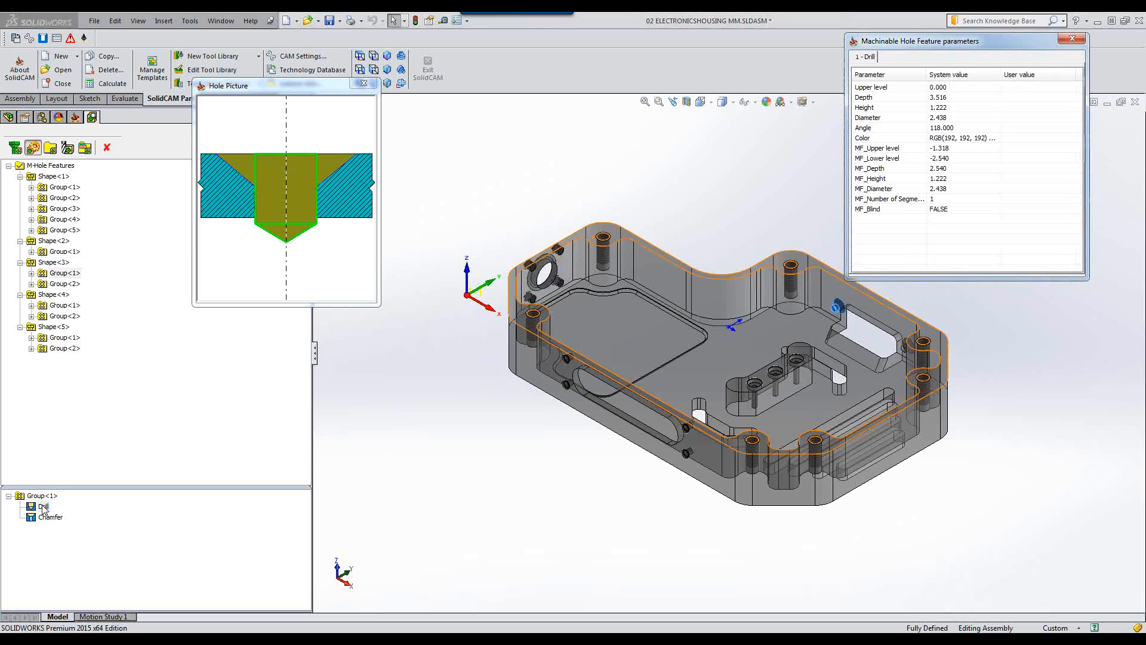
click(51, 518)
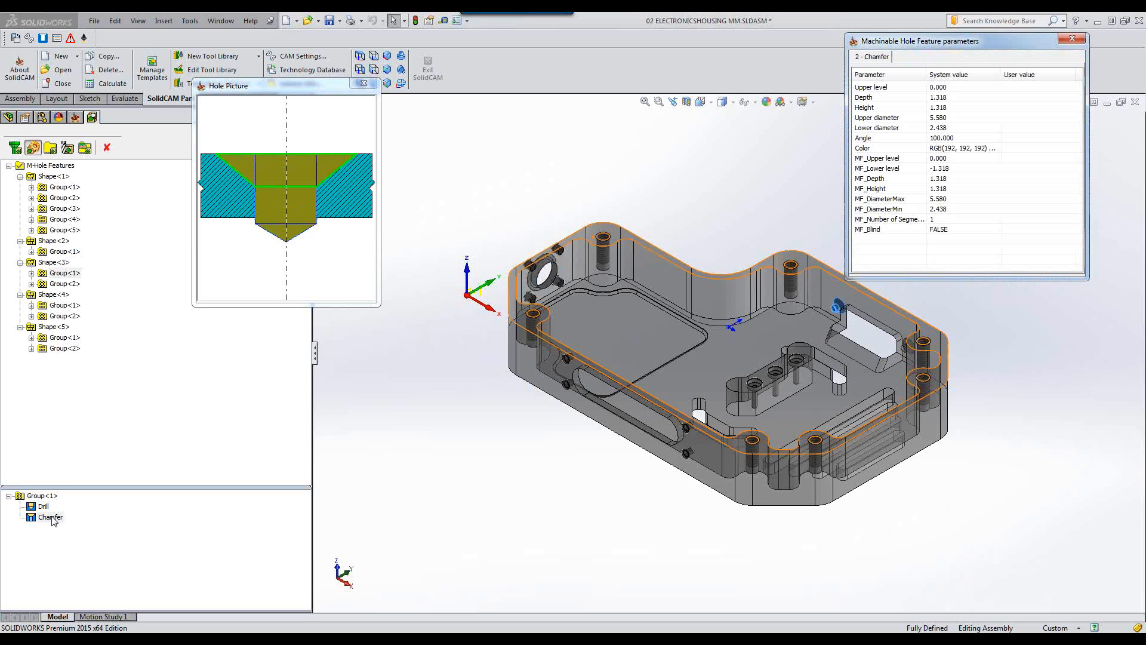
Inspect Shape<4>'s drill and chamfer components and select its Group<2>.
click(52, 296)
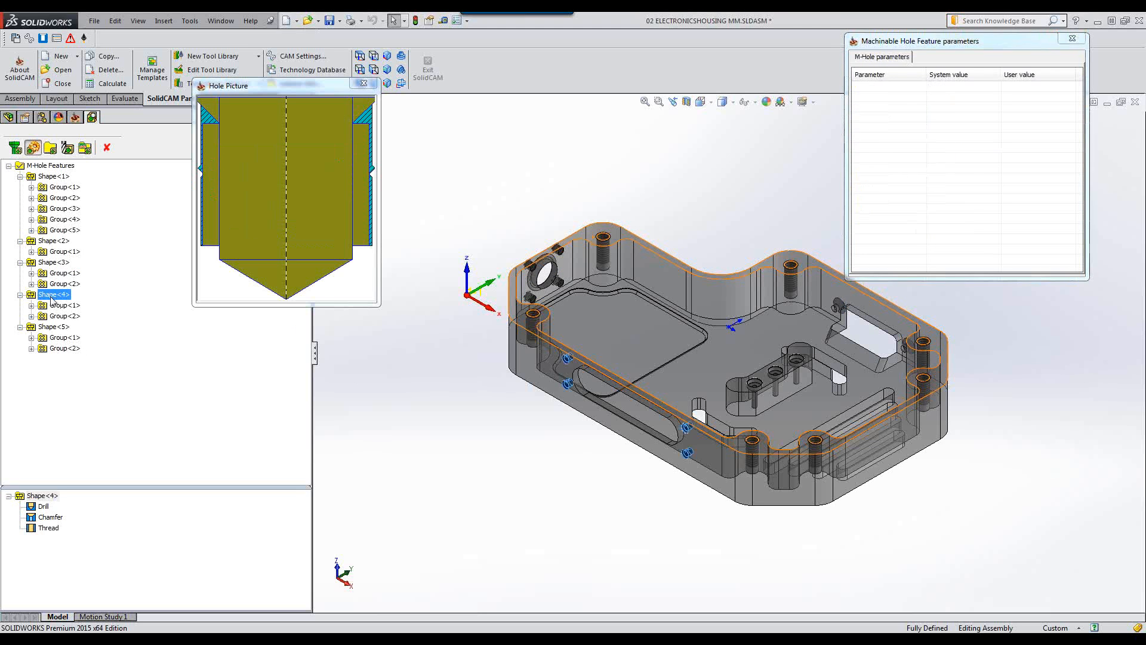
click(43, 516)
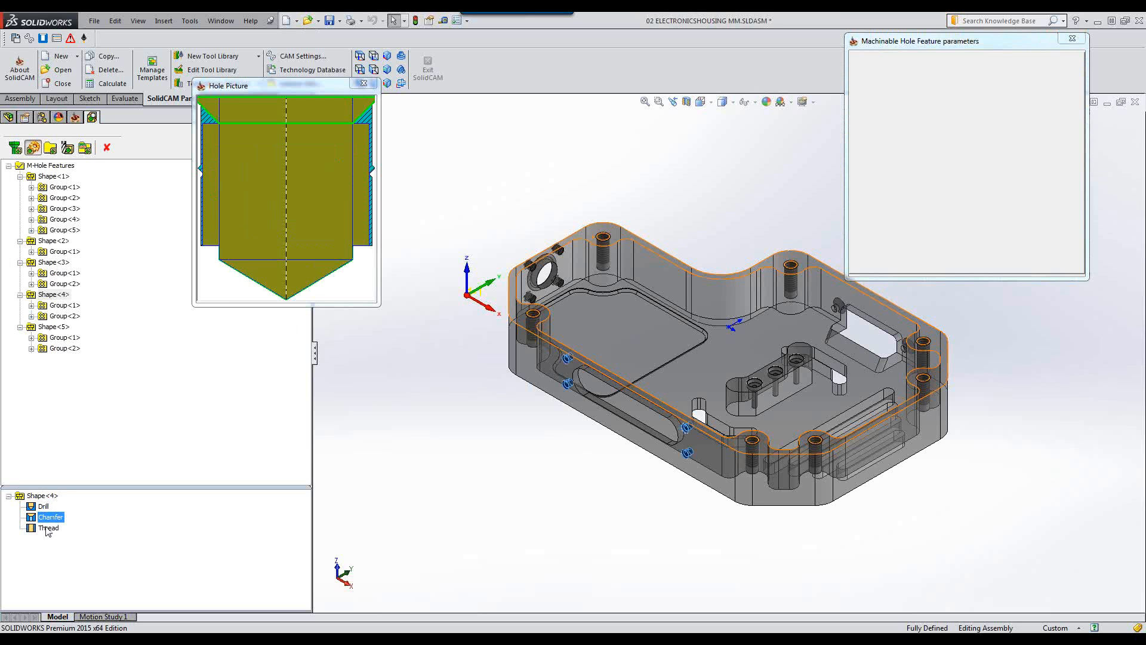
click(58, 316)
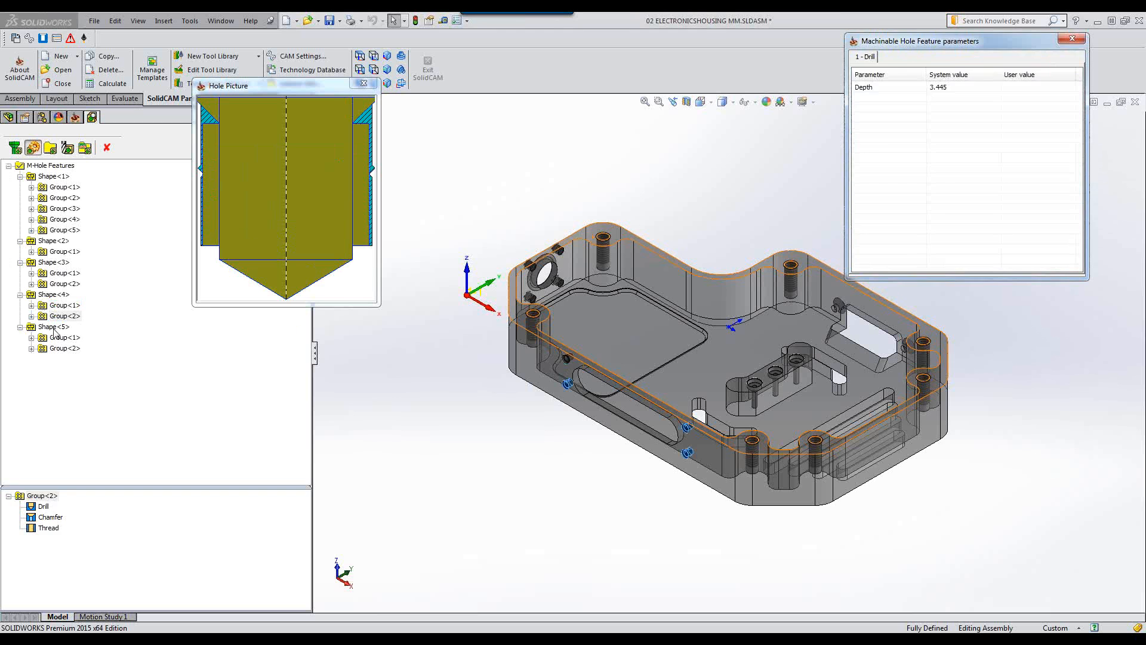
Inspect Shape<5>'s drill, flat cylinder and chamfer components and close the hole picture and parameter windows.
click(54, 329)
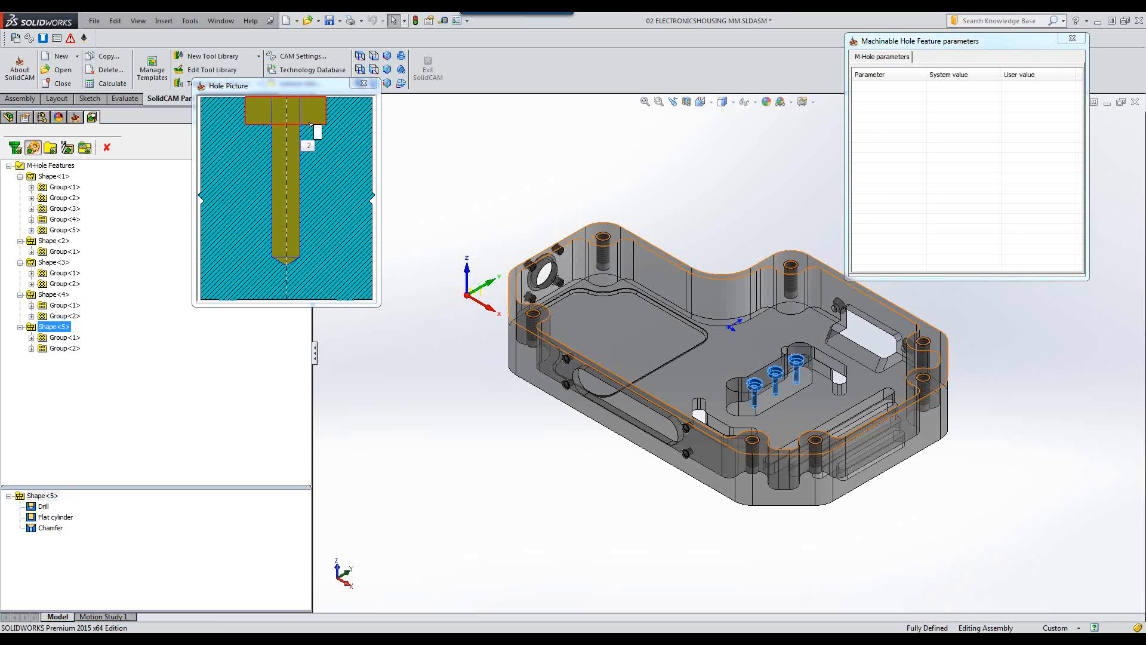
click(45, 507)
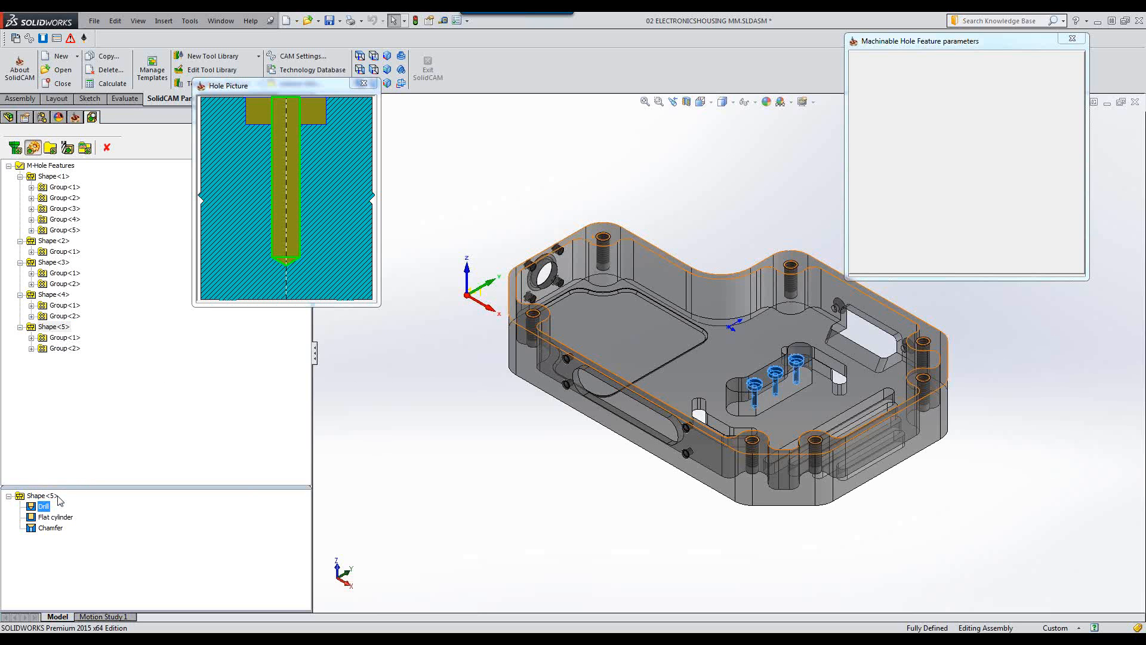
click(56, 517)
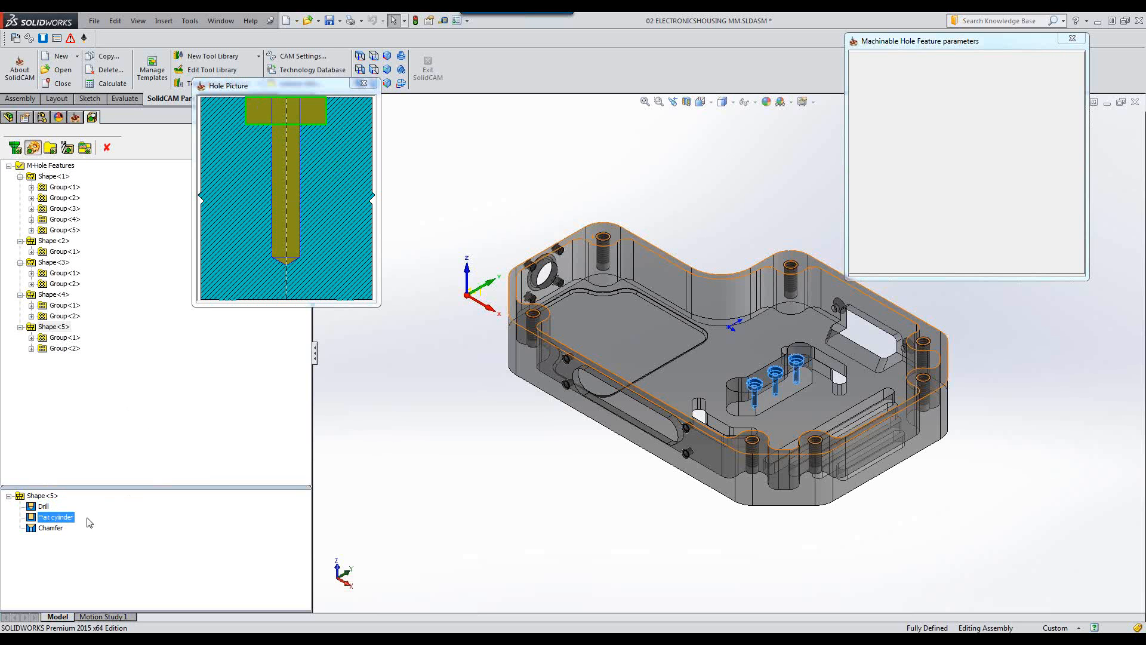
click(51, 528)
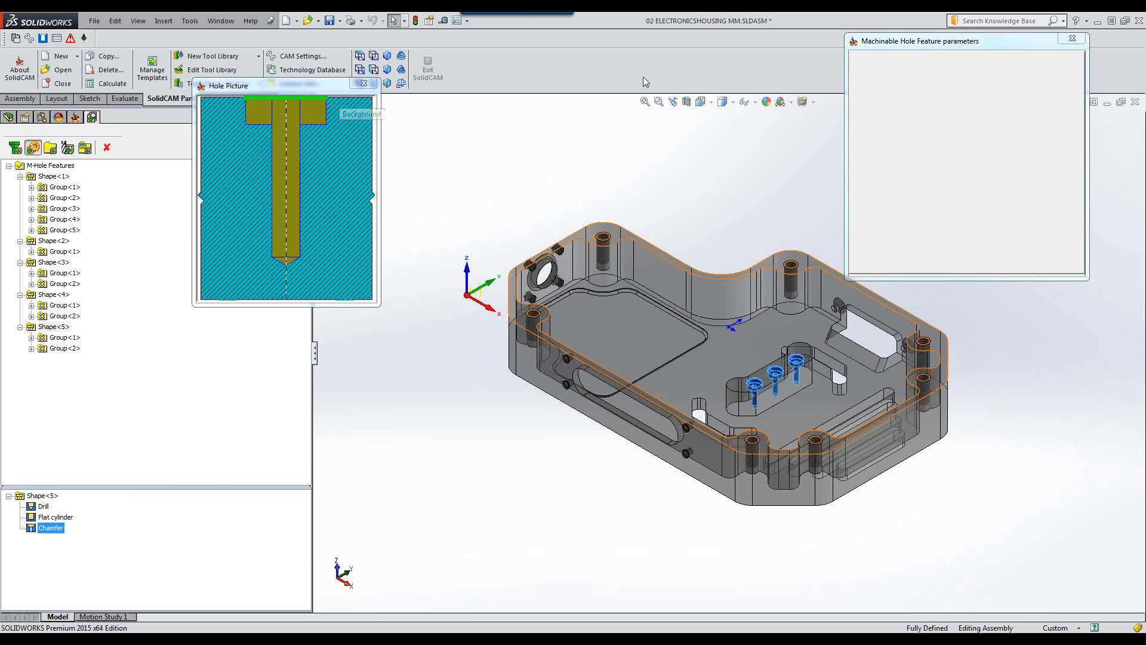
click(364, 83)
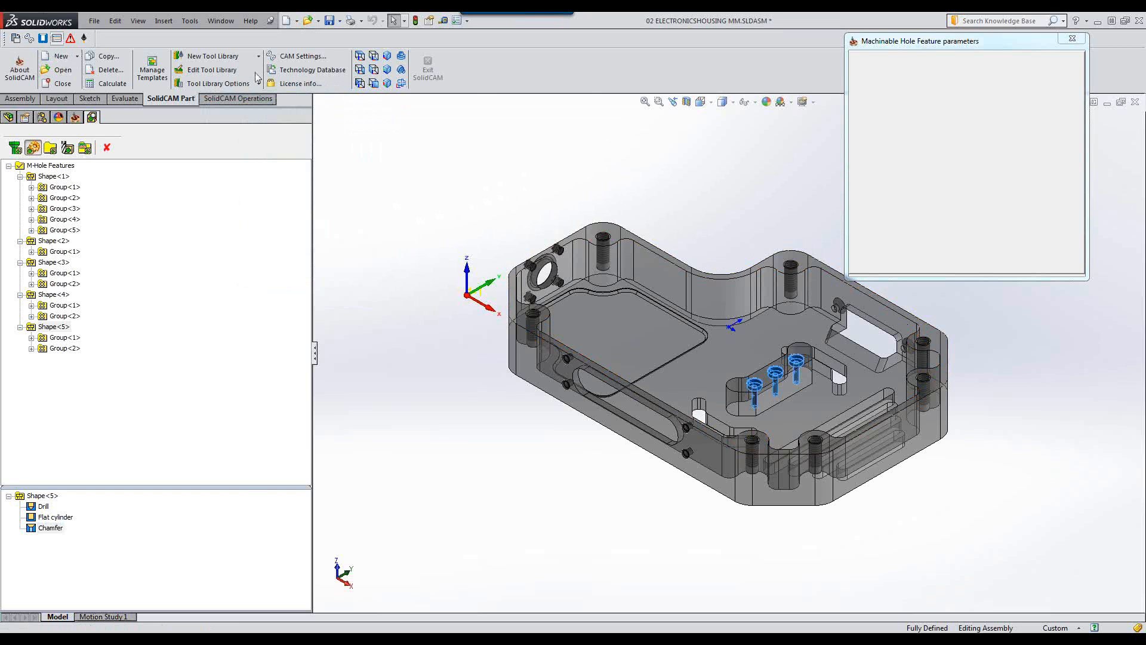
click(1073, 39)
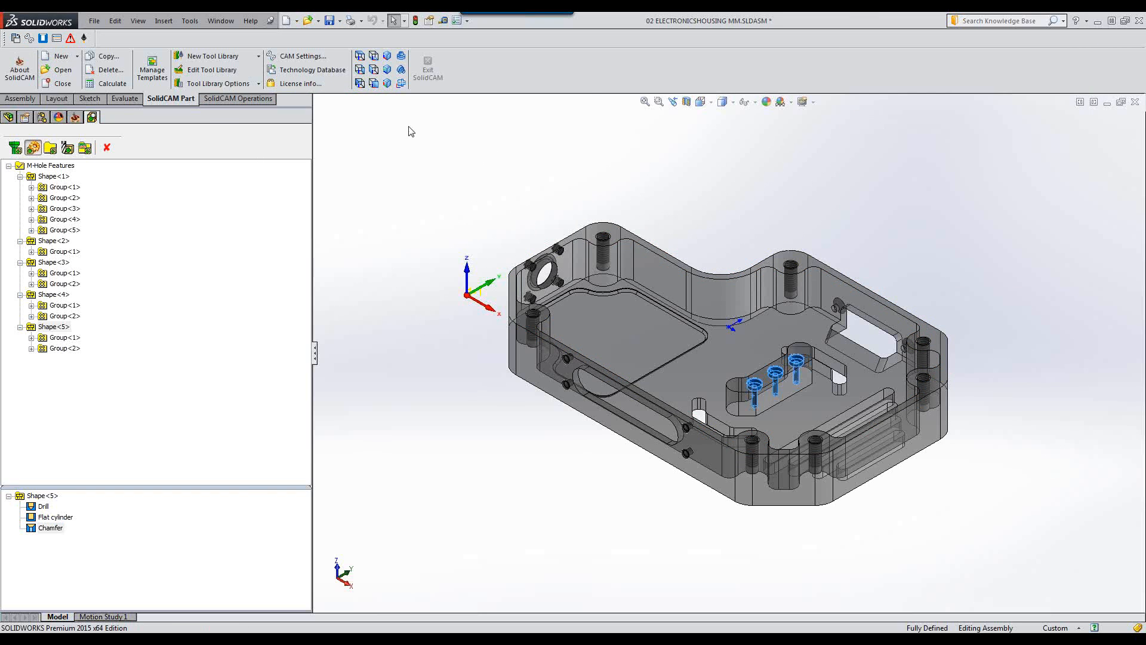
Open the Technology Database, move it aside, review the Drill strategy and exit it.
click(15, 38)
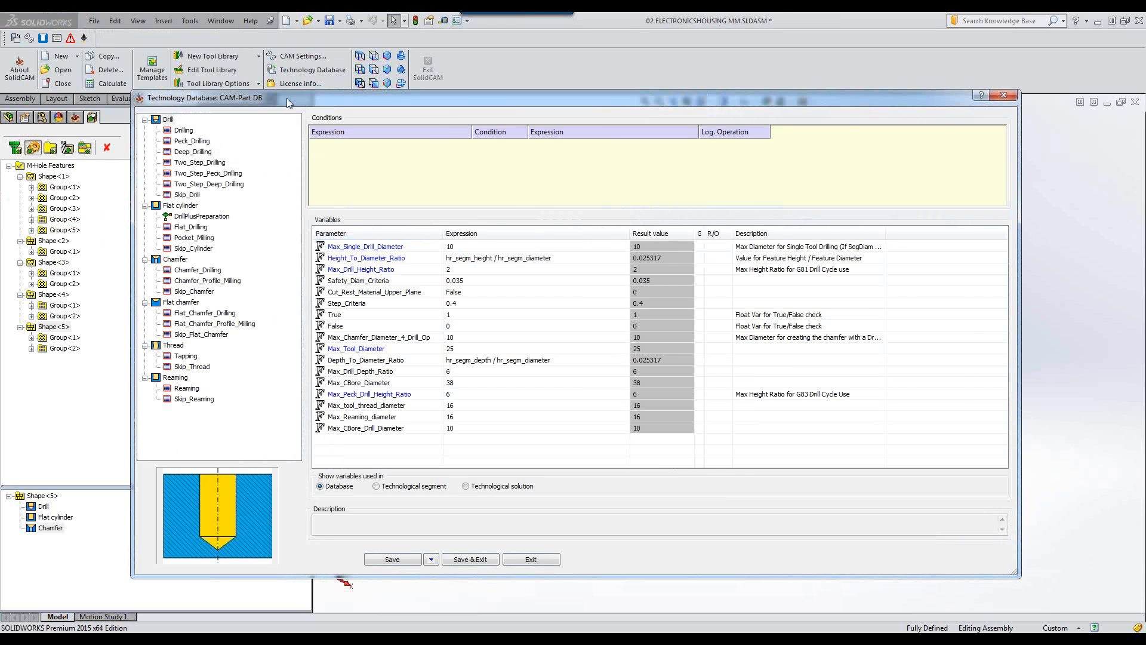
drag(286, 98, 470, 80)
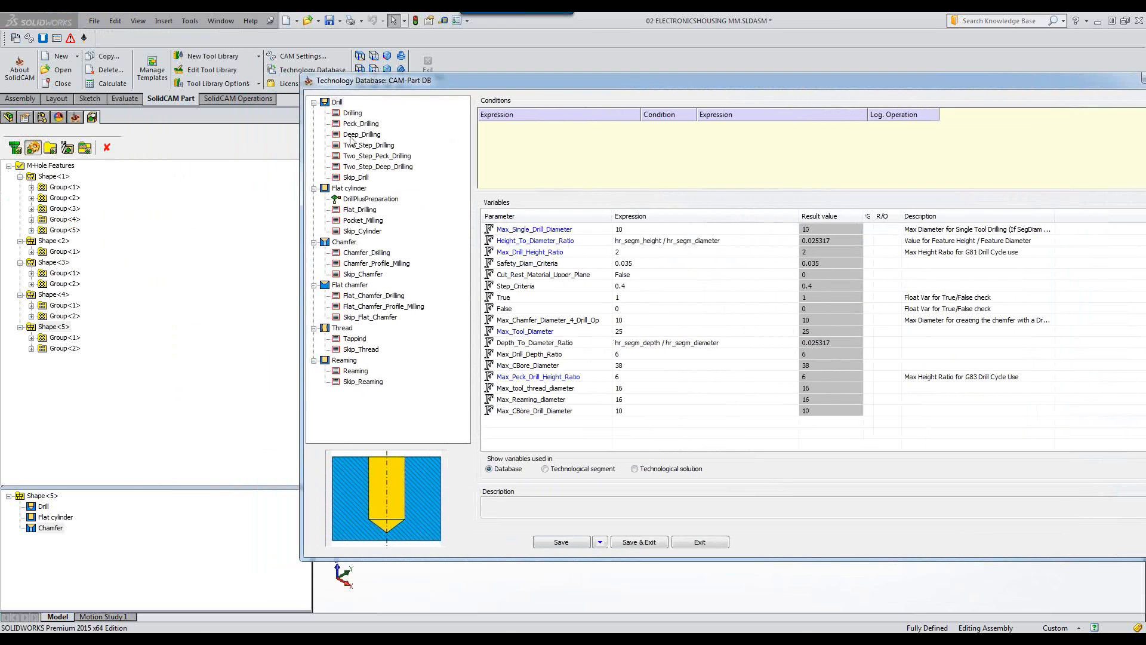
click(337, 103)
click(702, 544)
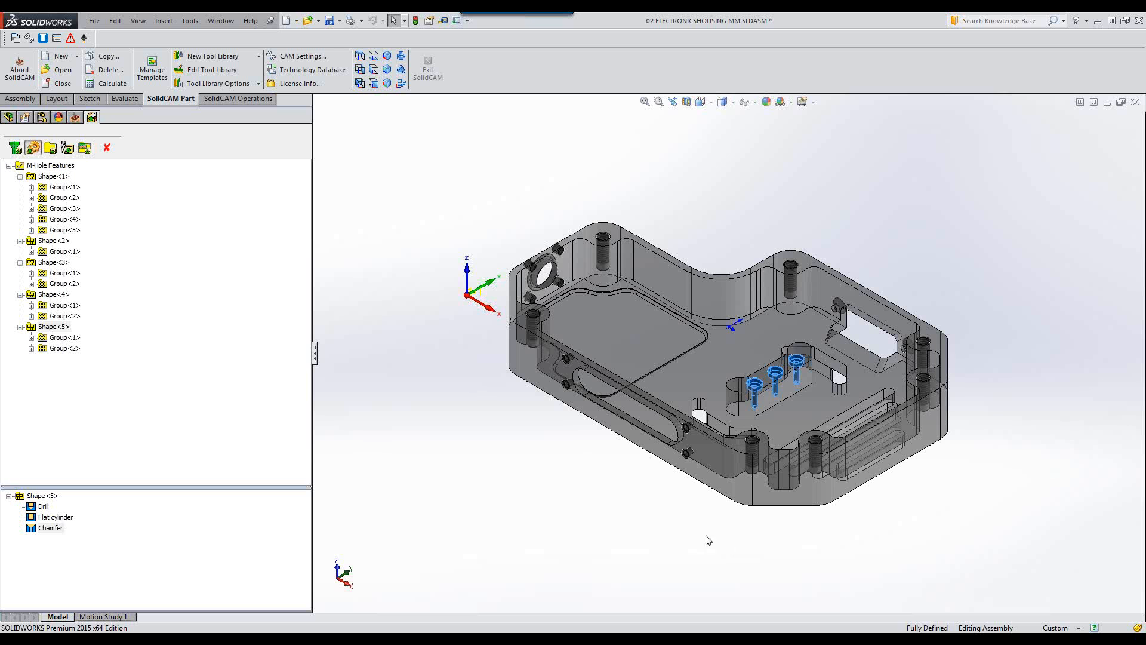
Switch the tree to Feature Sets and collapse Feature set 1.
click(639, 535)
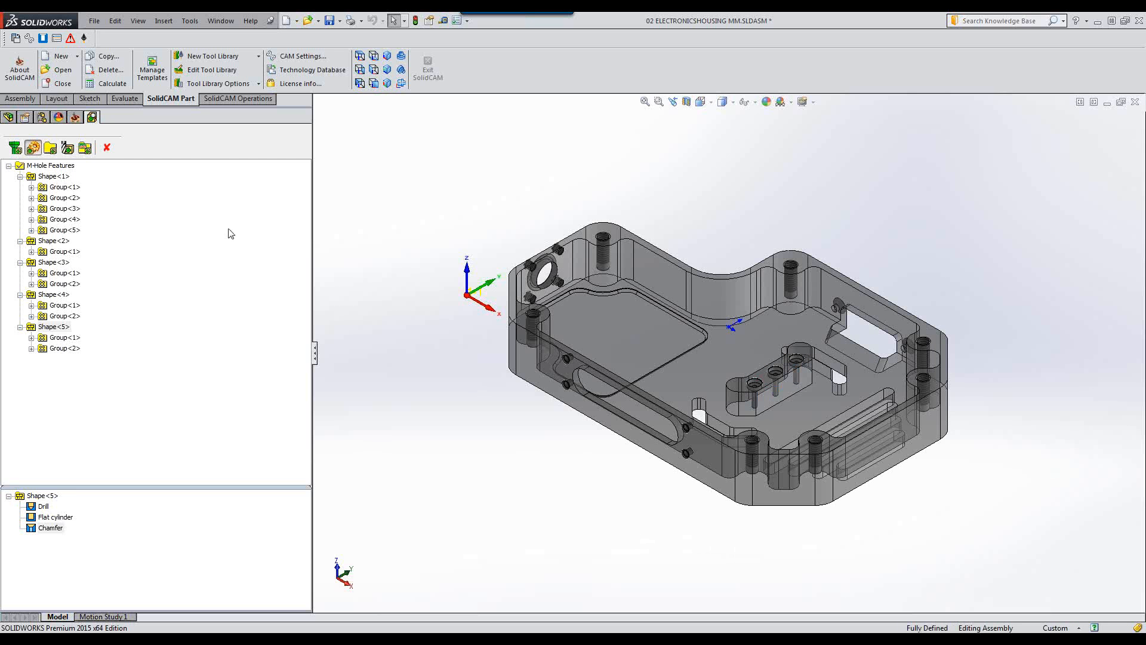
click(51, 149)
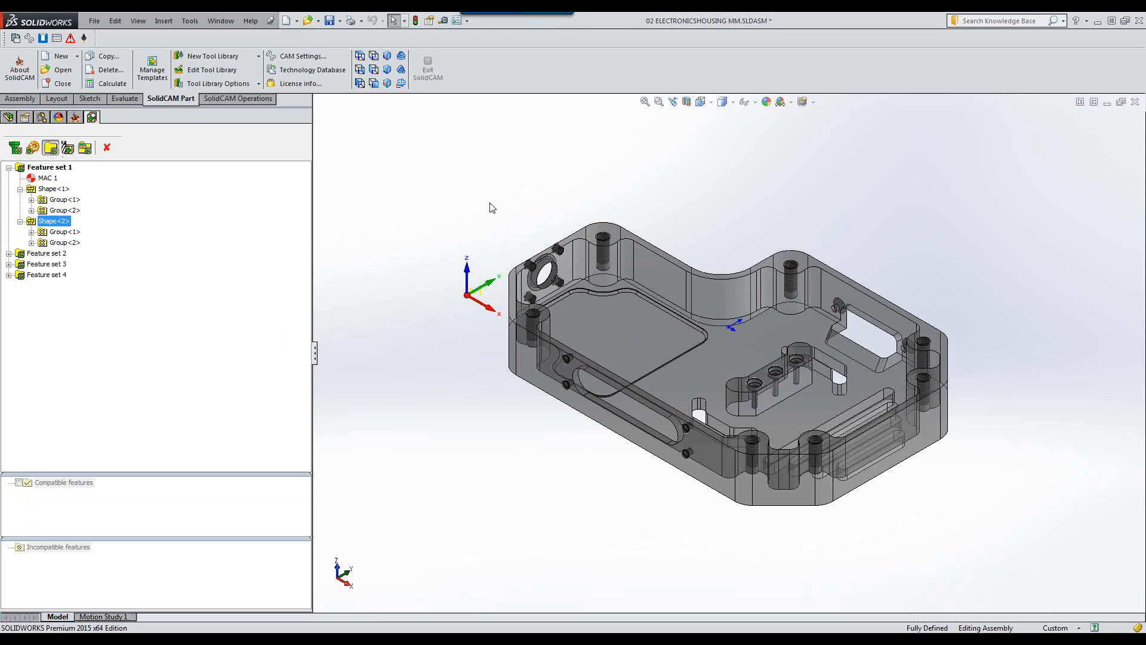
click(9, 169)
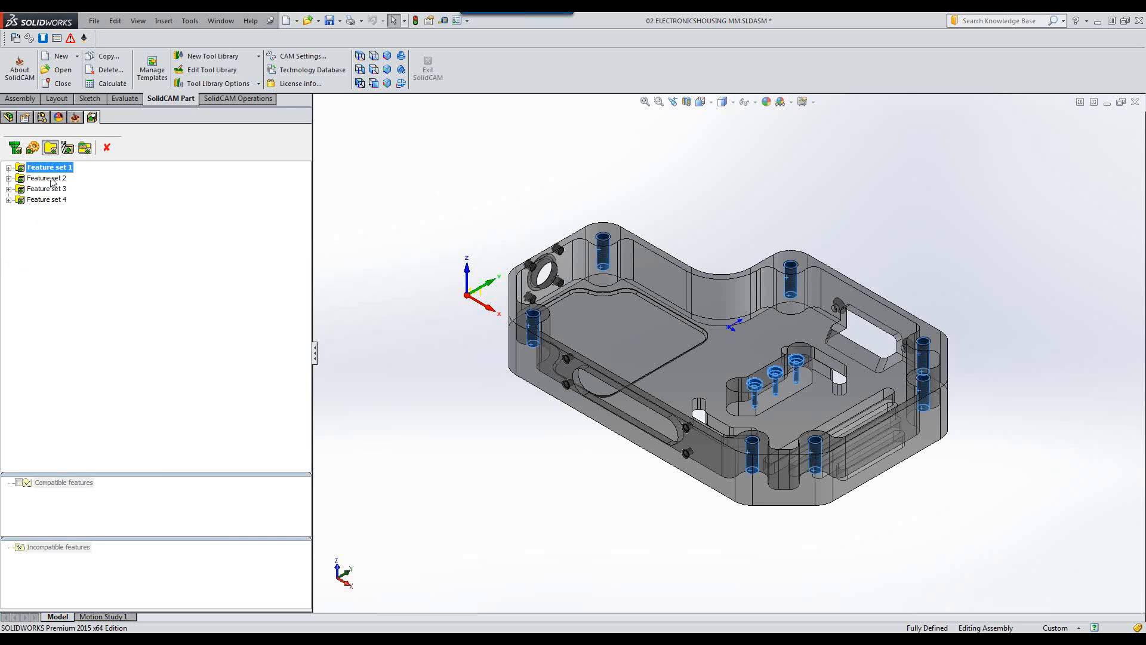
Select each of the four feature sets in turn to highlight their holes on the model.
click(52, 178)
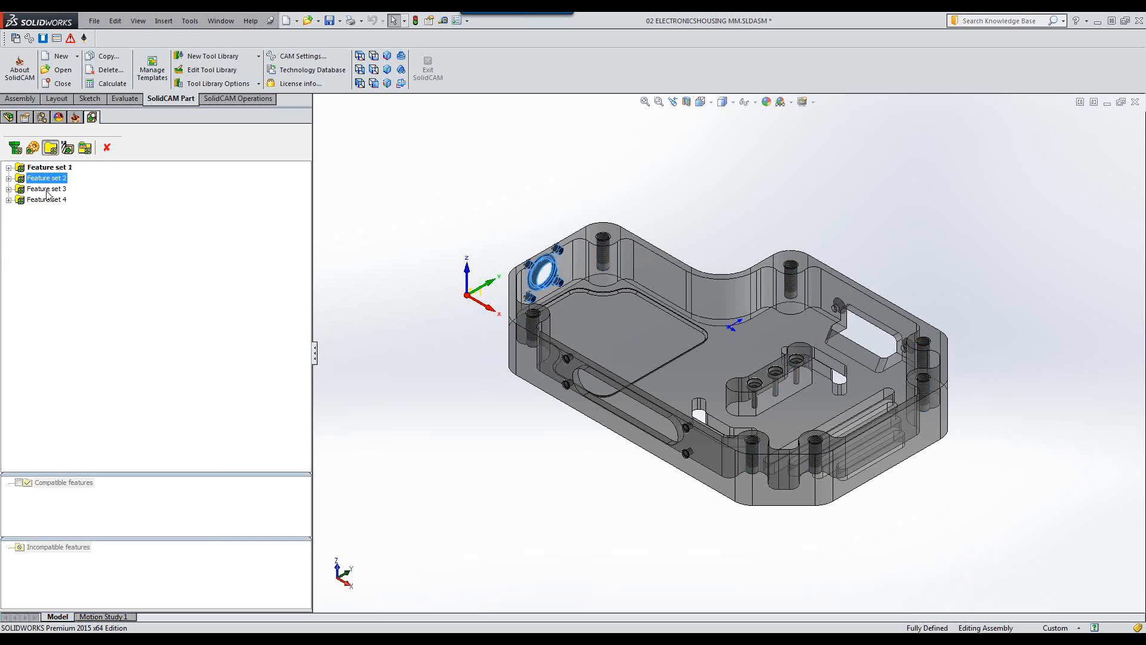
click(47, 190)
click(48, 201)
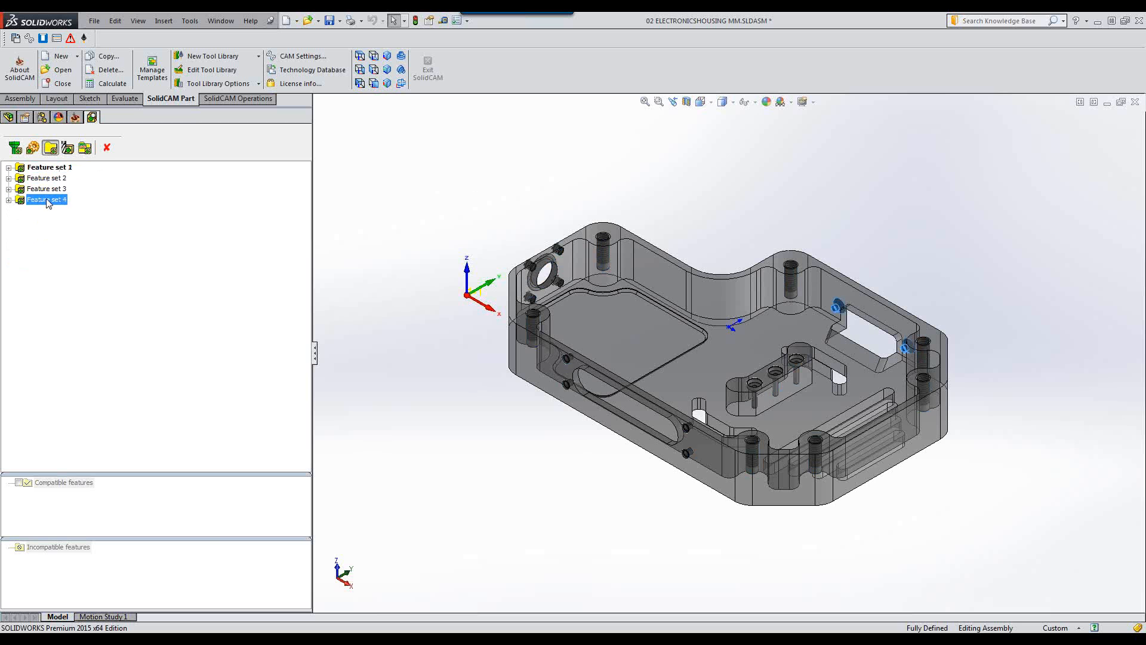
click(49, 169)
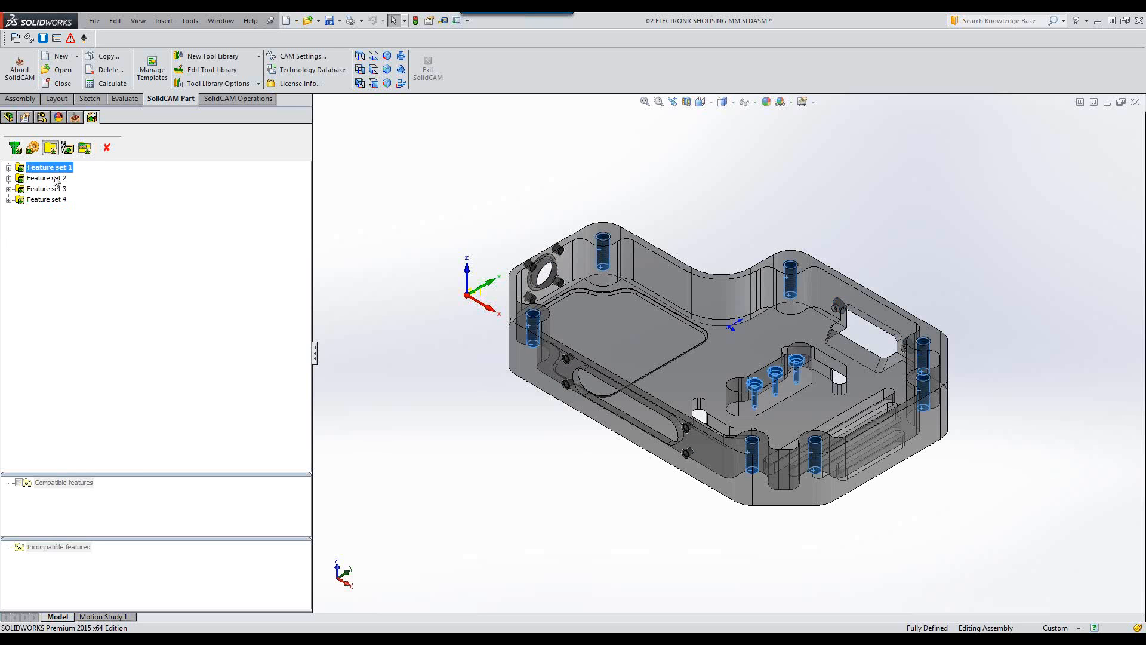
click(53, 179)
click(49, 190)
click(48, 201)
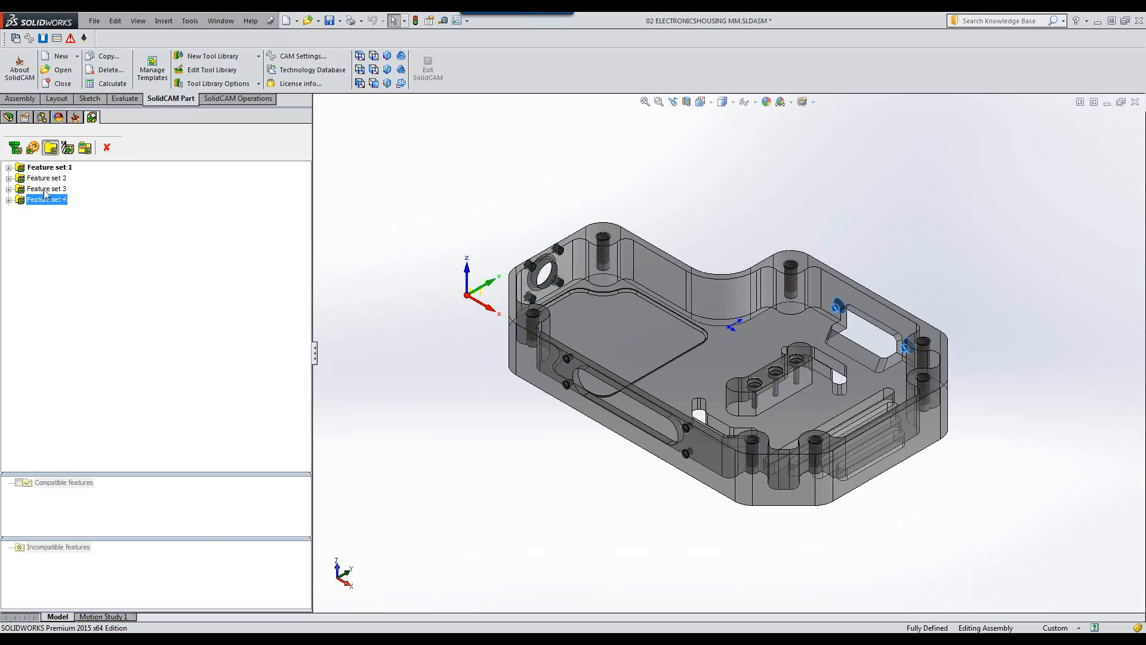
click(65, 169)
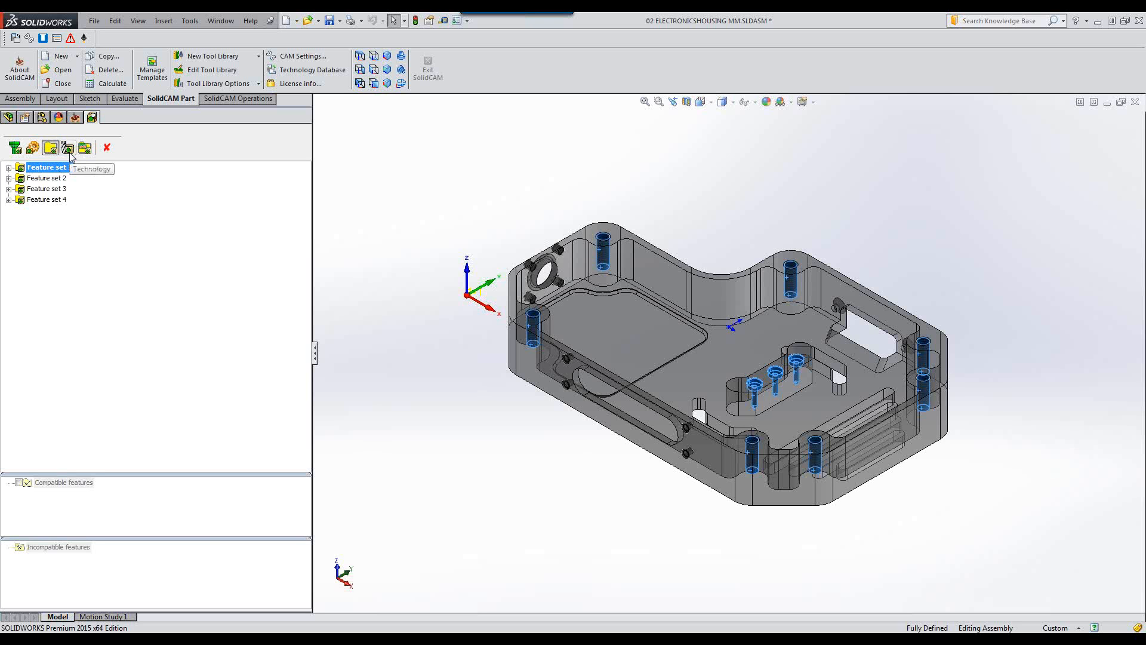
Switch the tree to the technology view and review the operations of Tech<1>, Tech<2> and Group<1>.
click(68, 148)
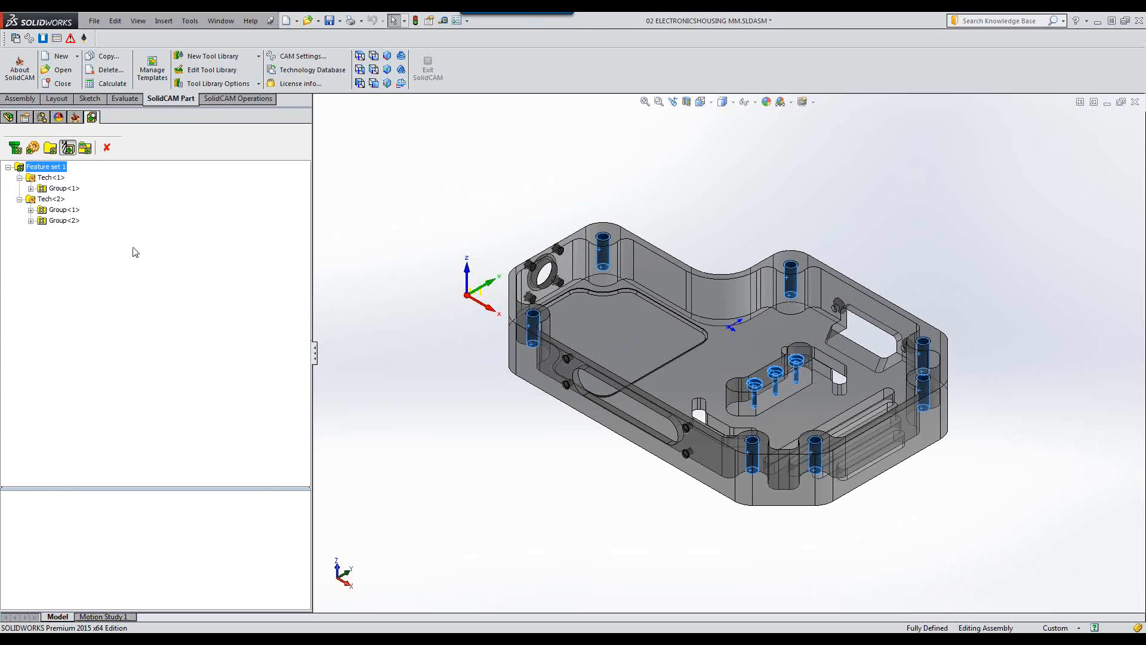
click(51, 178)
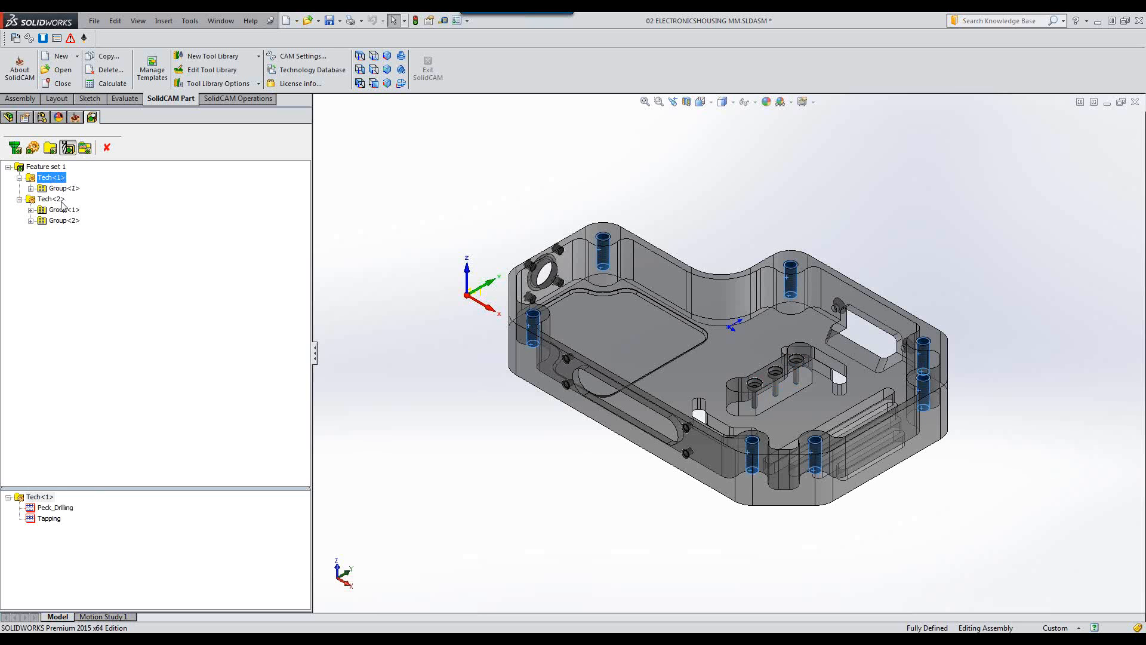
click(57, 202)
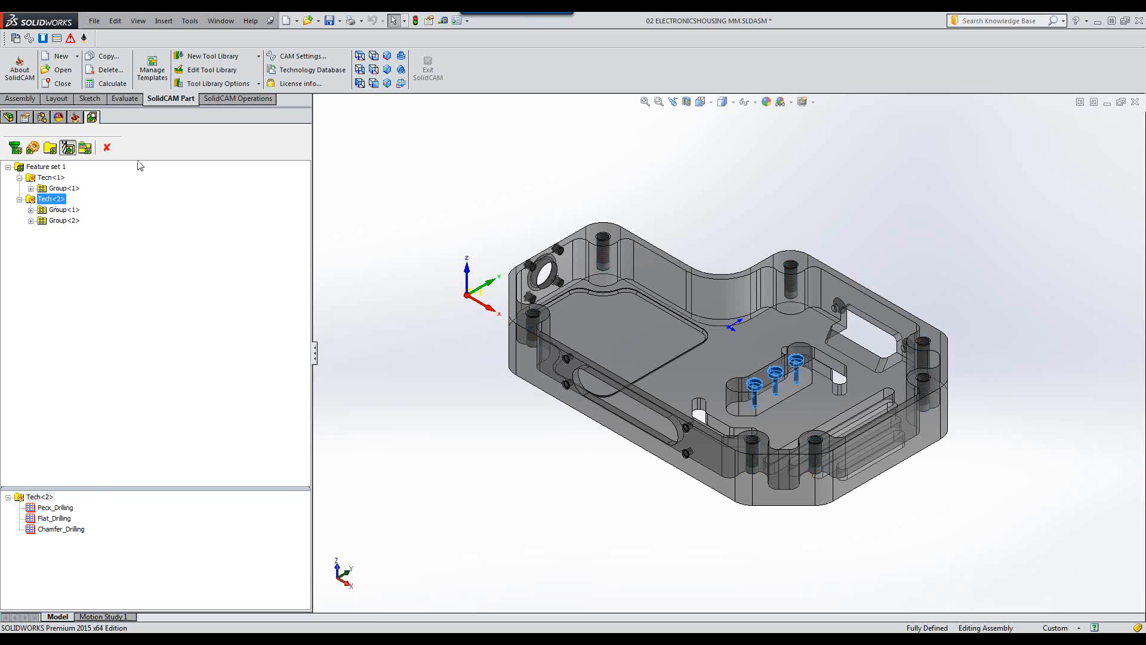
click(46, 179)
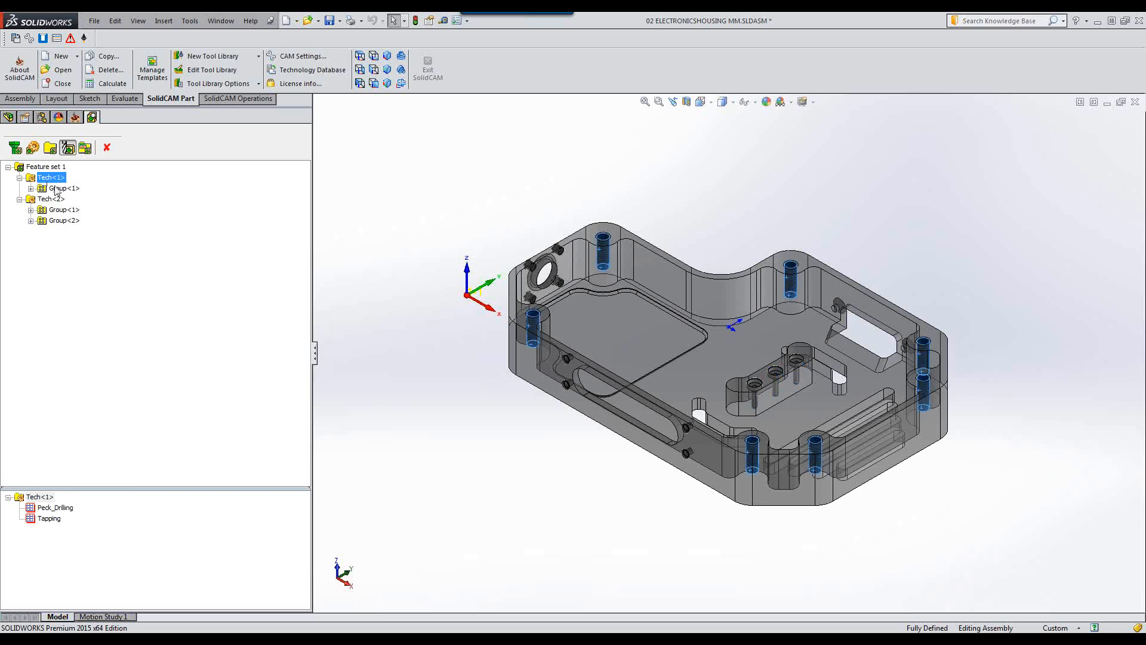
click(57, 189)
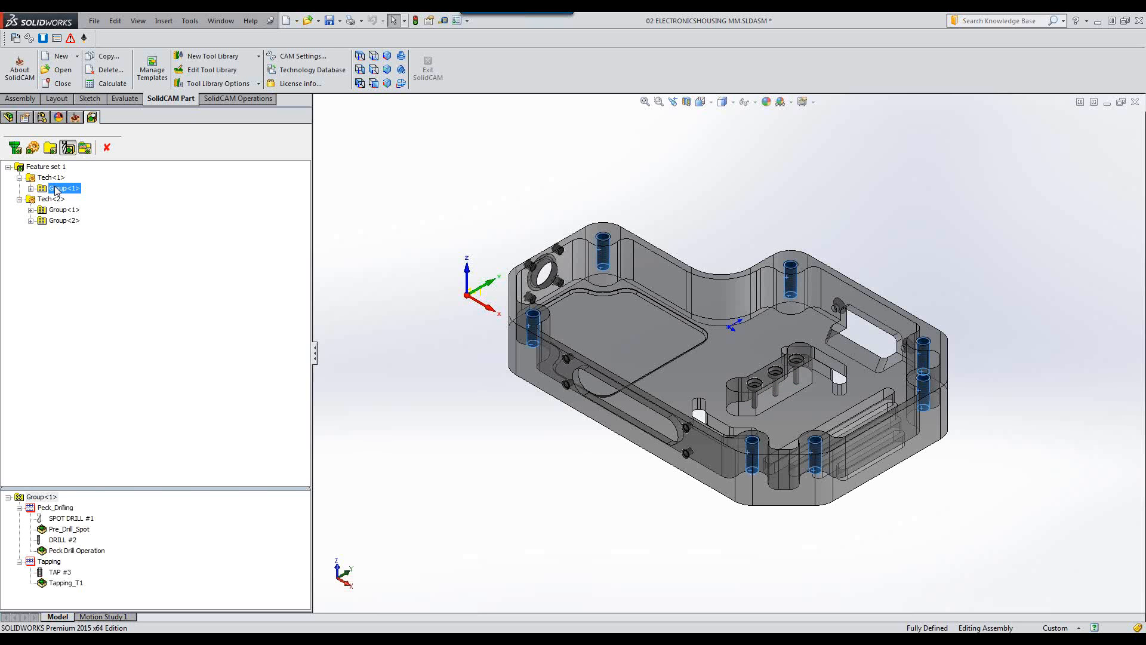
click(54, 178)
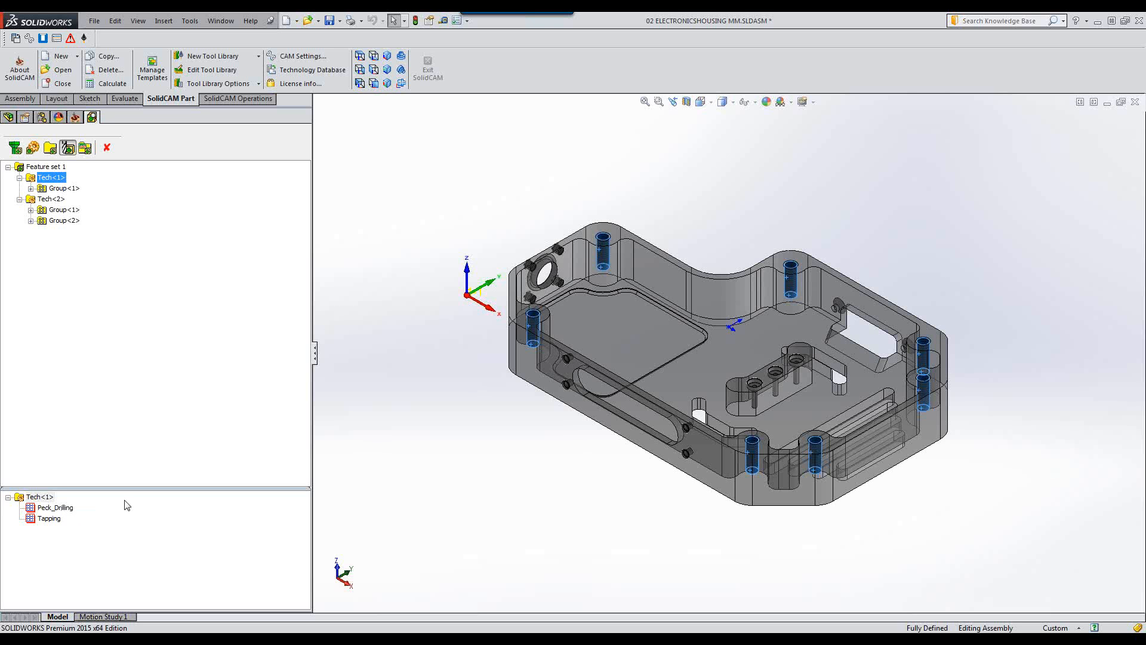
Open the Technology Database, select the Drilling strategy and inspect its machining process definition before closing it.
click(17, 39)
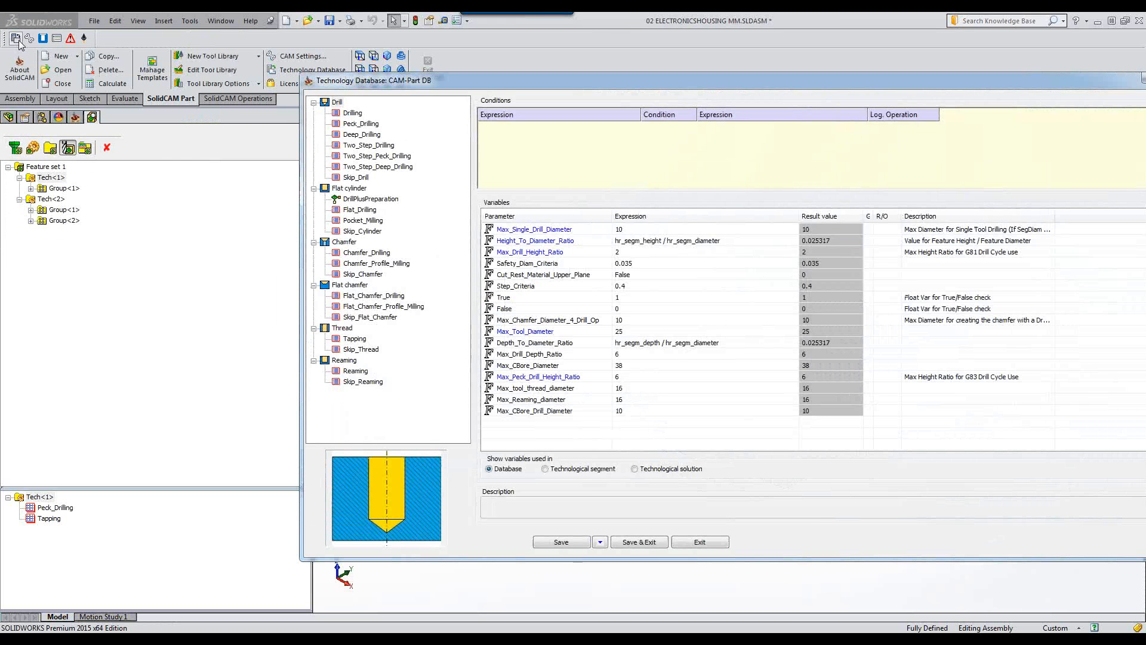
click(356, 117)
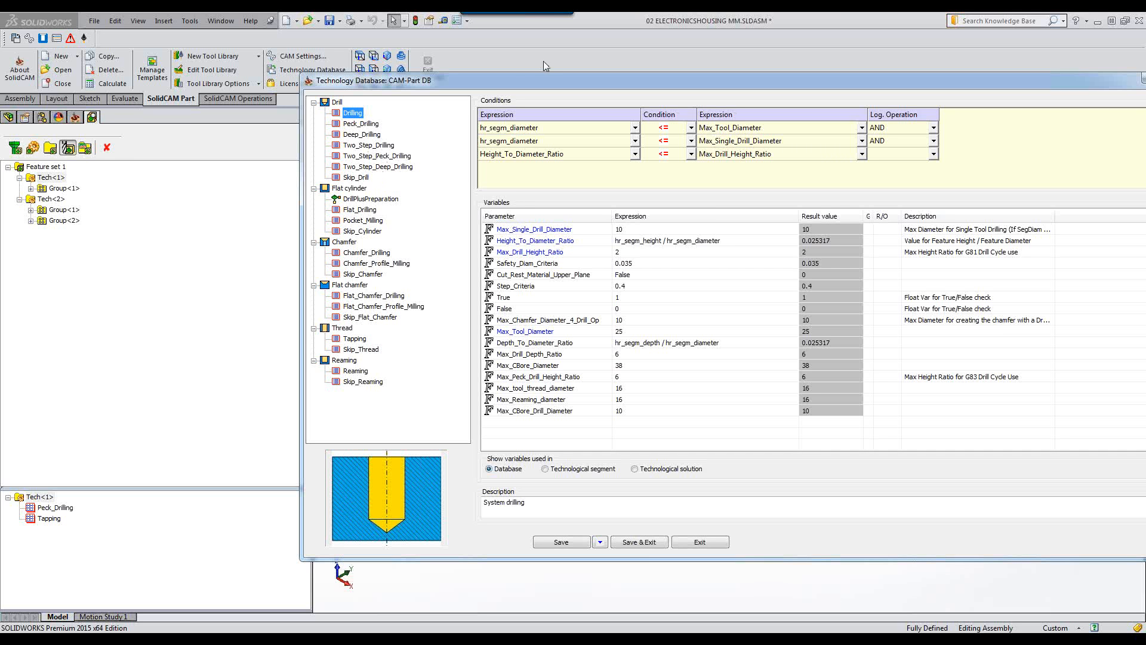
drag(552, 81, 377, 73)
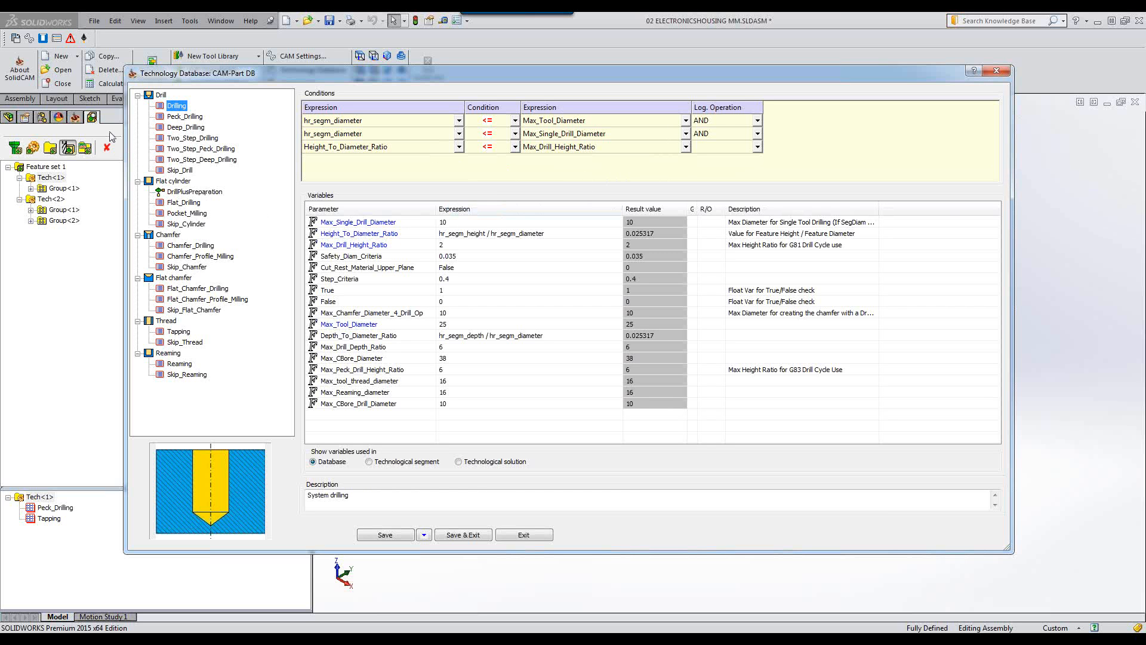
right_click(175, 109)
click(195, 114)
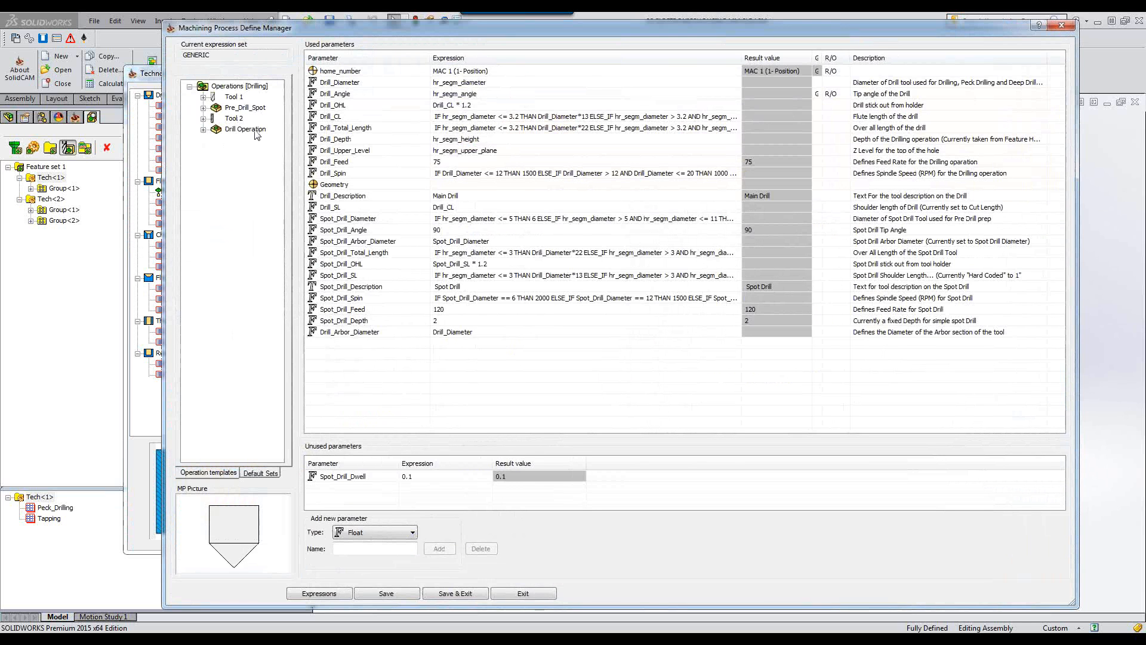
click(1063, 26)
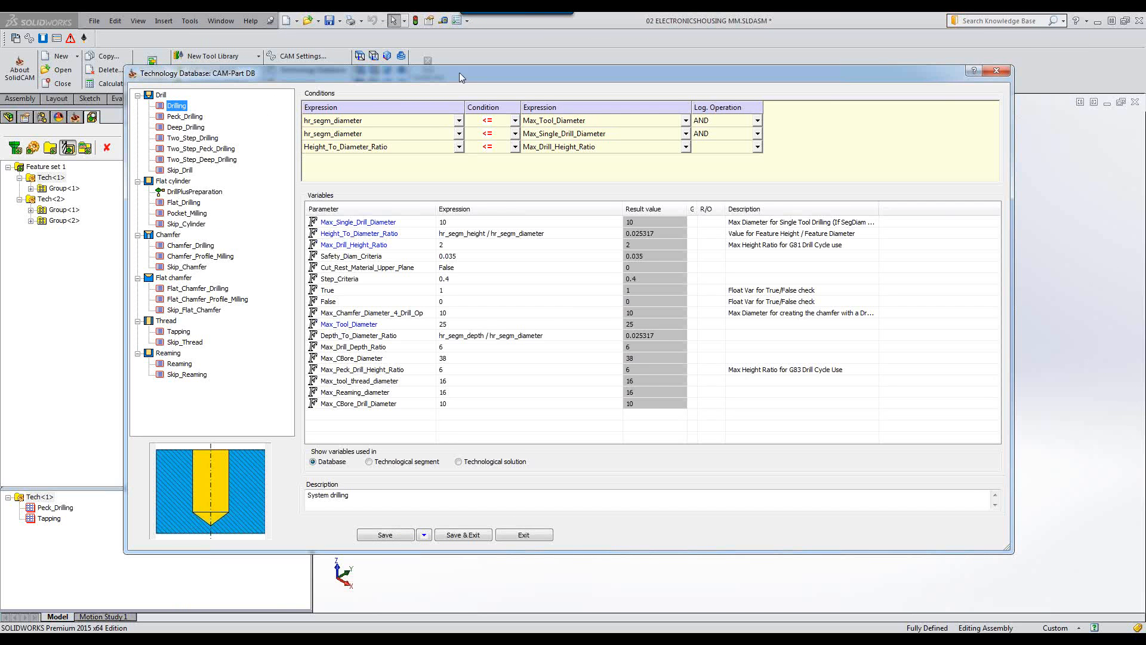
Move the database window aside and measure a threaded hole's diameter and depth on the model.
drag(479, 74, 553, 62)
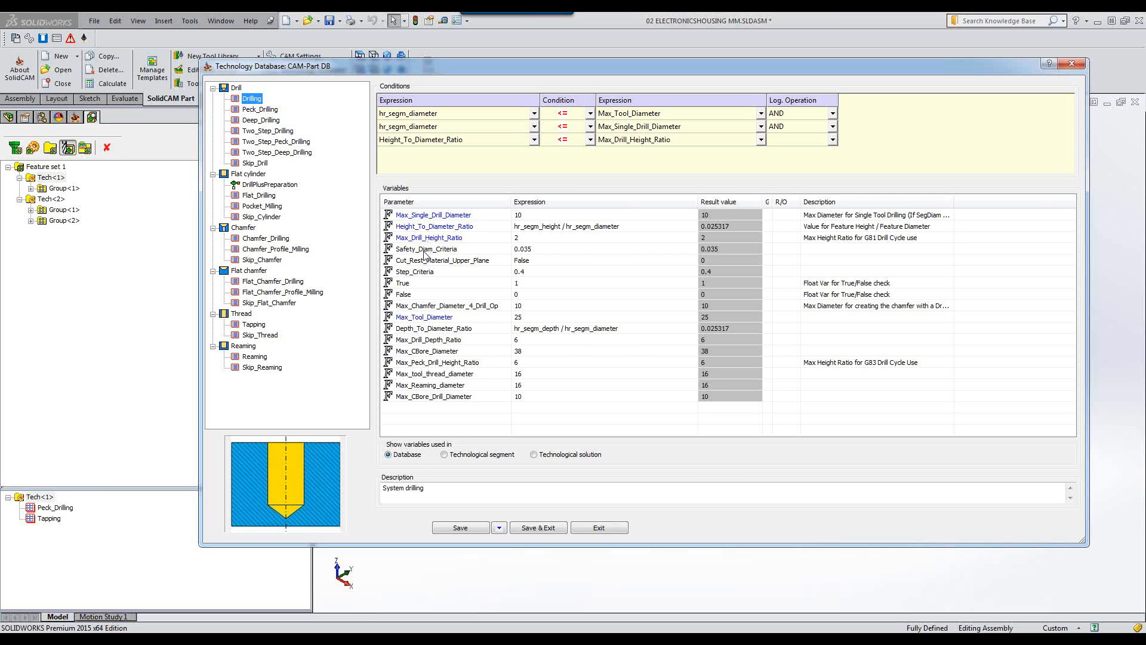
click(521, 316)
drag(591, 70, 67, 200)
scroll(866, 427, down, 4)
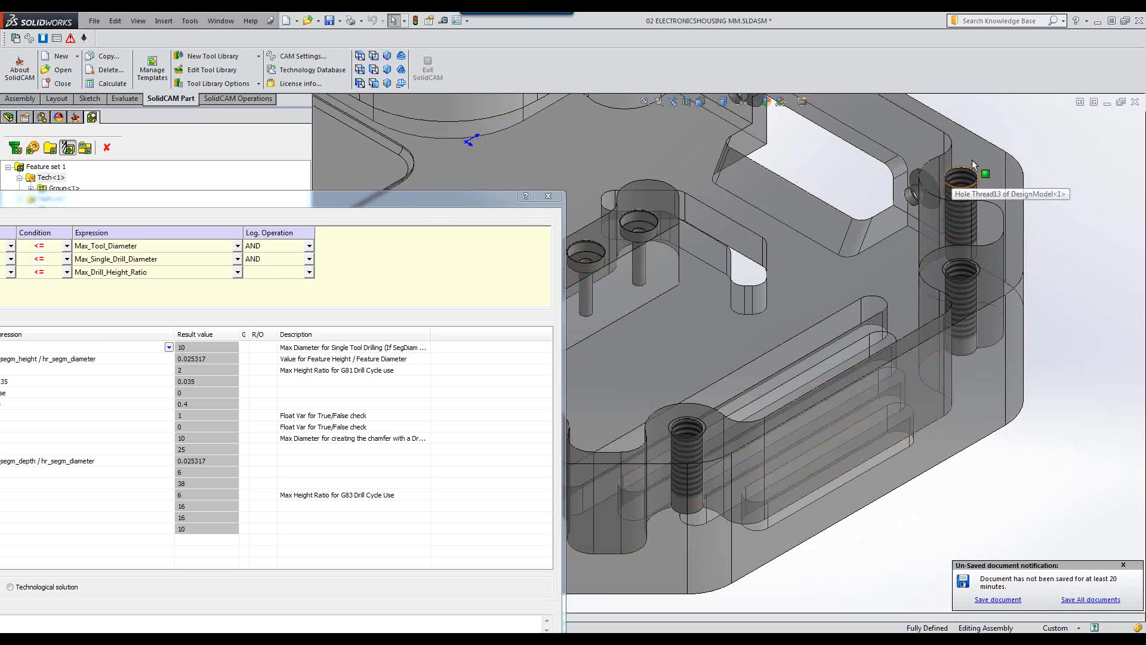
scroll(974, 165, down, 3)
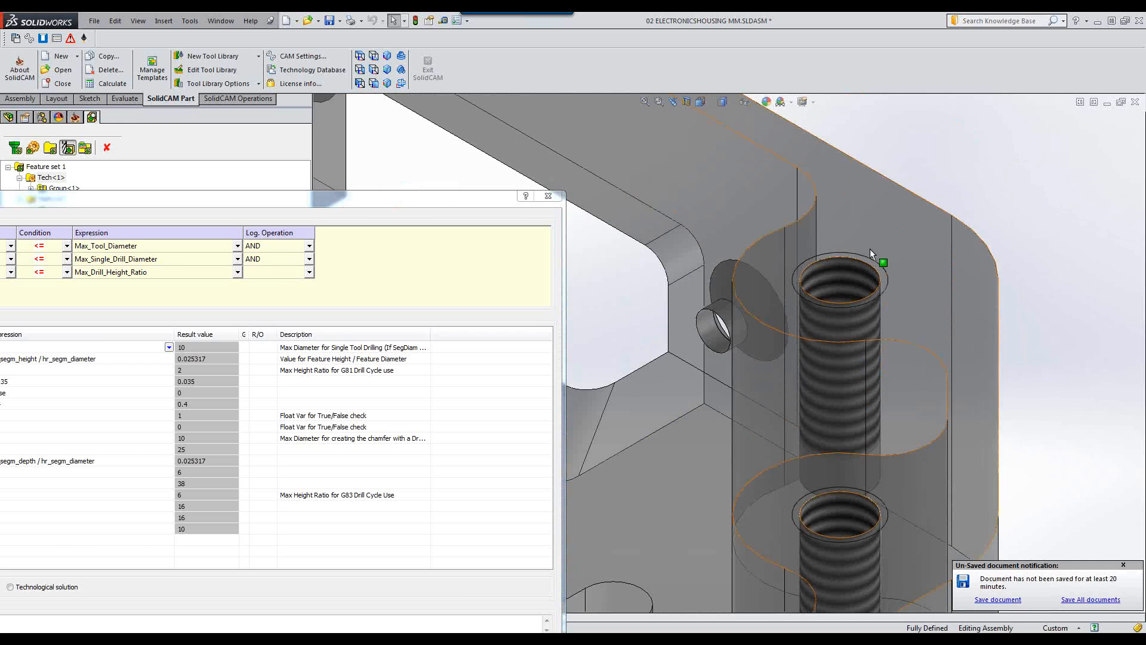
click(869, 267)
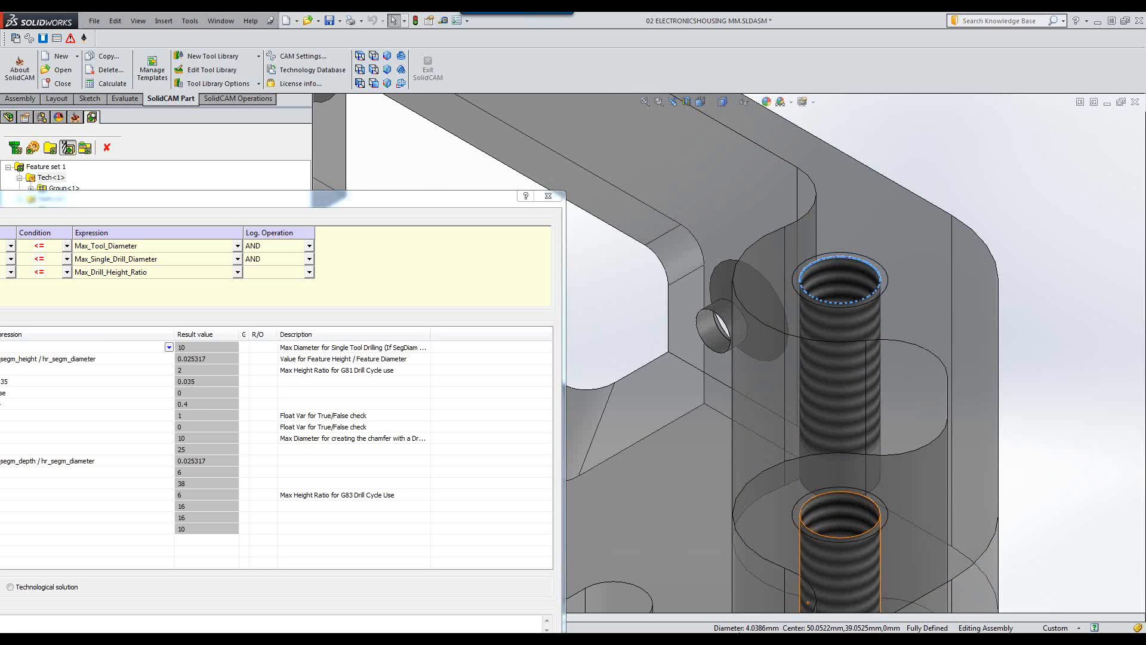
click(1047, 313)
scroll(832, 391, down, 2)
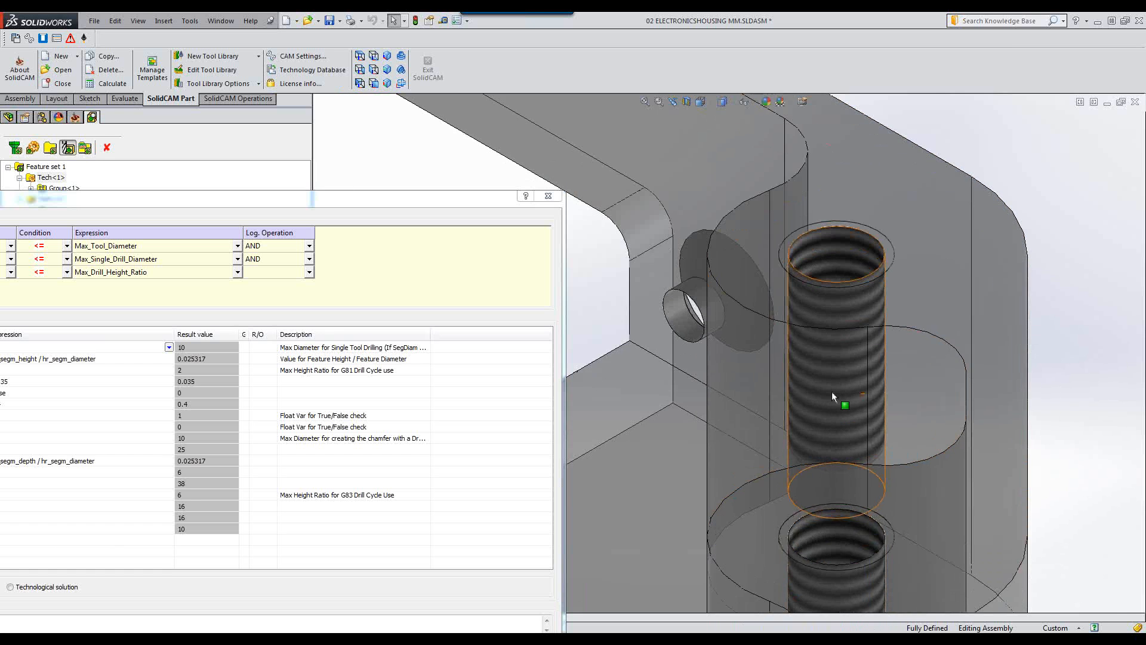
scroll(836, 385, up, 4)
scroll(836, 384, up, 1)
middle_drag(773, 441, 782, 395)
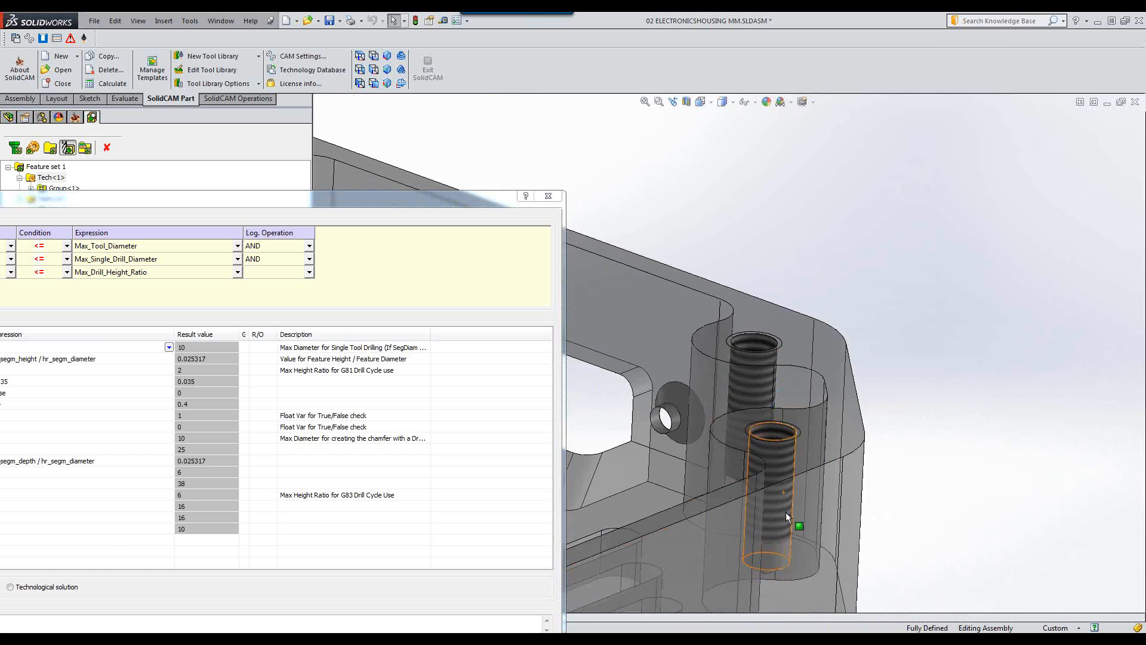
scroll(791, 471, down, 2)
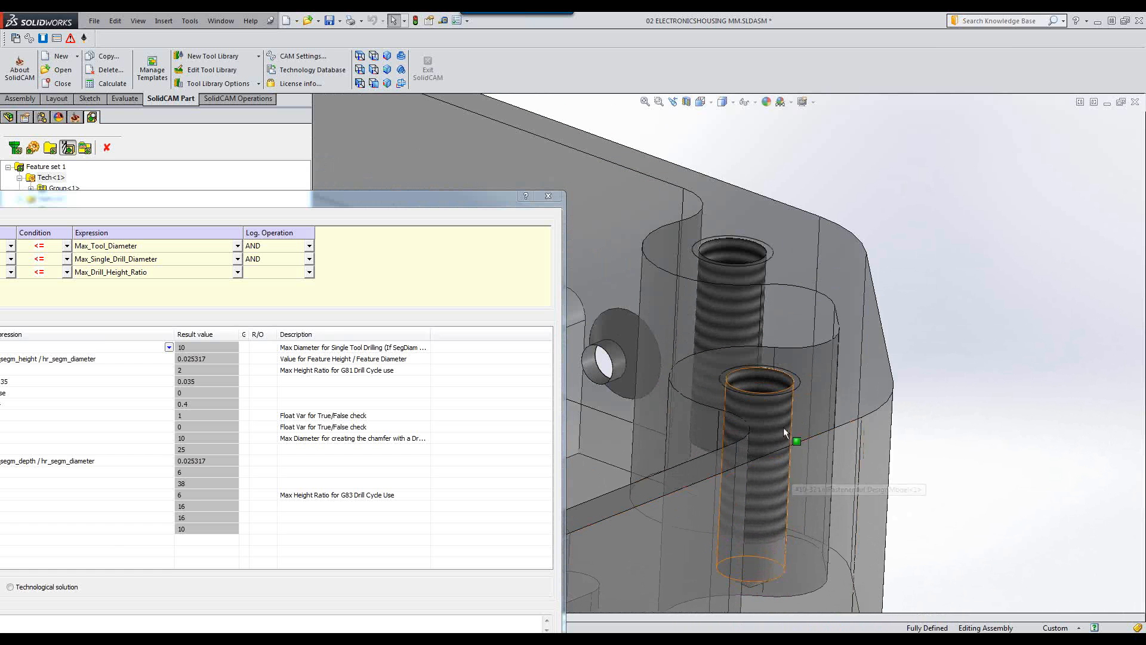
click(783, 378)
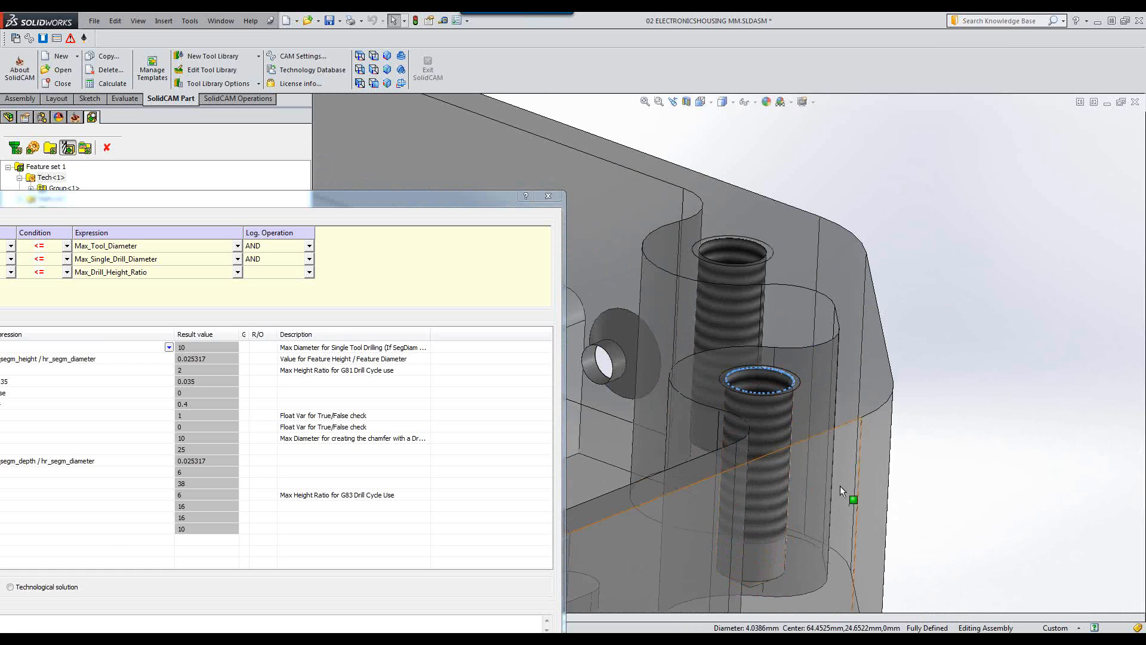
ctrl+click(752, 586)
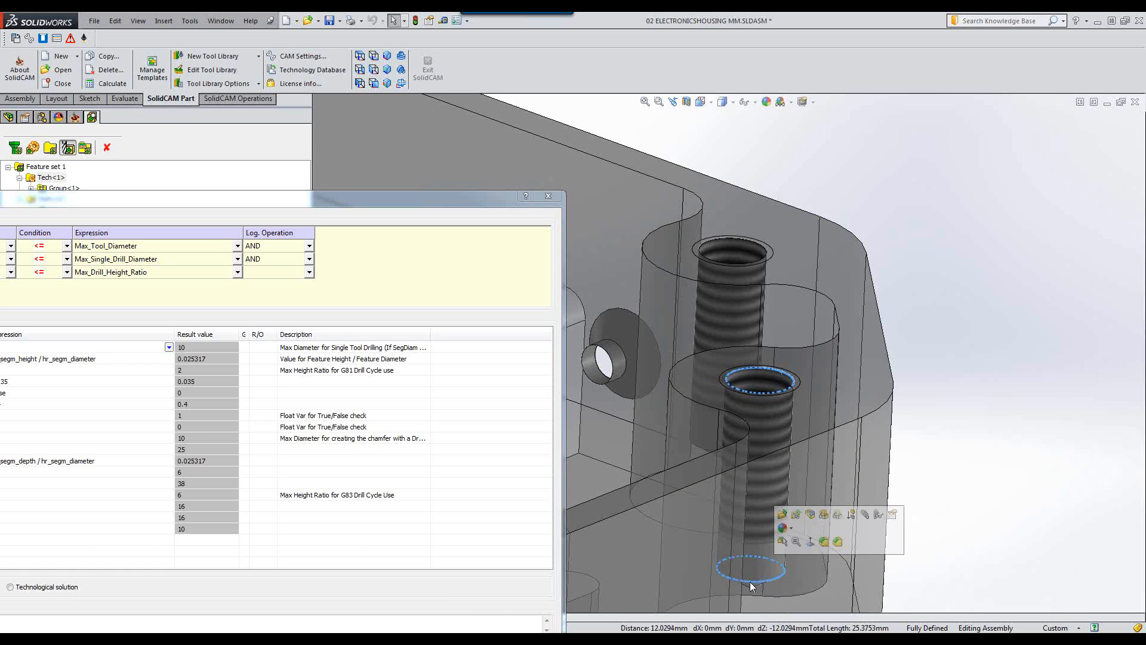
mouse_move(667, 629)
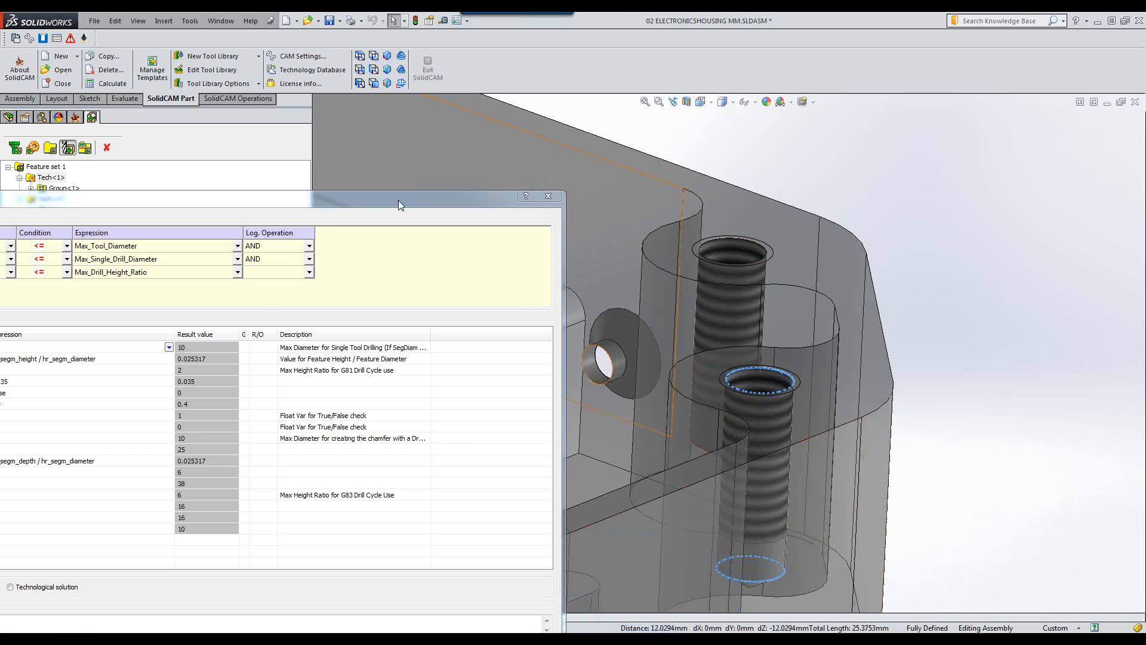
Bring the database back, review the Drilling conditions and variables, and select the Peck_Drilling strategy.
drag(399, 199, 972, 95)
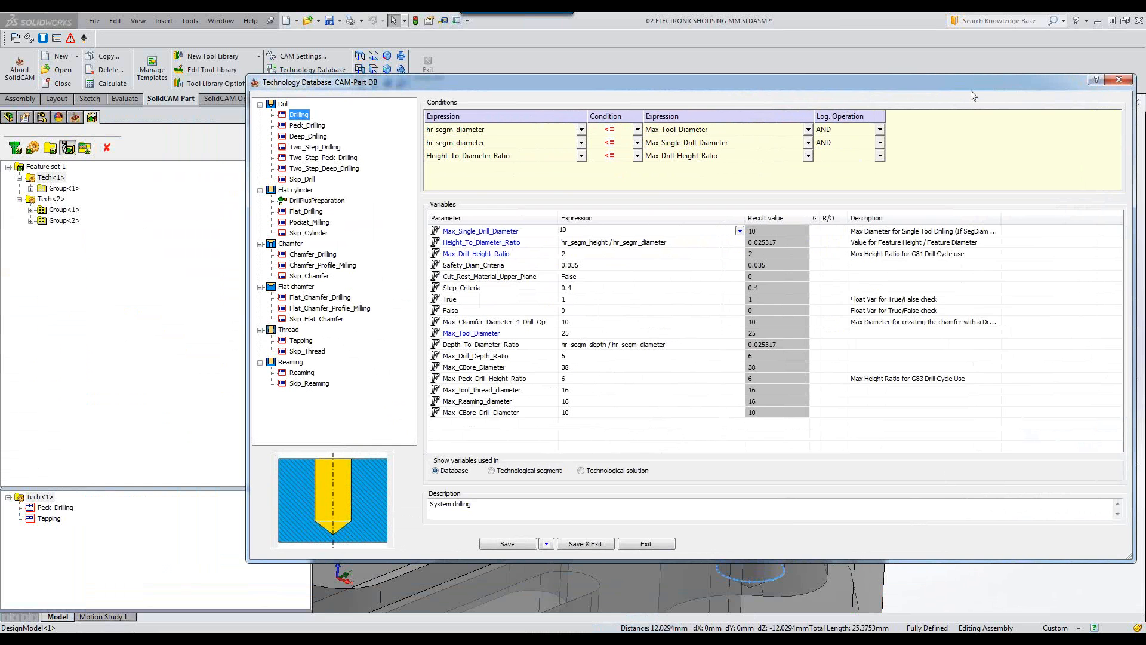
click(748, 167)
click(575, 345)
click(572, 337)
click(587, 229)
click(486, 172)
click(564, 243)
click(303, 126)
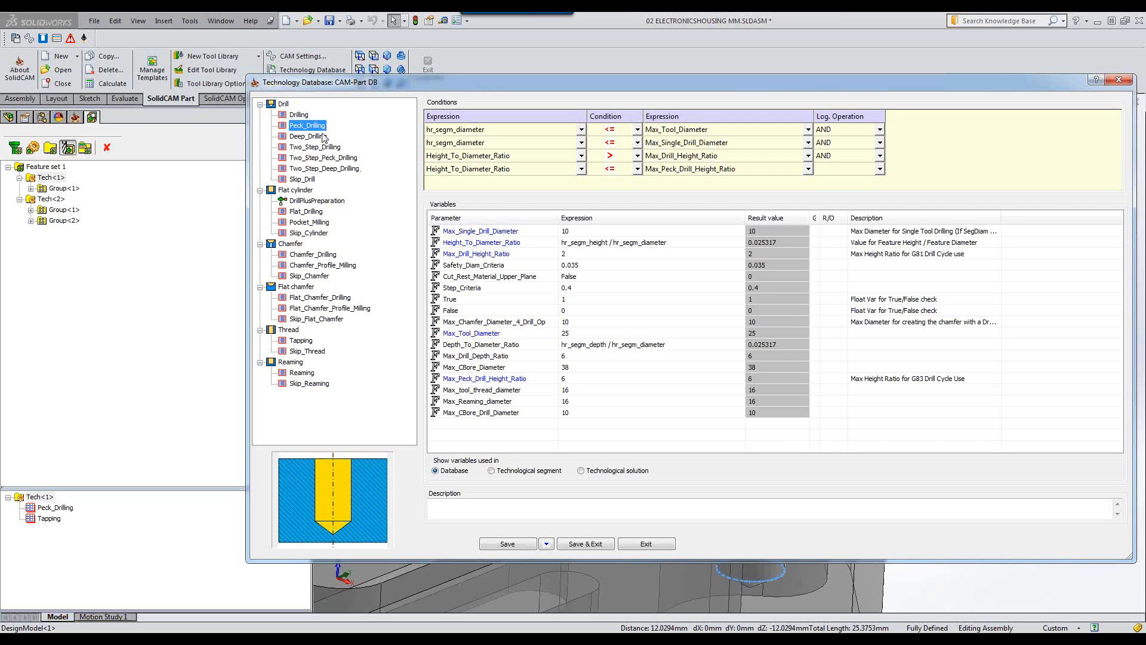
Inspect the Peck_Drilling machining process definition, close it and review the drilling diameter variables.
right_click(321, 130)
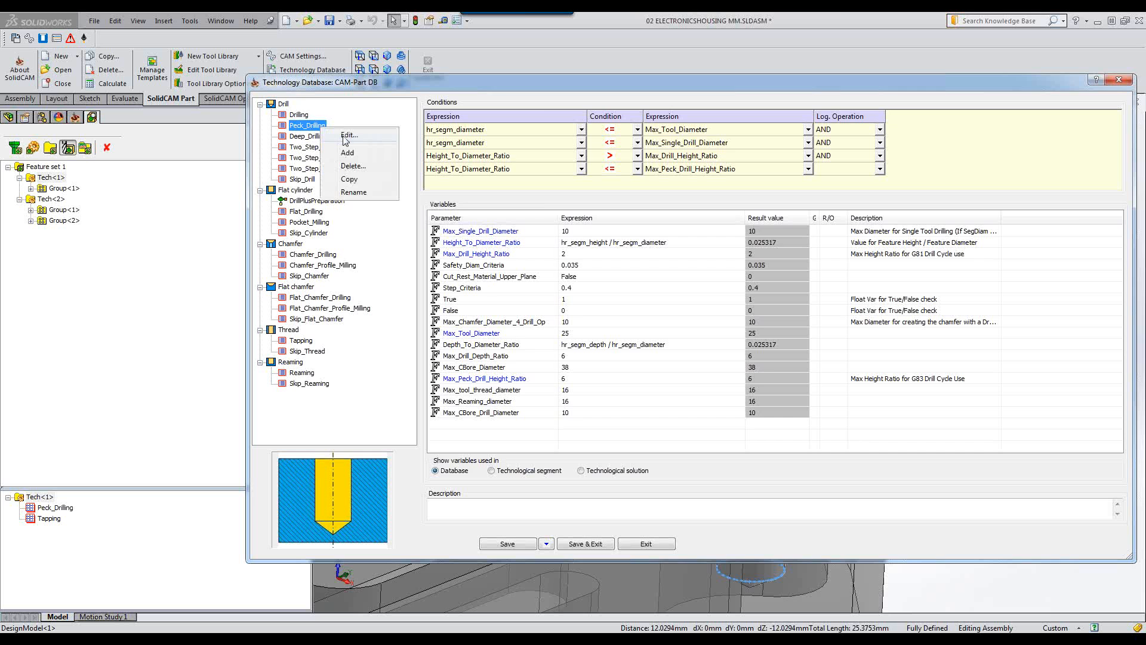
click(346, 136)
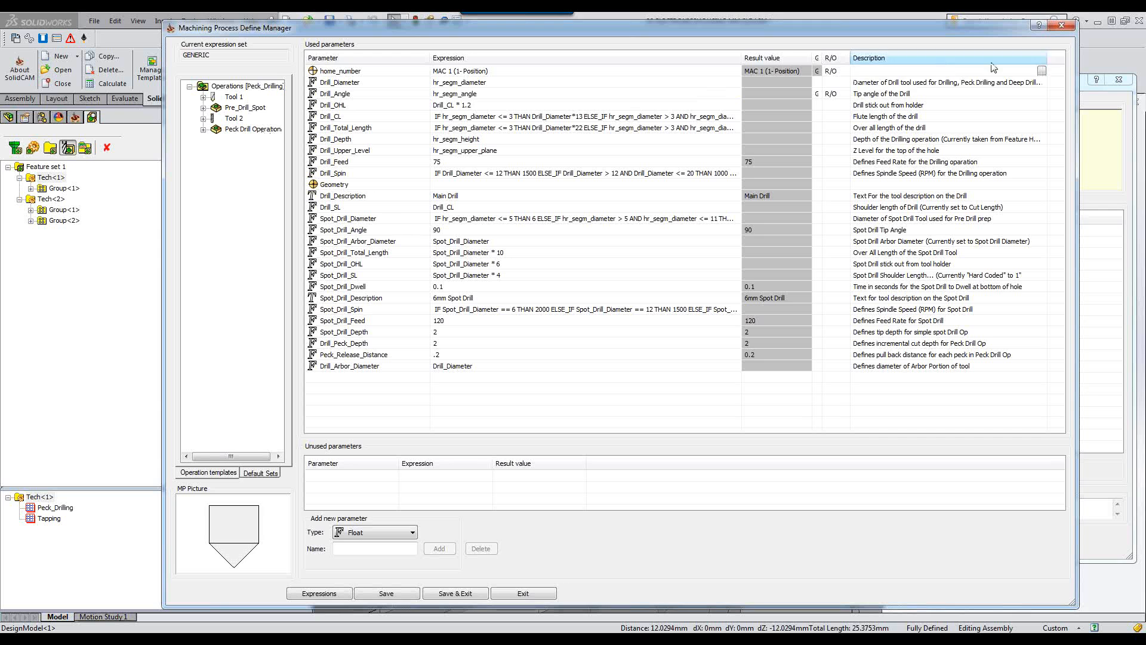
click(1062, 27)
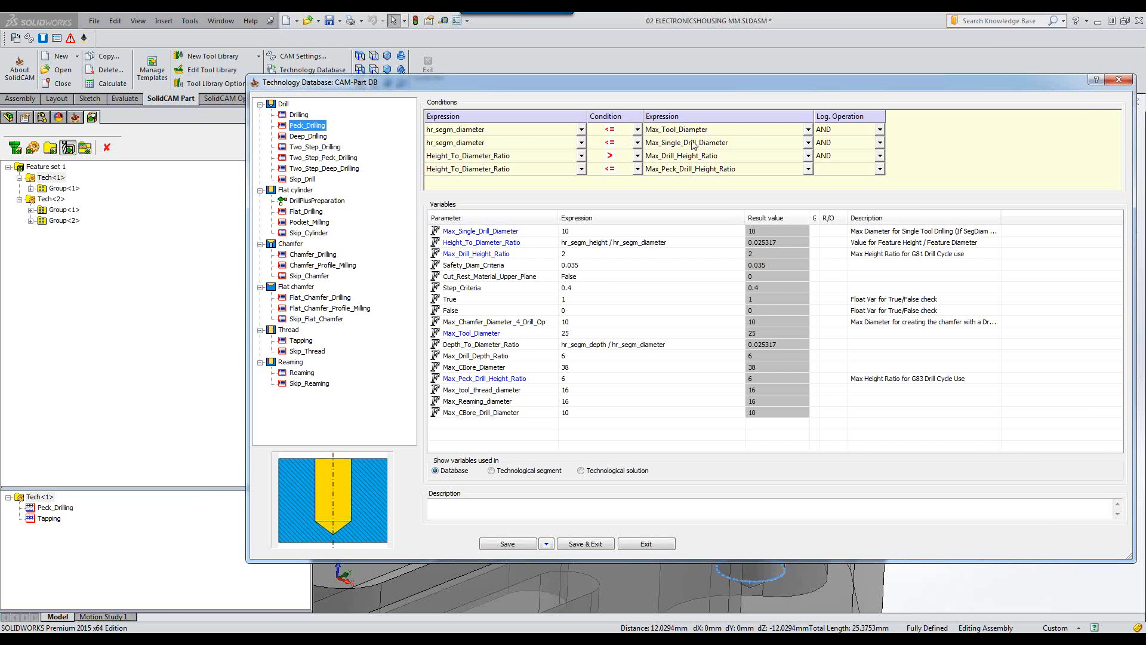
click(570, 230)
click(588, 228)
Select the Tapping strategy, review its thread diameter condition and inspect its machining process definition.
click(298, 344)
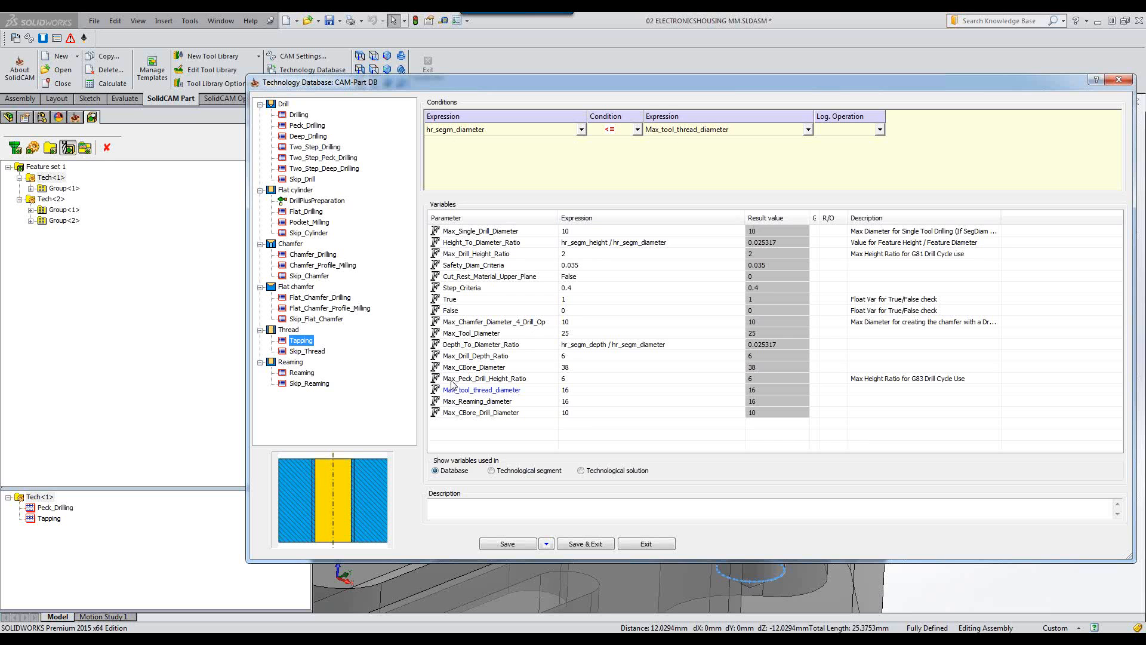
click(571, 389)
right_click(304, 341)
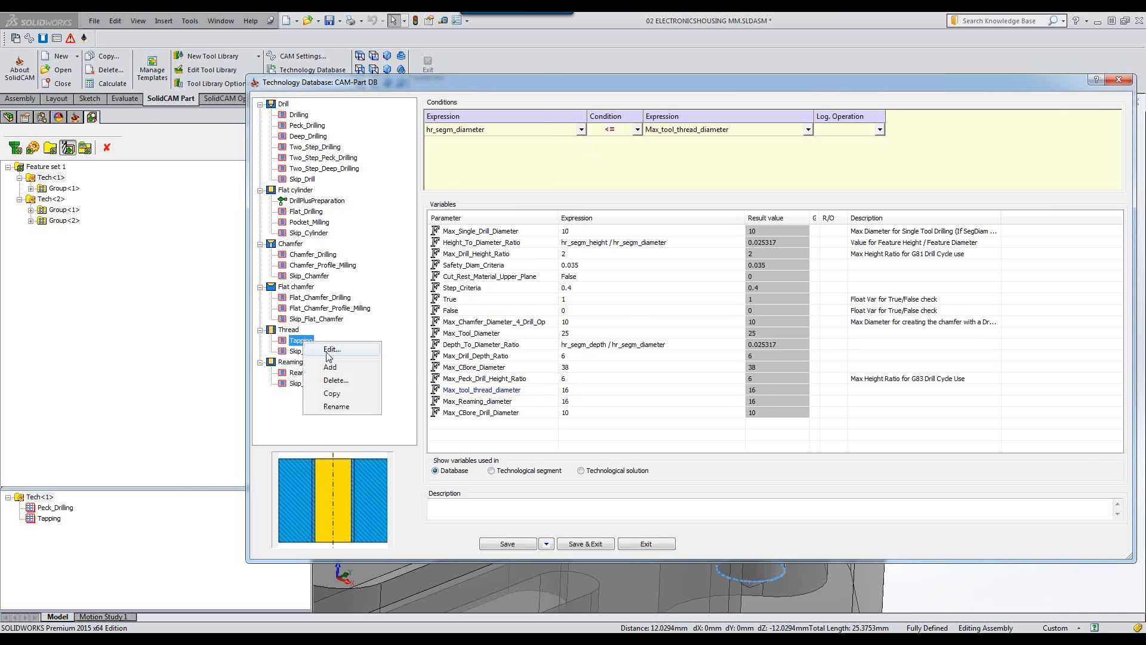
click(330, 350)
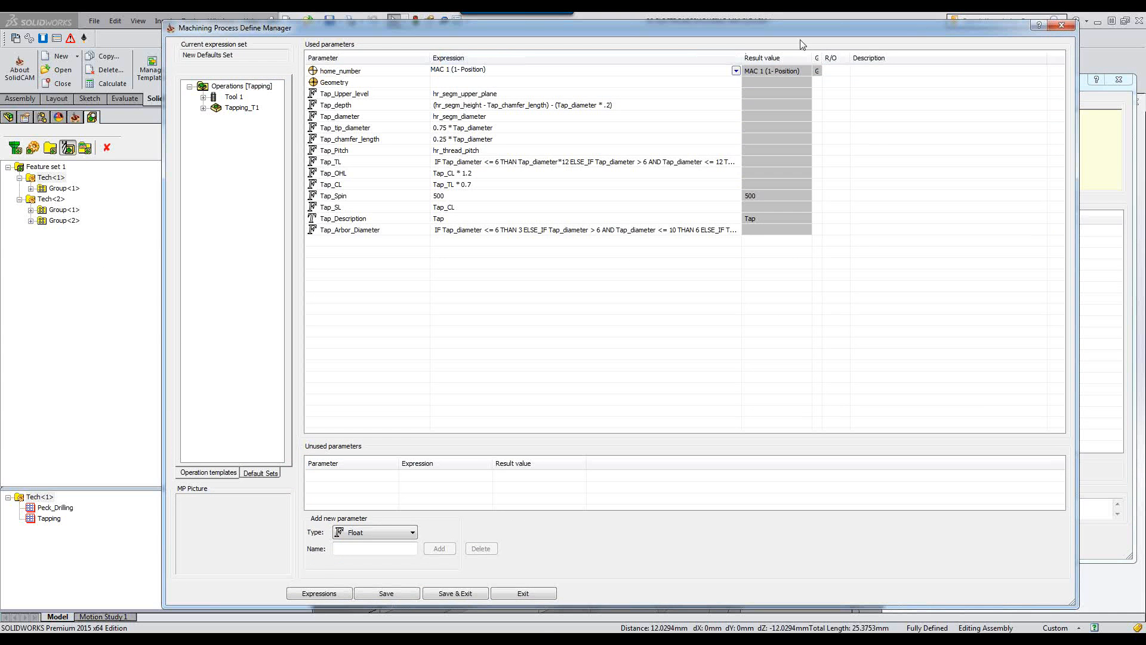
click(1062, 25)
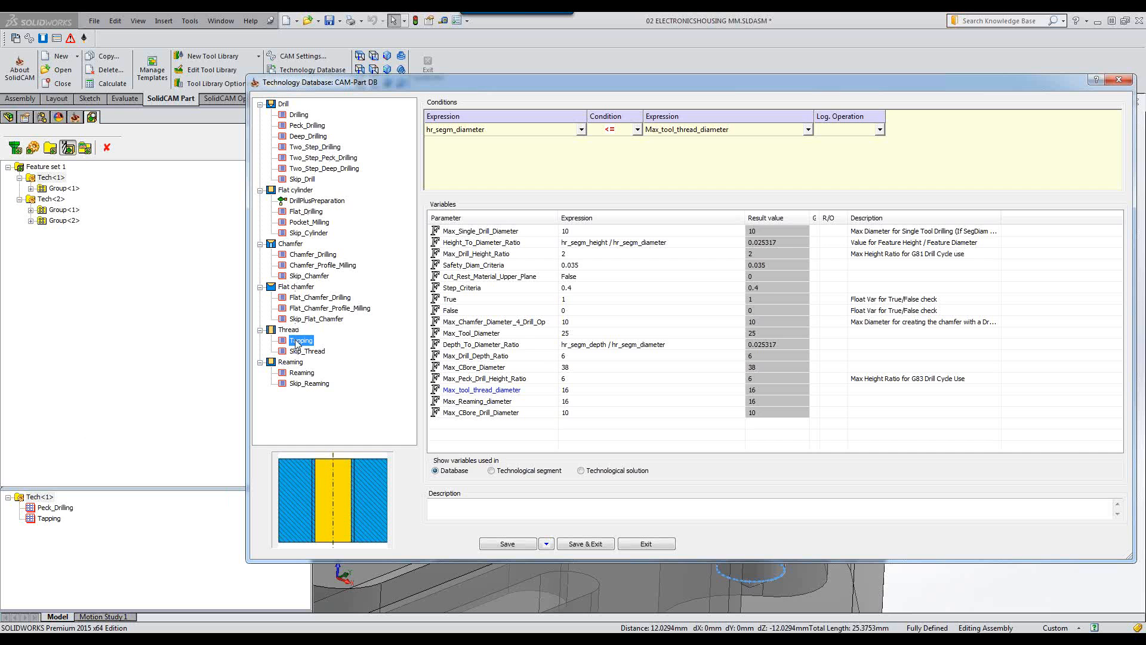
Close the technology database and review the strategies assigned to each group of Tech<1> and Tech<2>.
click(655, 543)
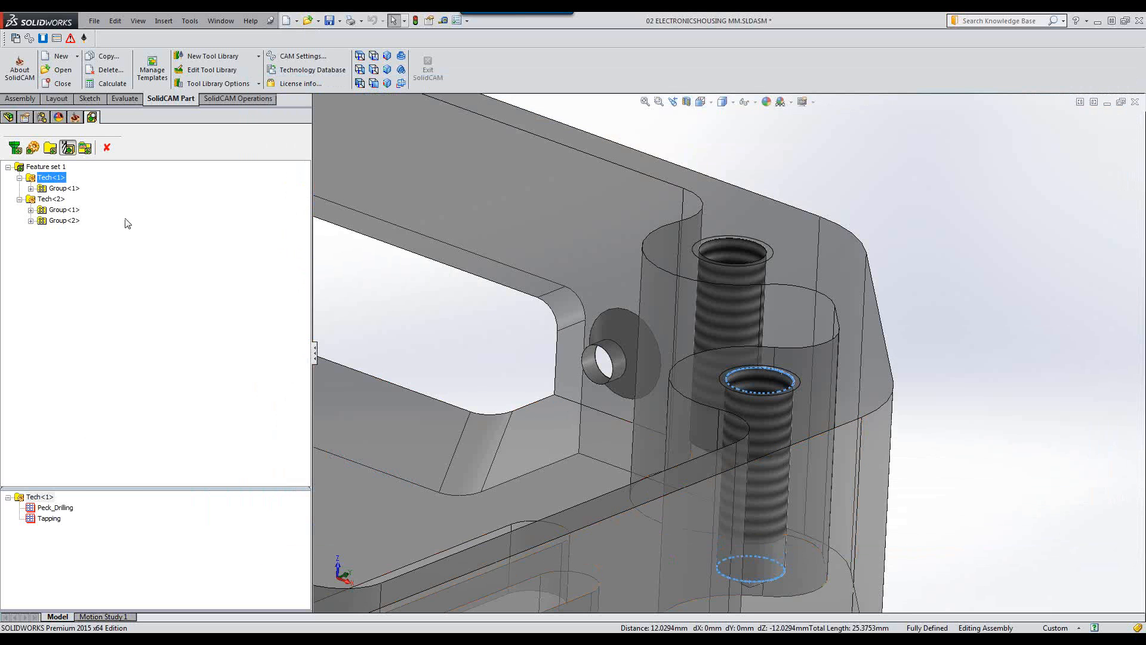
click(64, 188)
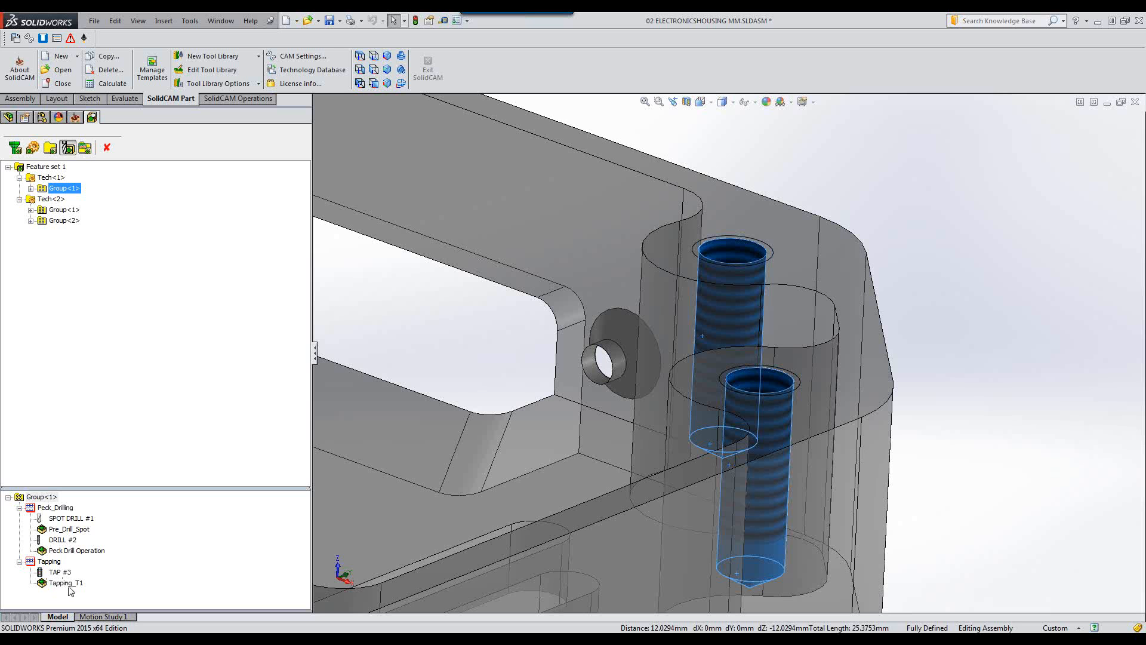
click(51, 199)
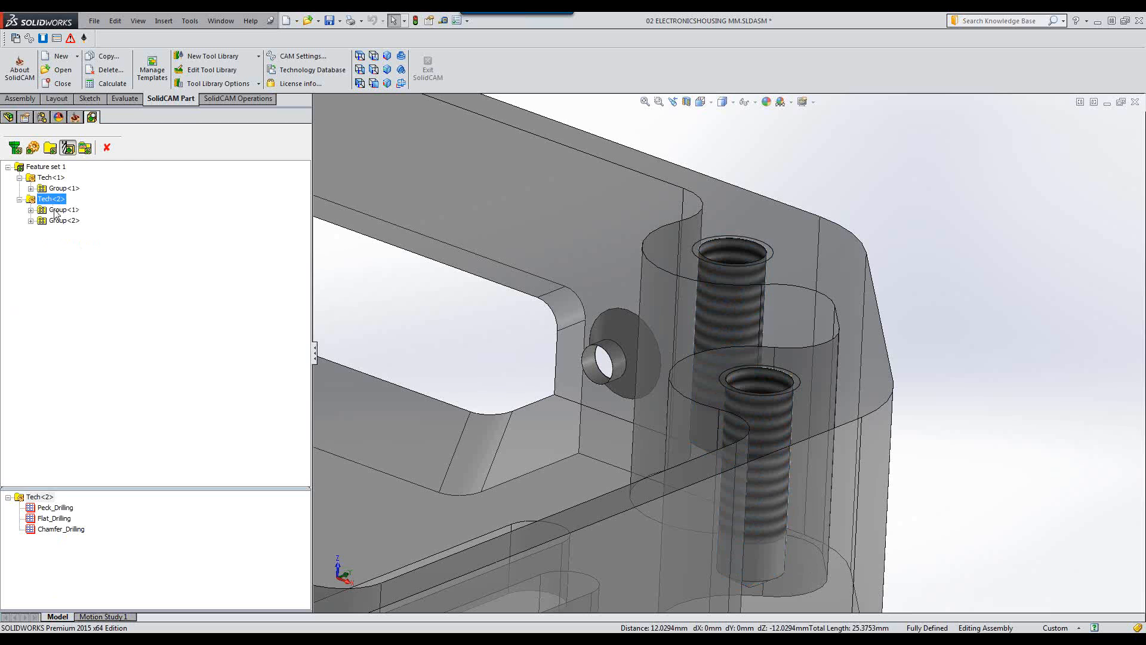
click(60, 211)
click(52, 200)
click(60, 519)
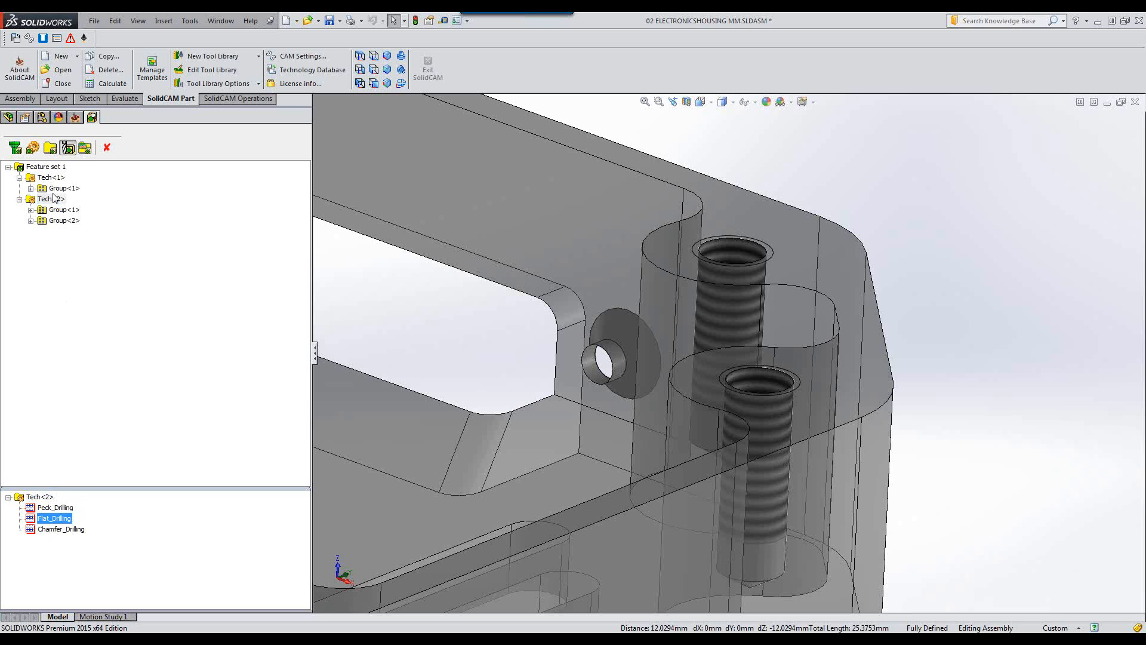
Reopen the technology database, review the Flat_Drilling and Pocket_Milling conditions, and close it.
click(19, 40)
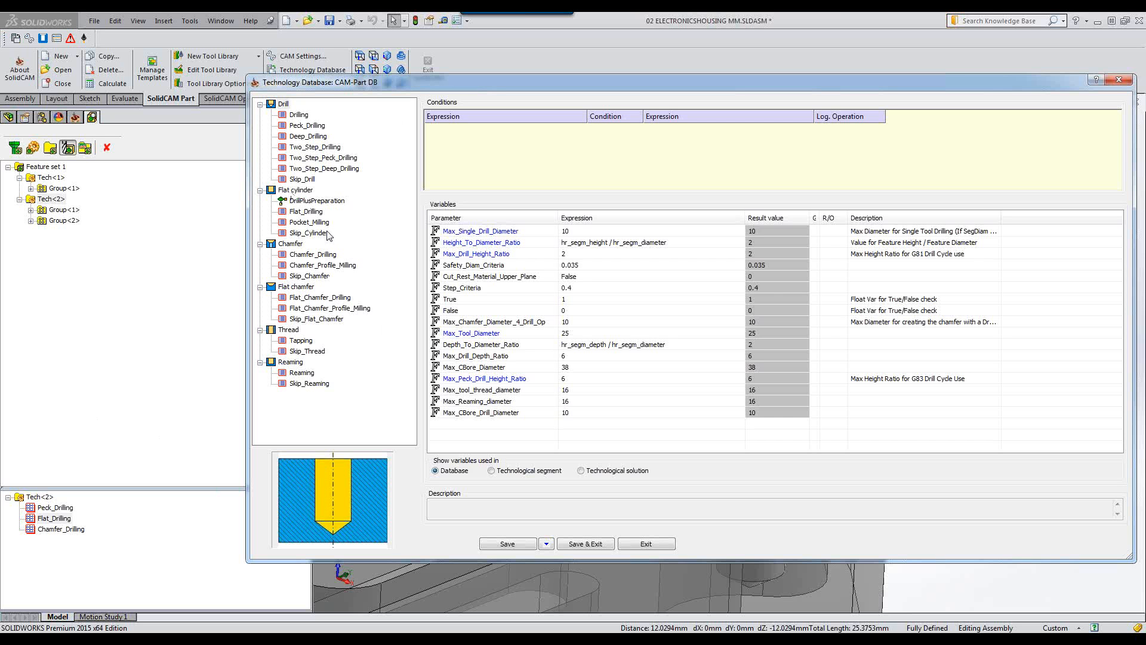
click(310, 213)
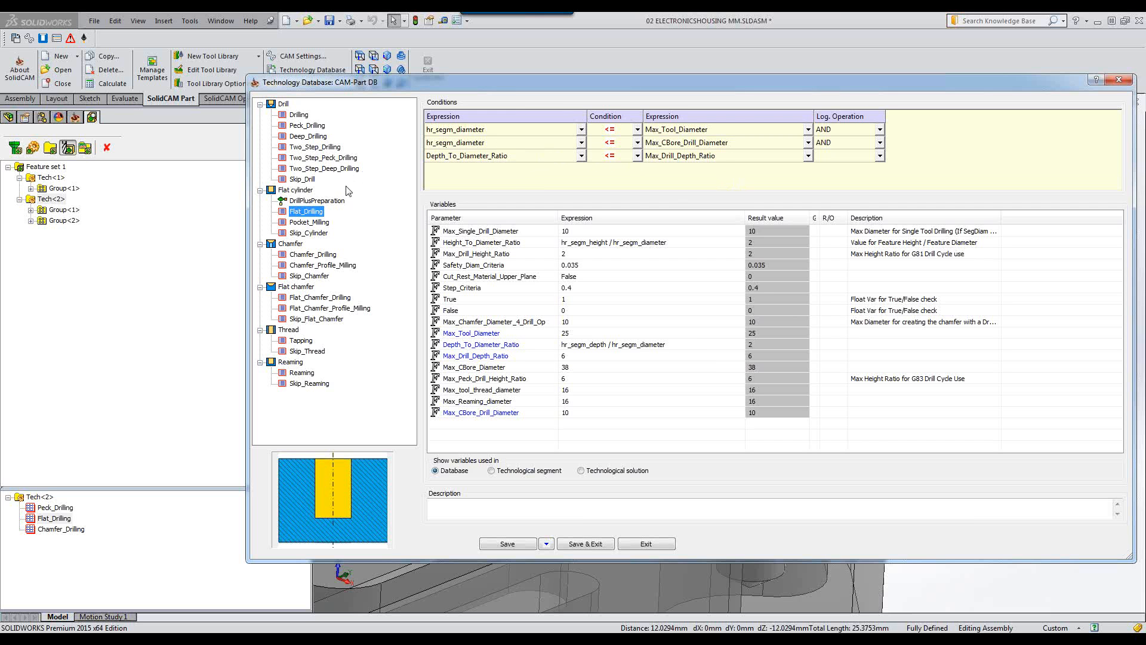
click(305, 225)
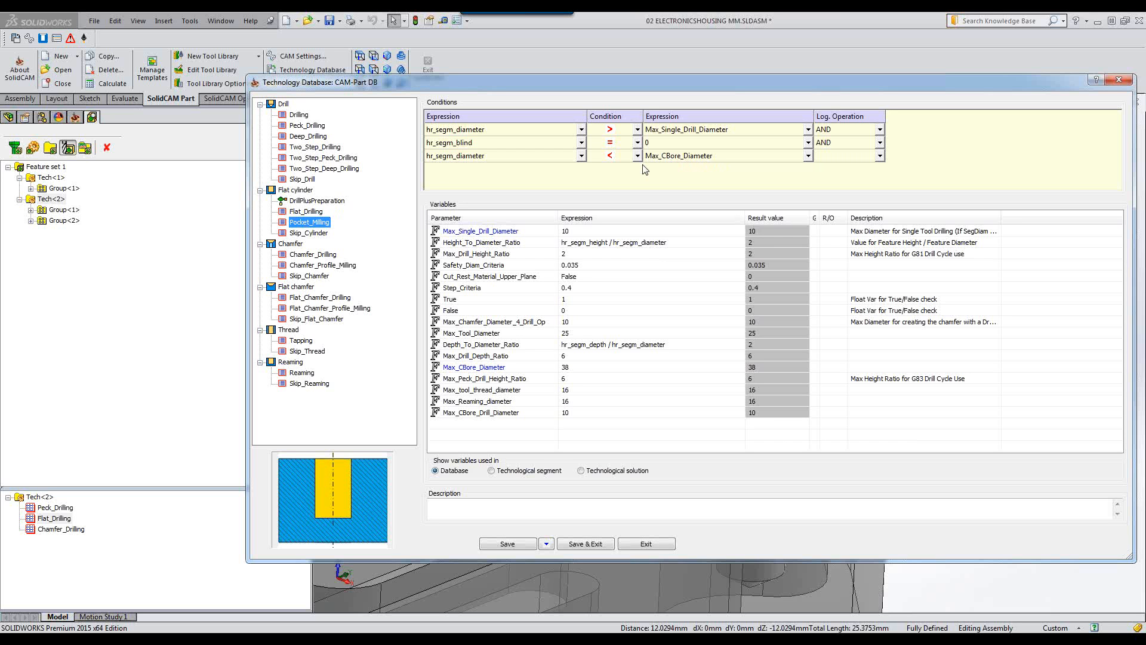
click(637, 544)
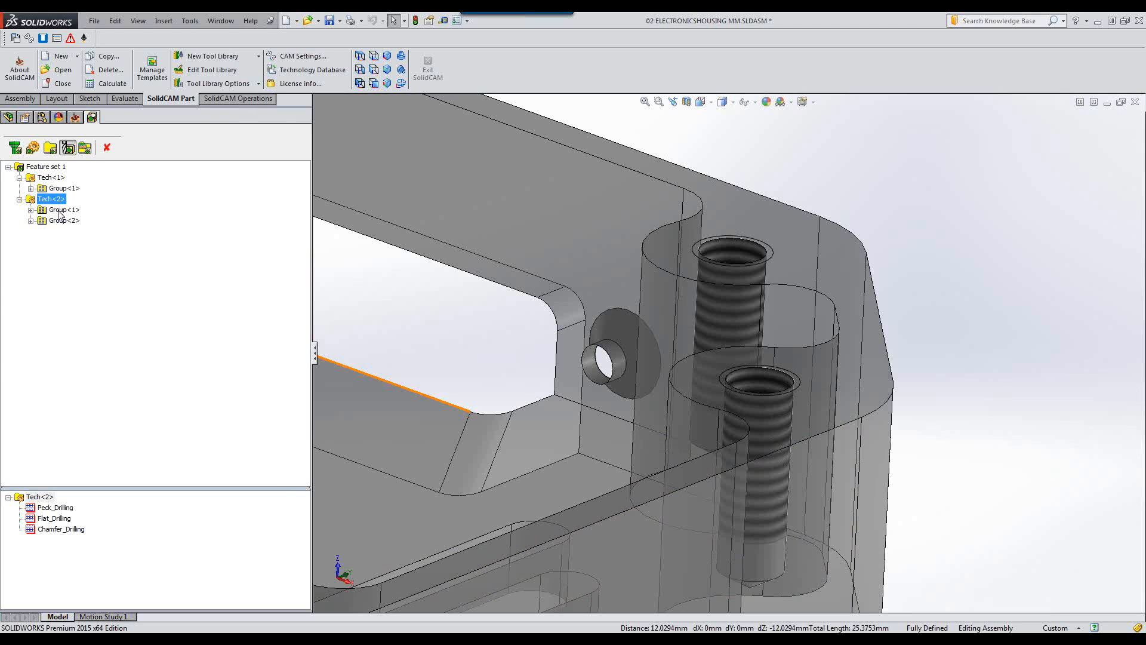
Inspect the groups of Tech<2> and the holes each one highlights on the model.
click(60, 210)
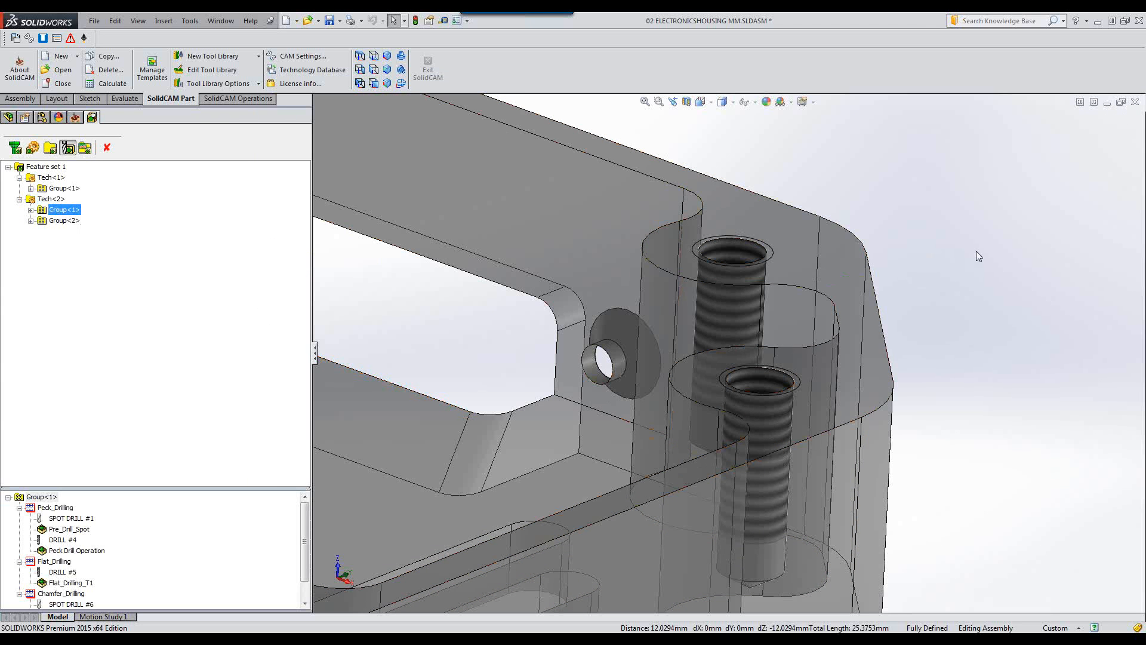
scroll(968, 256, up, 5)
scroll(712, 339, up, 4)
scroll(528, 378, down, 2)
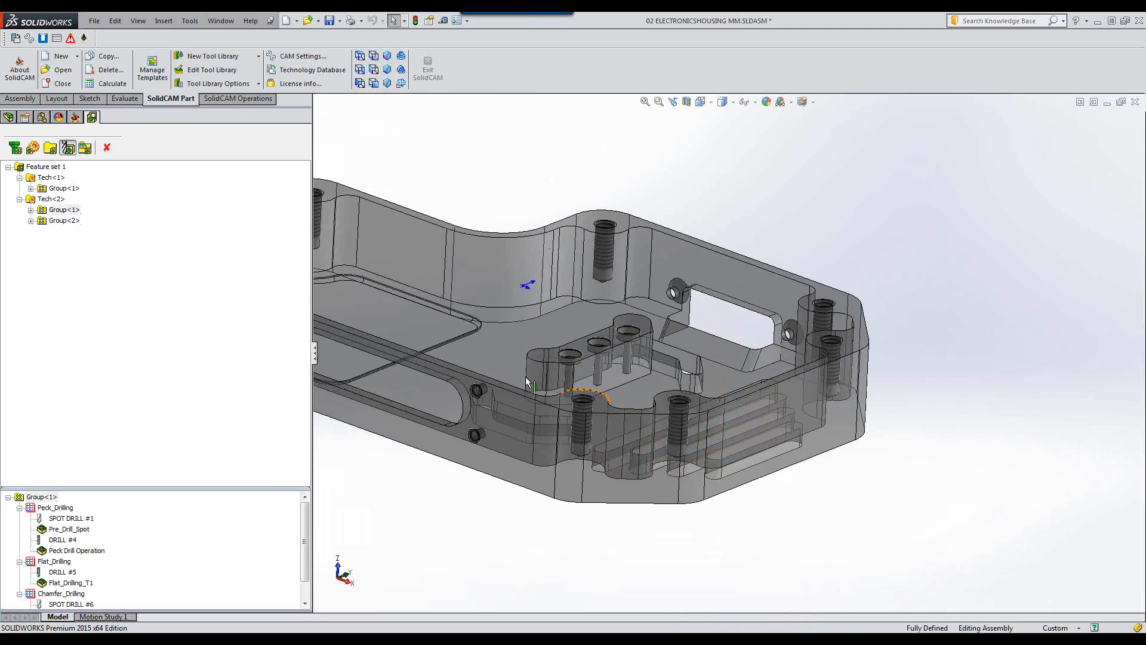
click(64, 213)
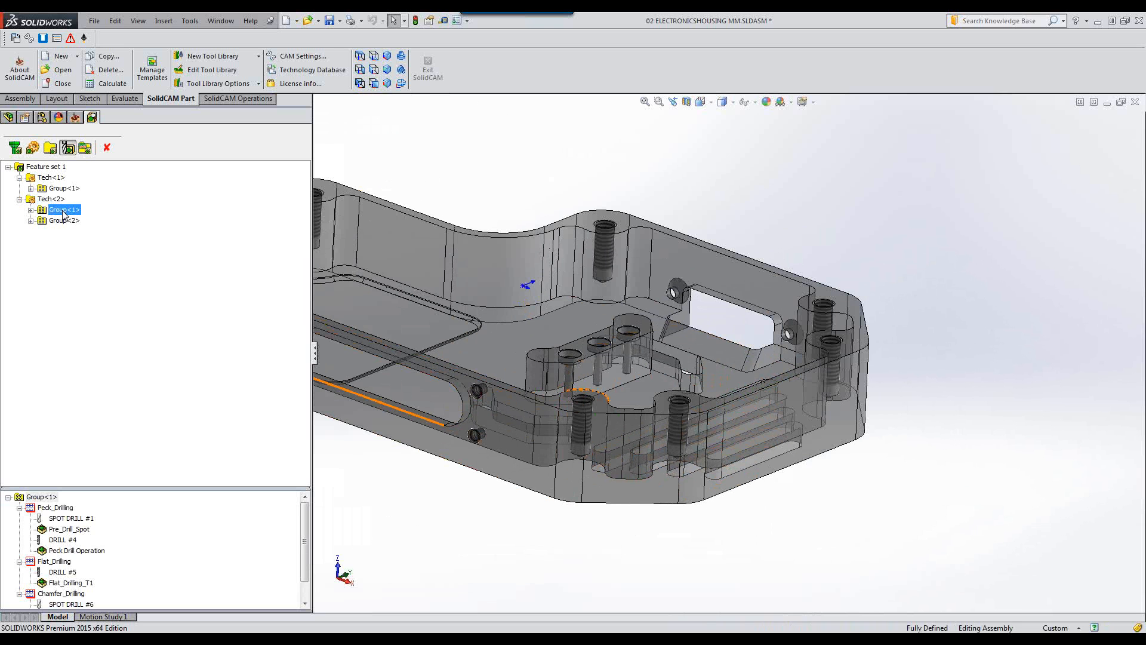
click(59, 221)
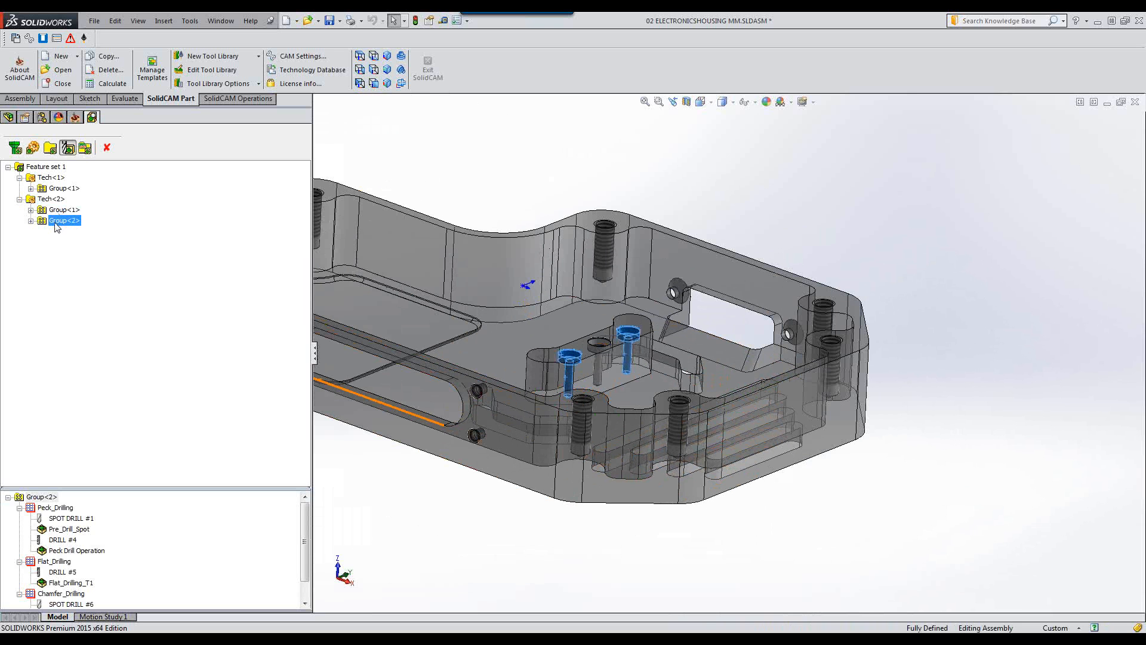
click(60, 211)
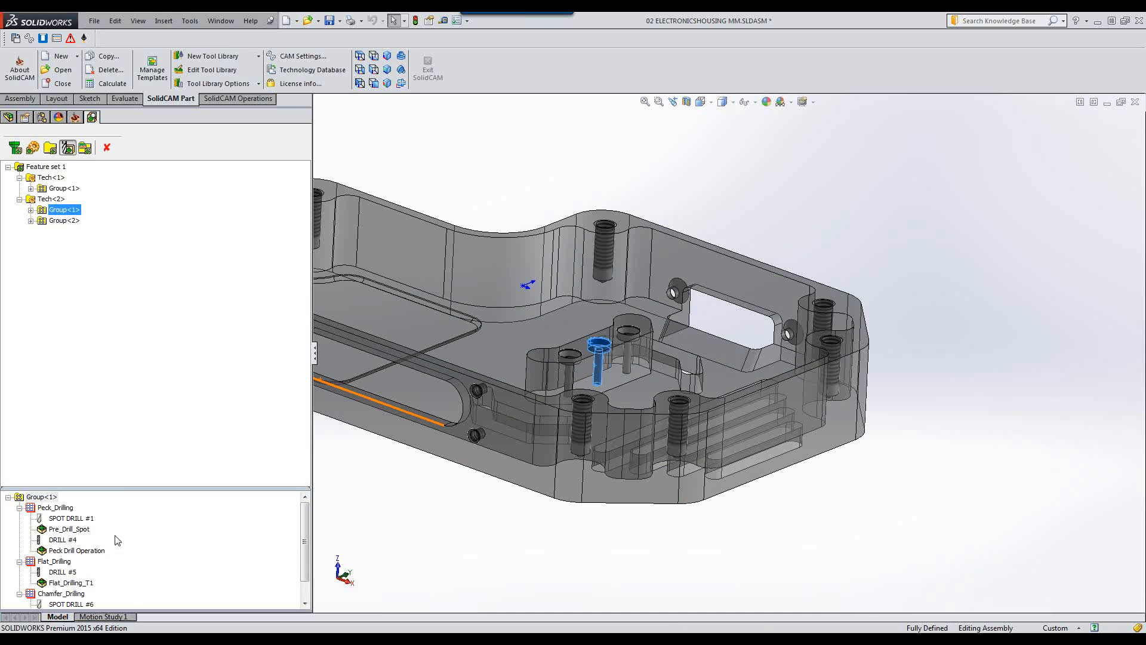
Show the generated operations for Feature set 1 and inspect the operations of each hole group.
click(84, 149)
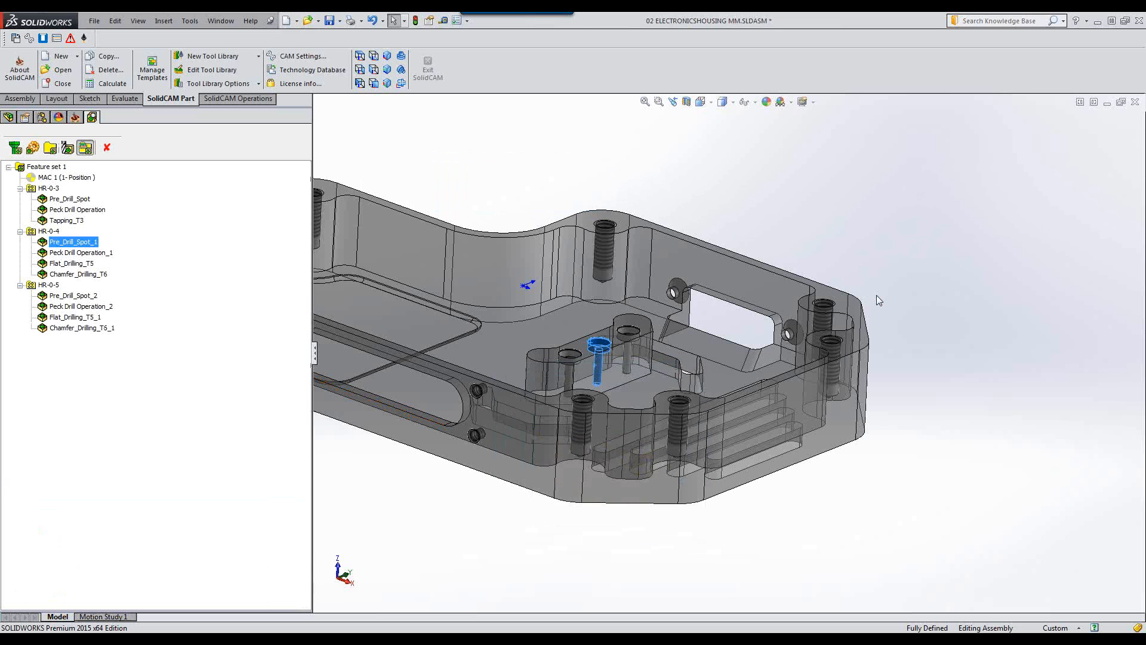
click(72, 200)
click(70, 211)
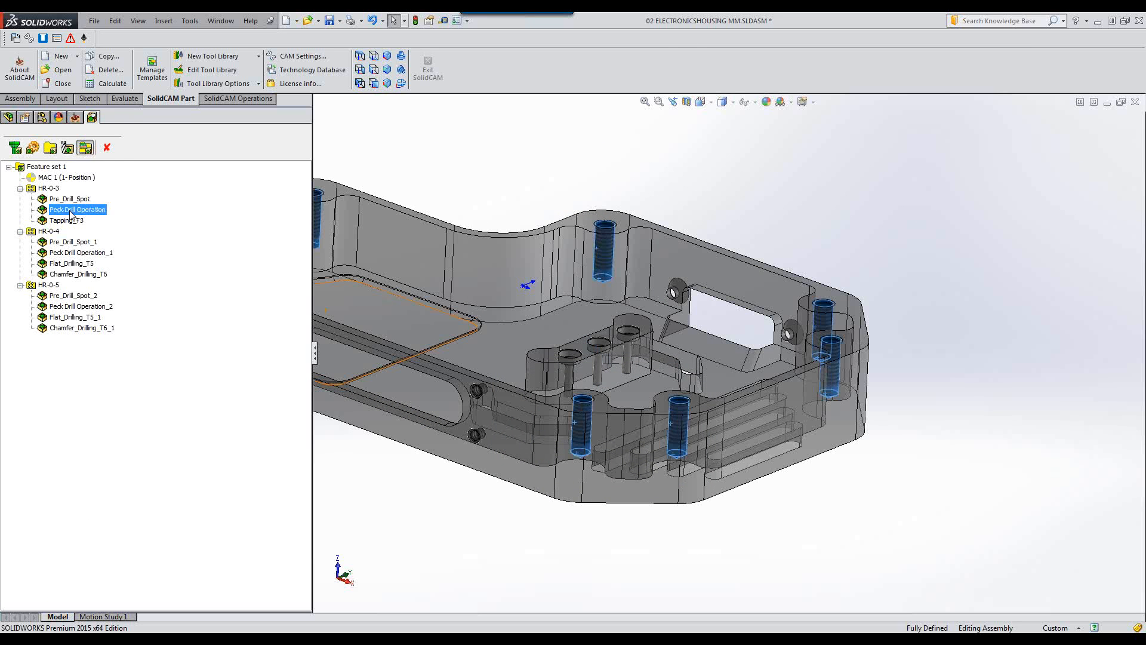
click(64, 243)
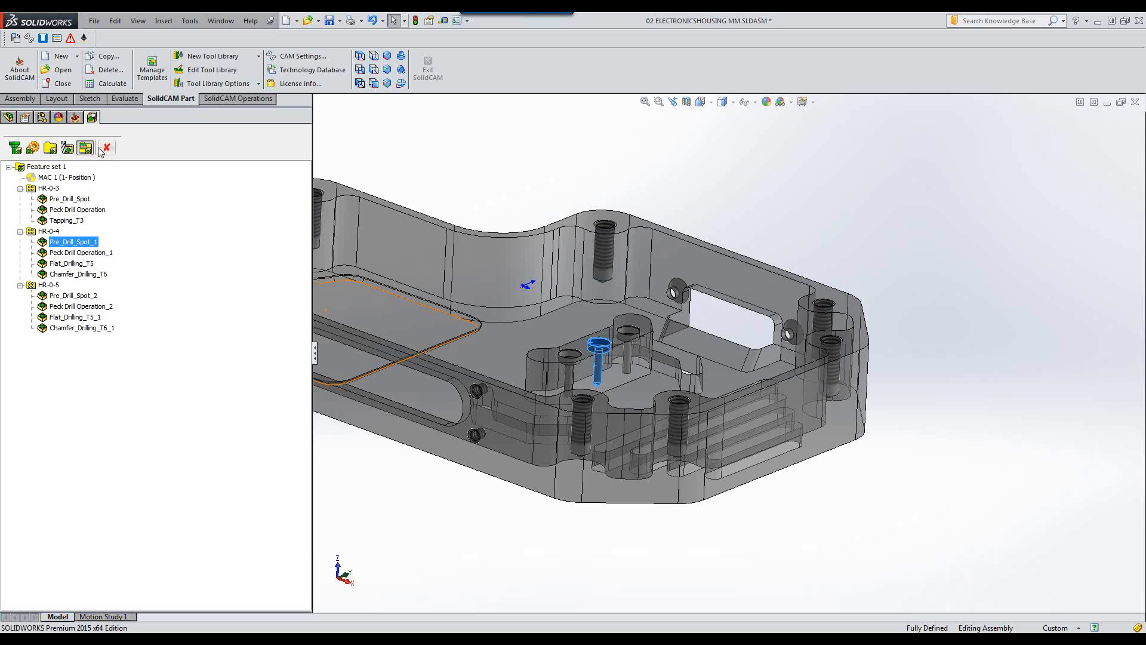
Set Feature set 2 as current and review its technology and generated operations.
click(51, 149)
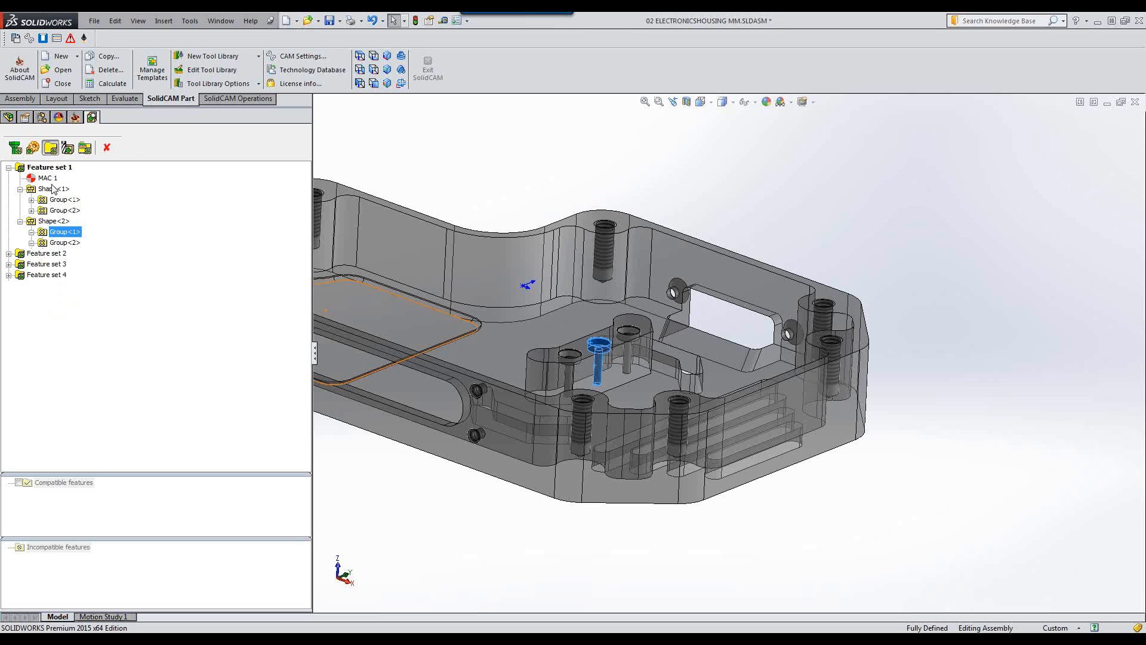
right_click(52, 258)
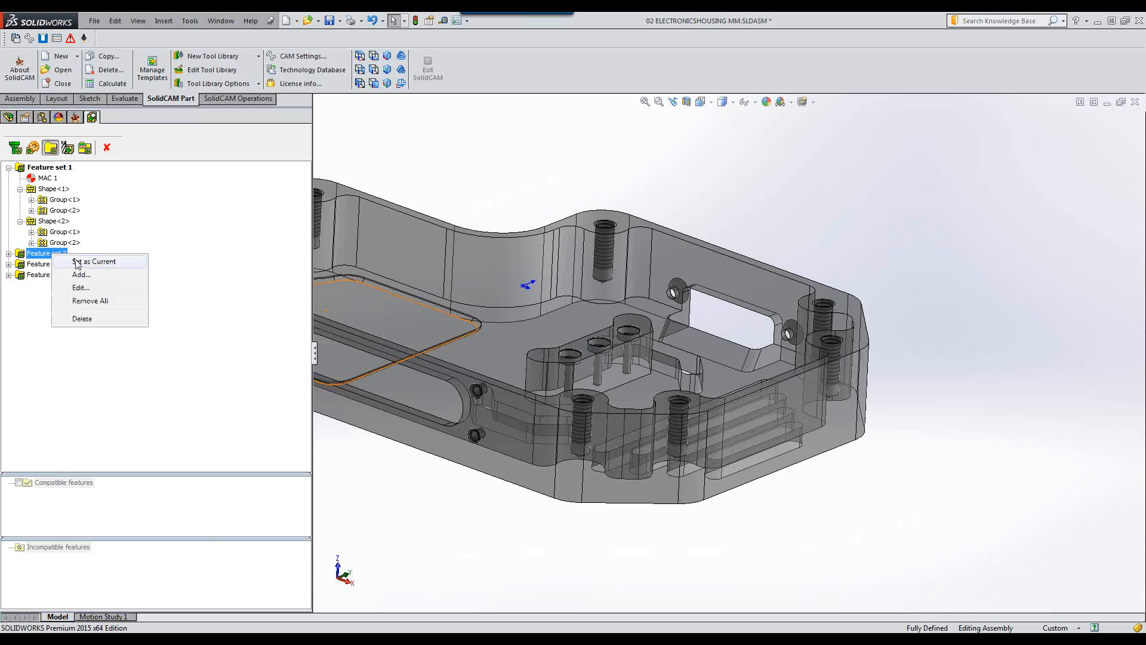
click(77, 263)
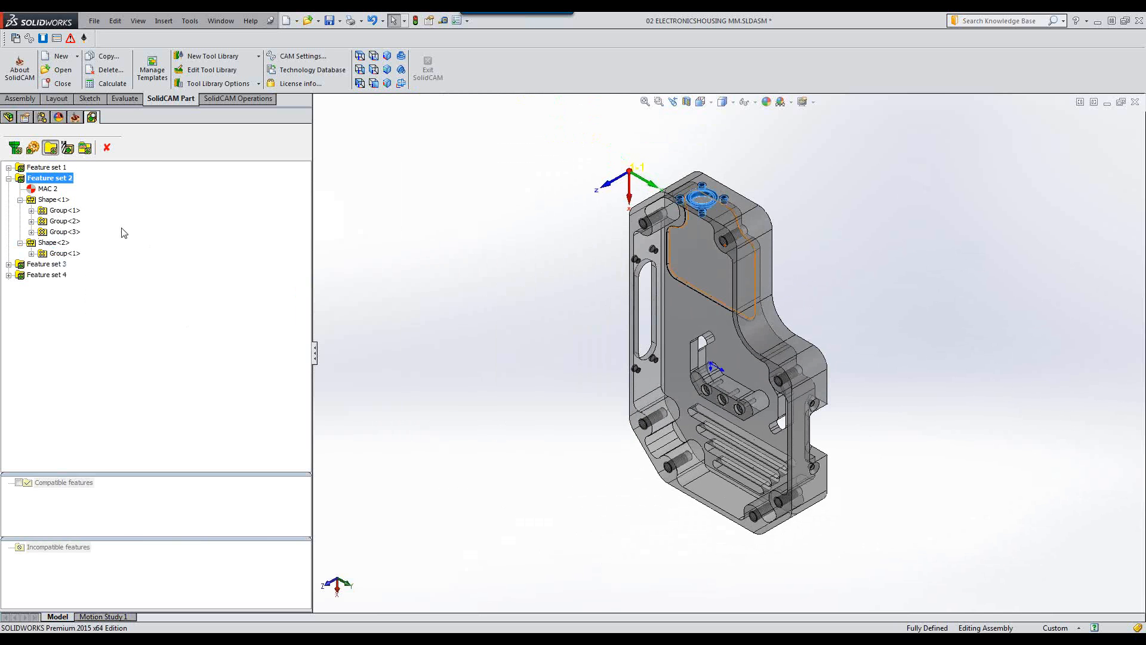
click(68, 151)
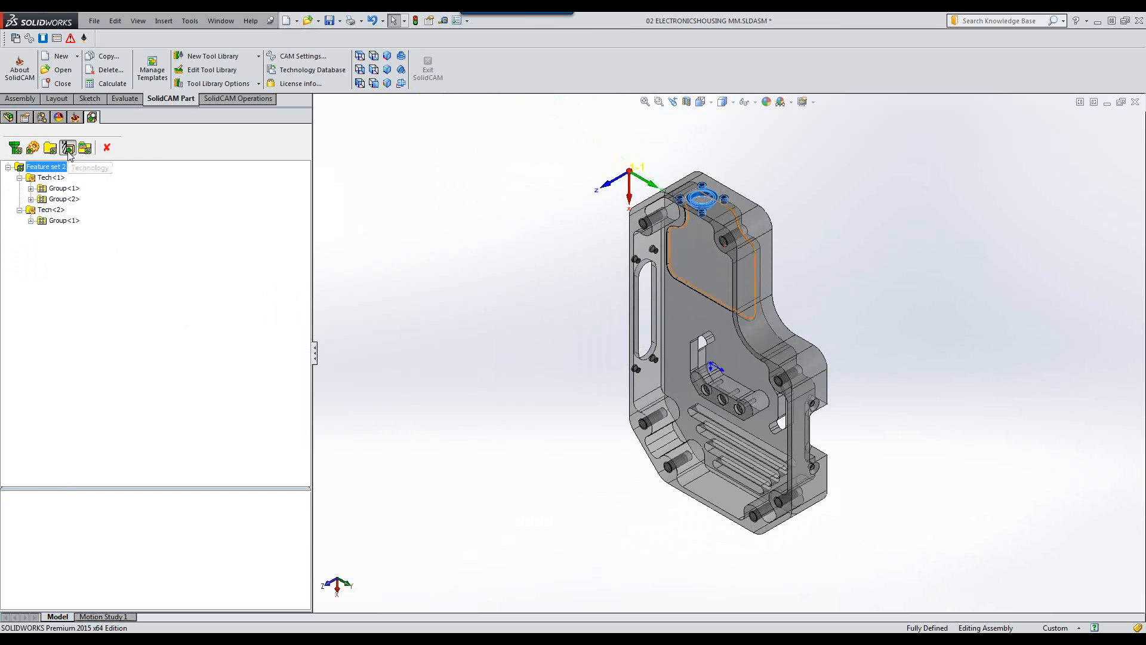
click(85, 148)
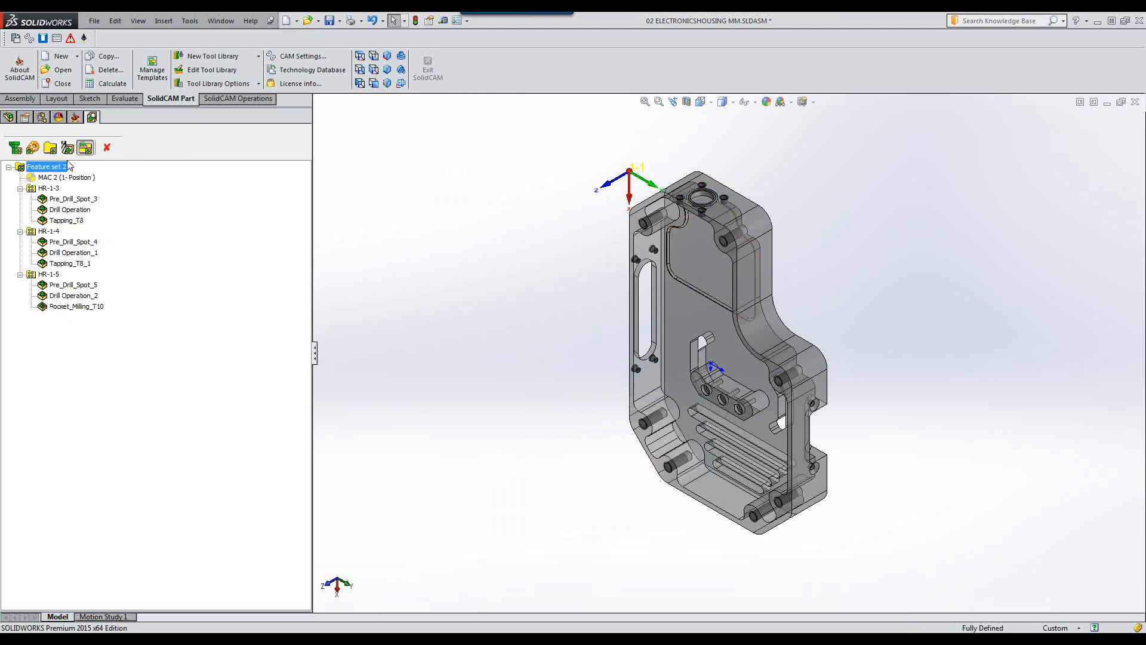
Set Feature set 3 as current and review its technology and generated operations.
click(50, 149)
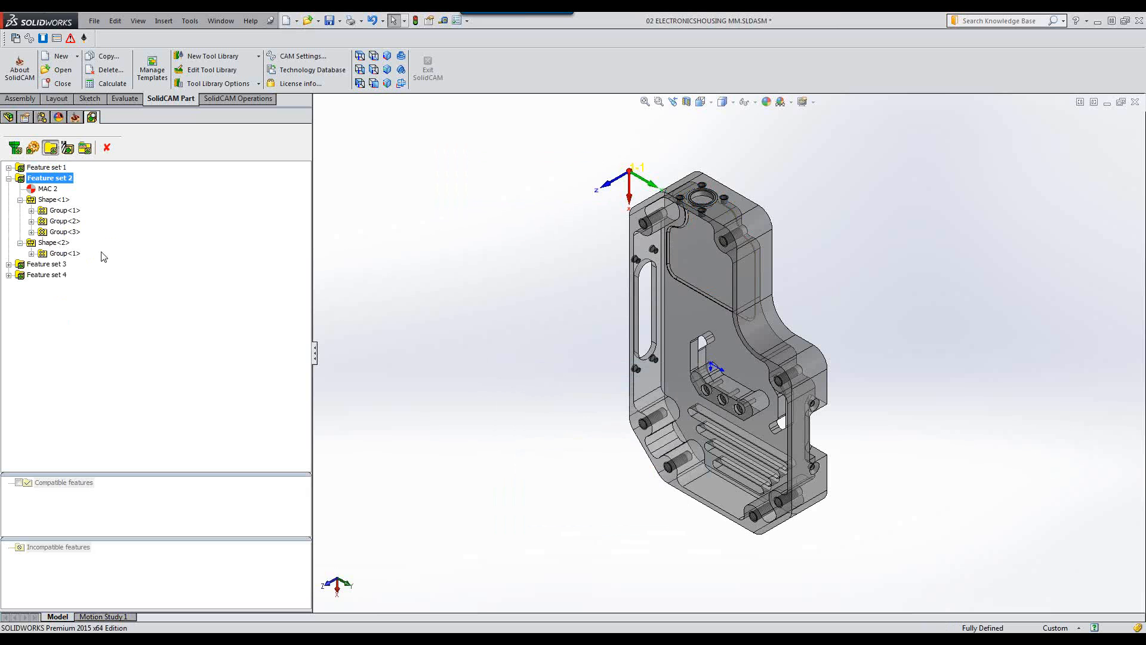
right_click(45, 265)
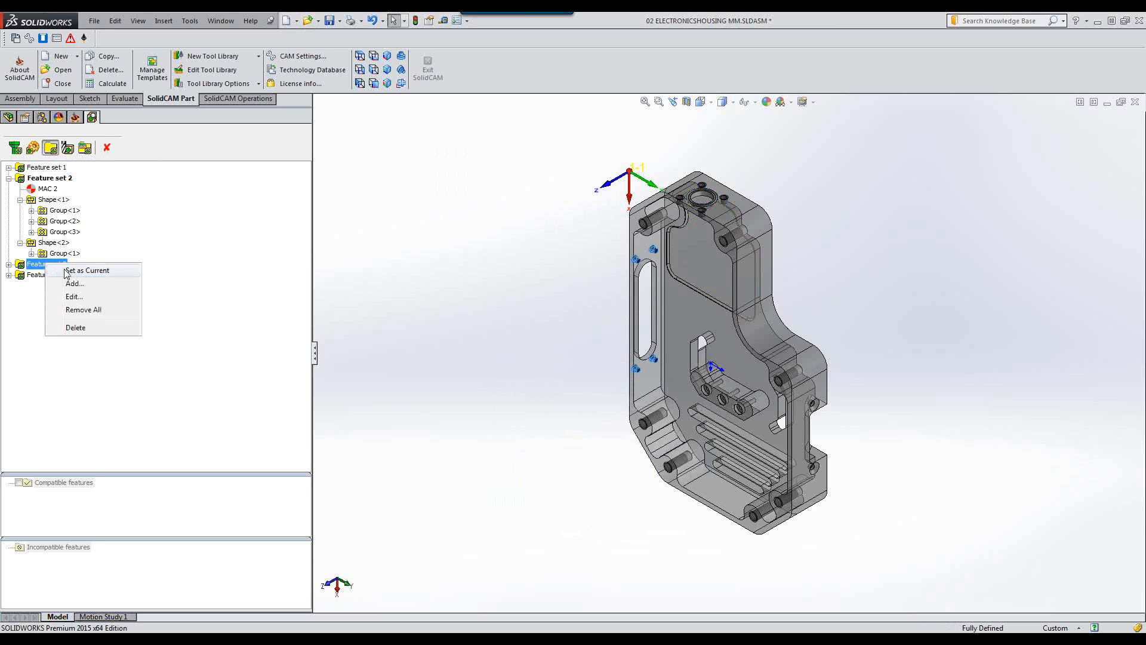
click(67, 272)
click(68, 148)
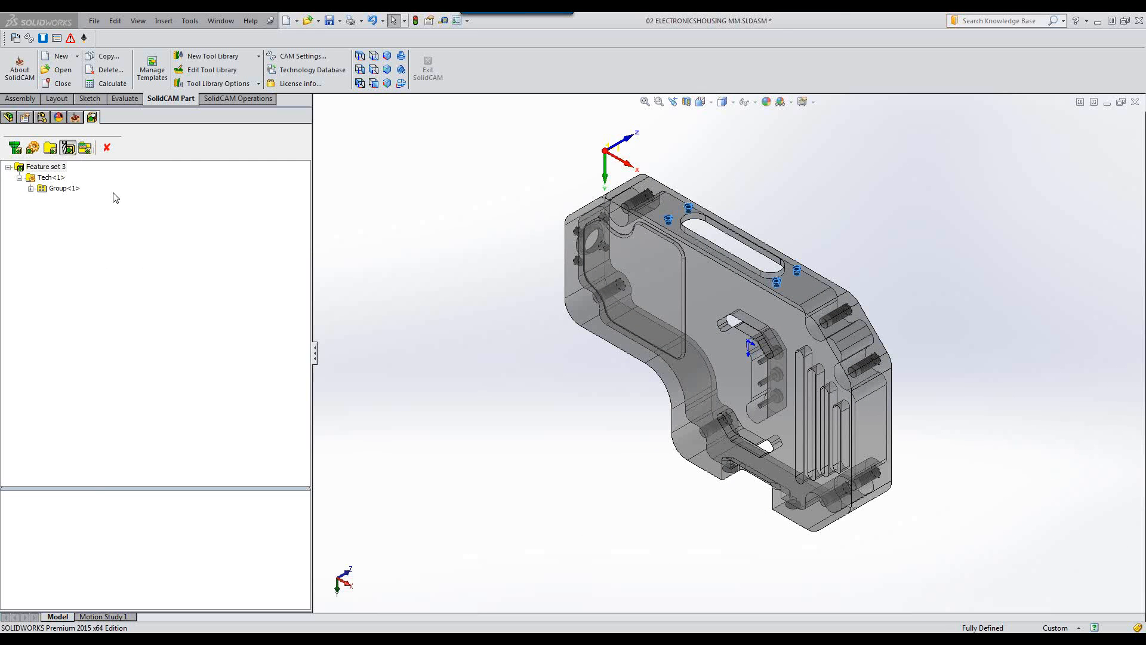
click(85, 147)
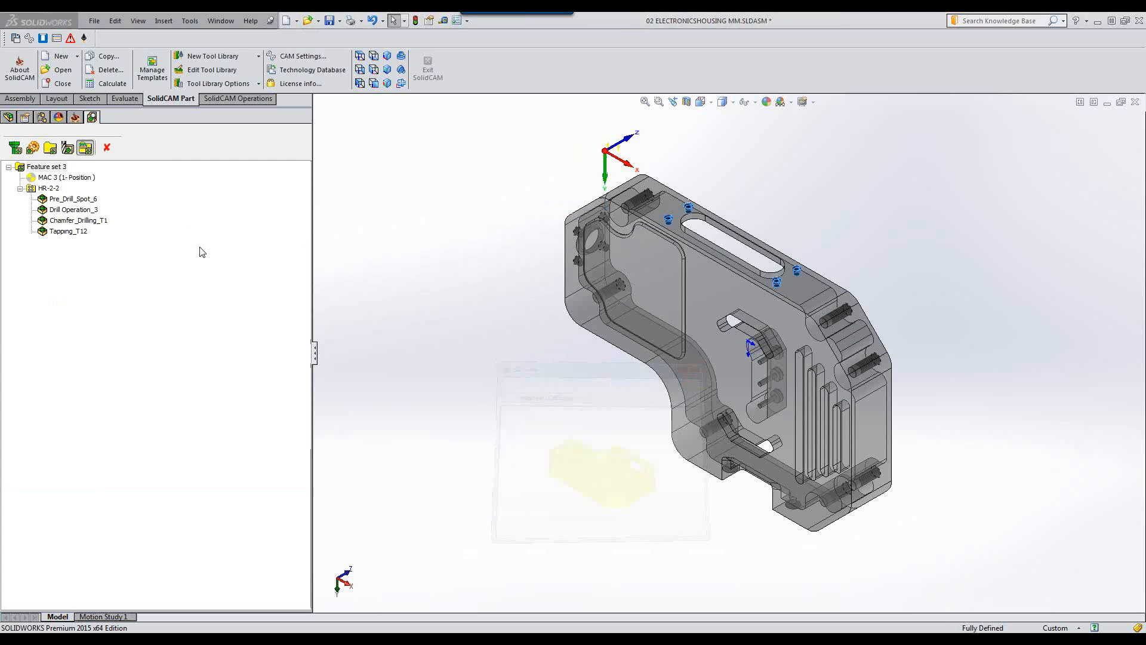
Set Feature set 4 as current and review its technology and generated operations.
click(50, 148)
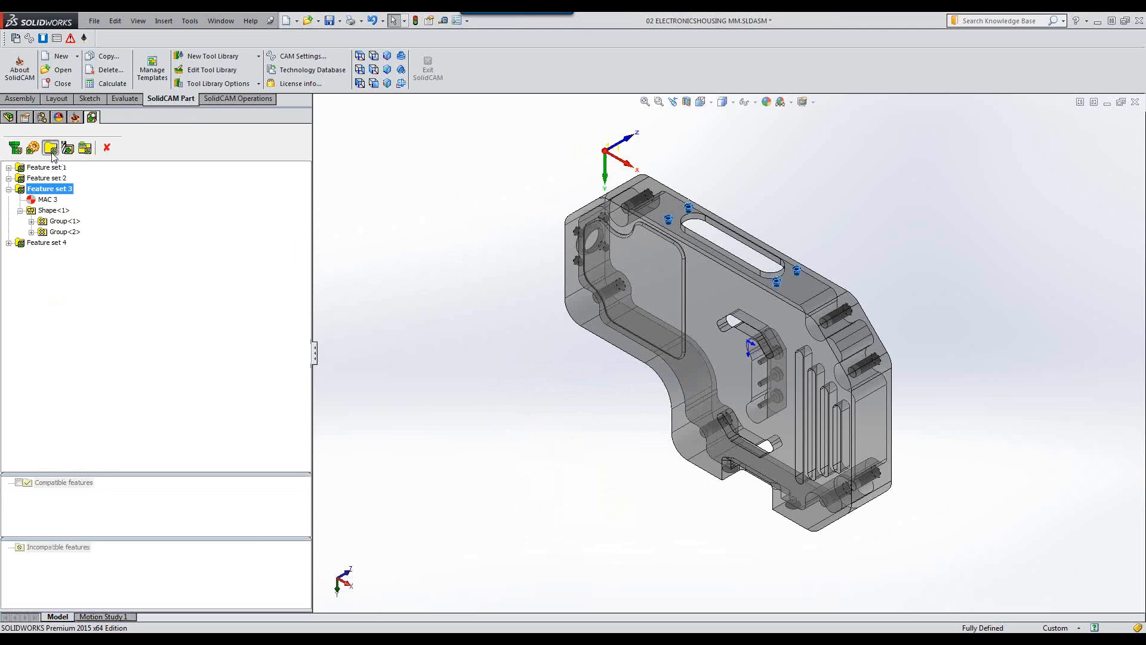
right_click(52, 244)
click(77, 253)
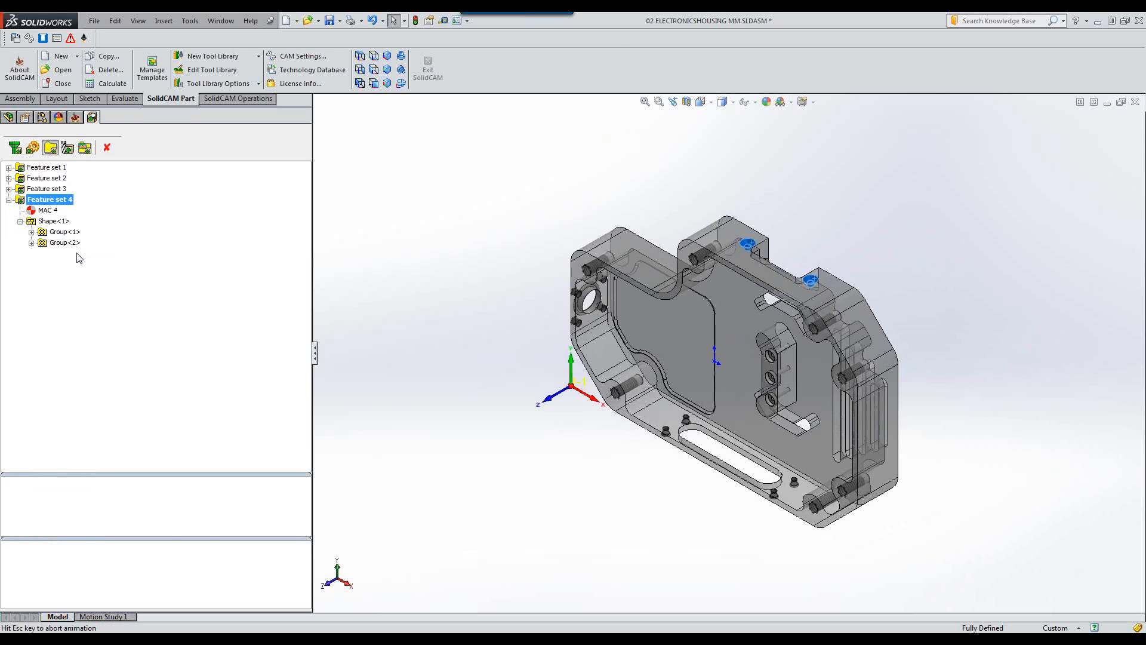
click(67, 148)
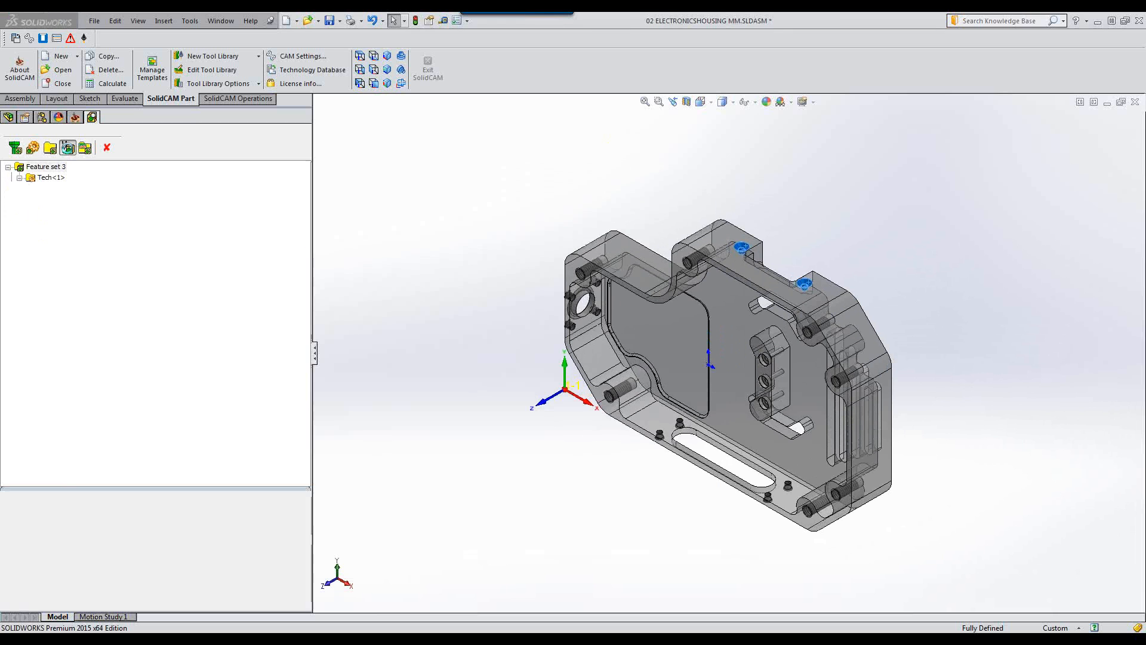
click(87, 149)
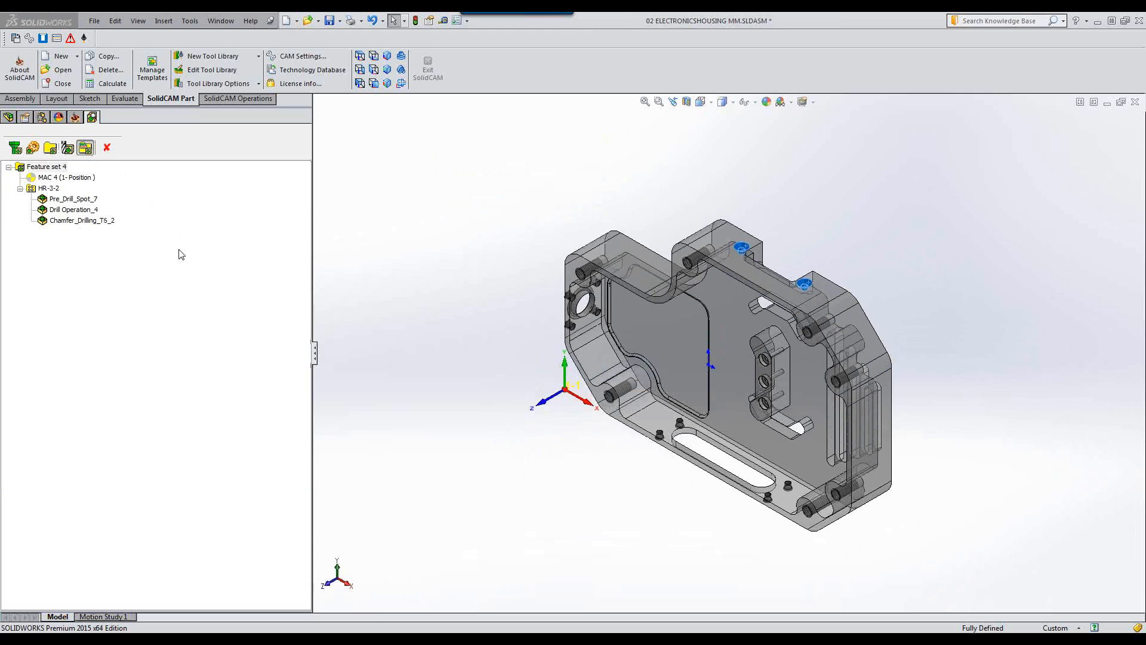
Exit hole recognition, then open the first Pre_Drill_Spot operation and review its tool, levels and technology settings.
click(108, 148)
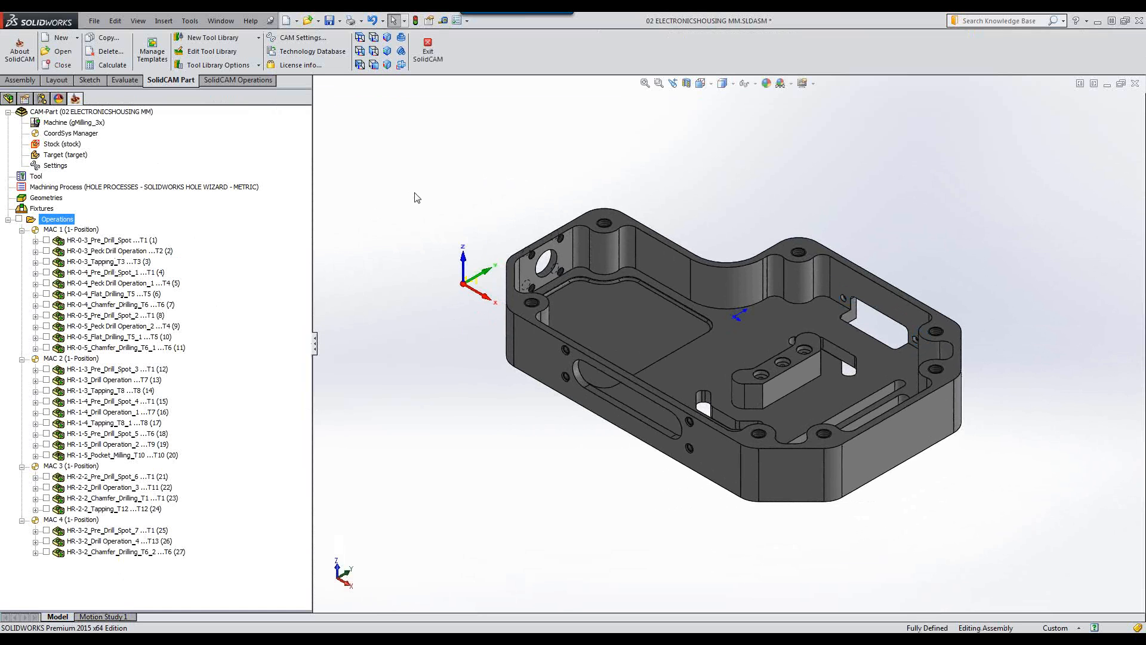
right_click(106, 241)
click(285, 183)
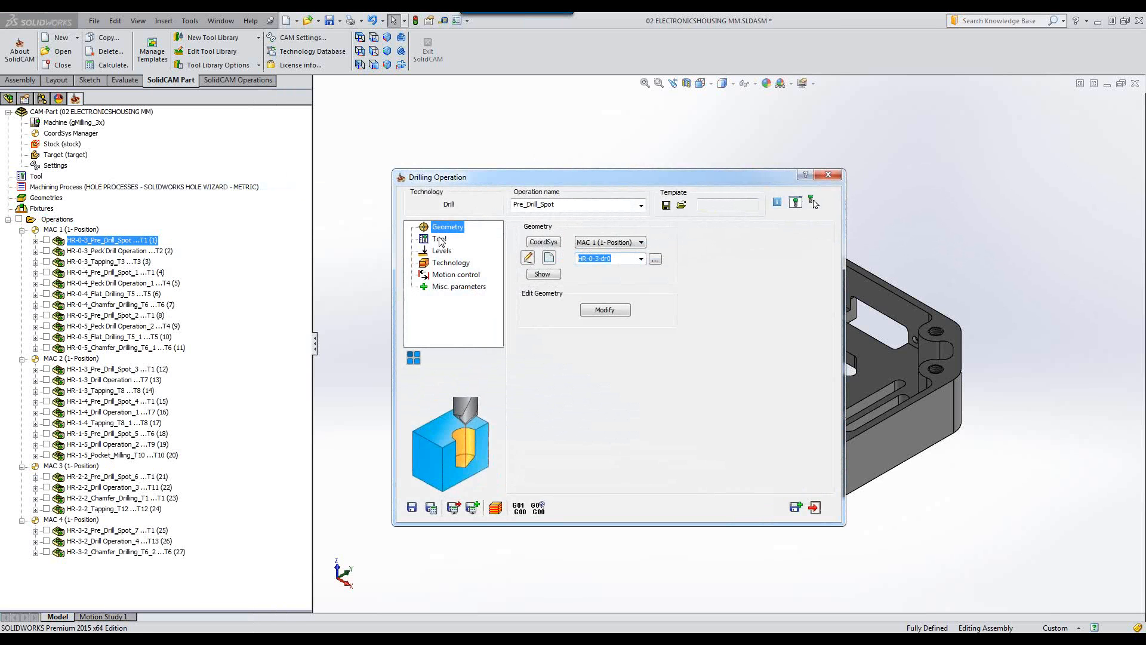
click(440, 239)
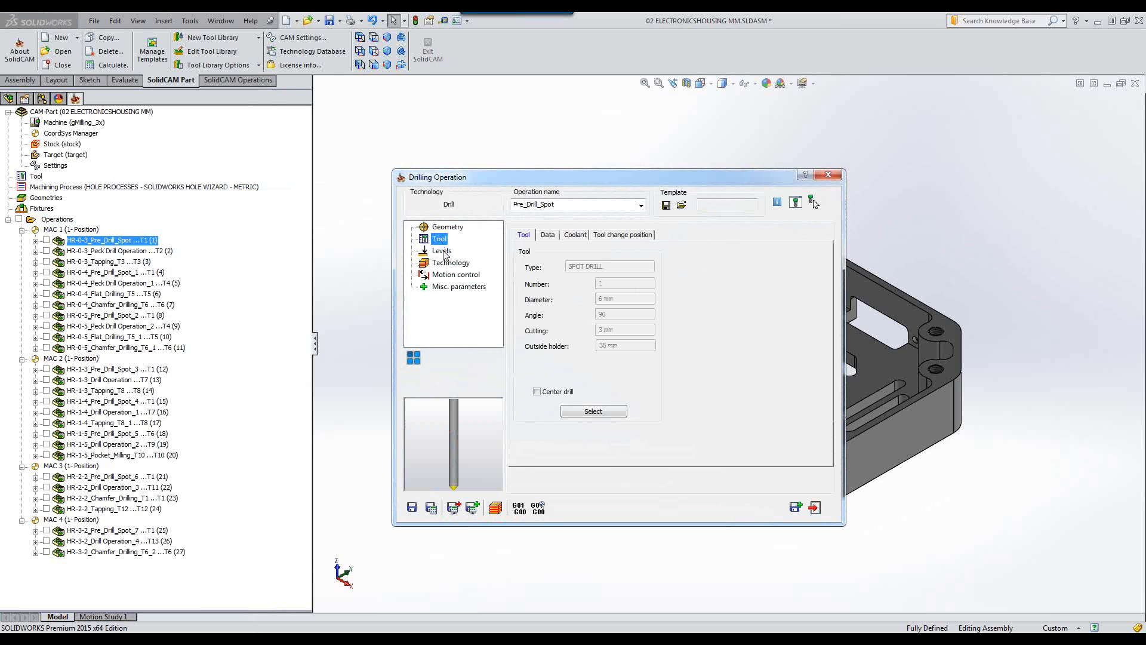
click(442, 250)
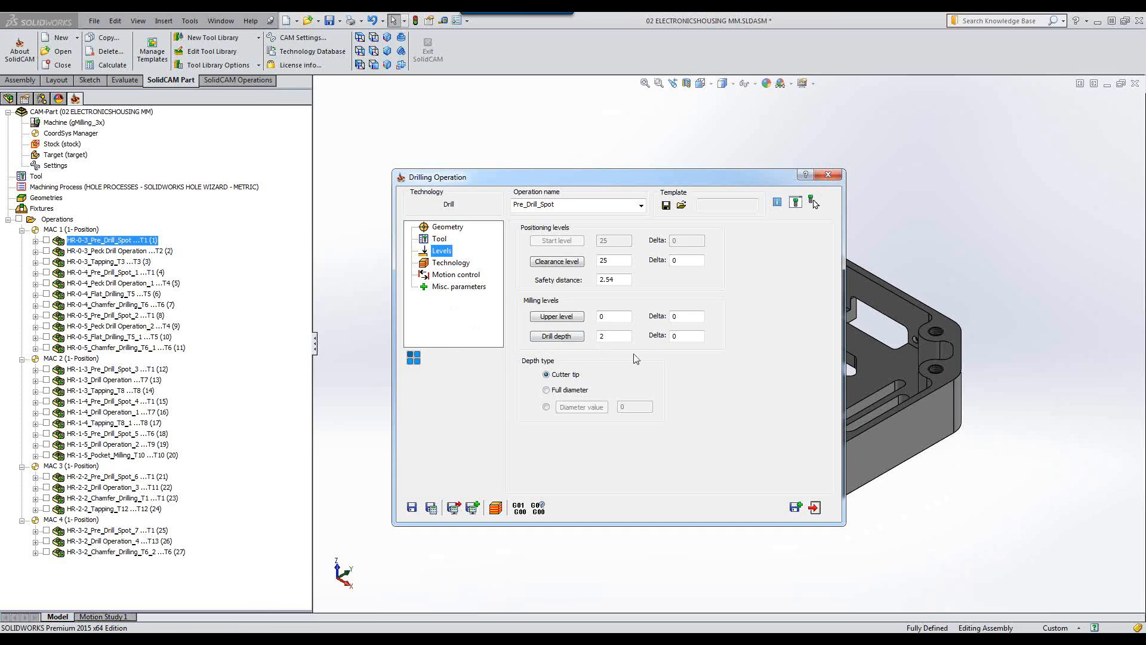
click(443, 266)
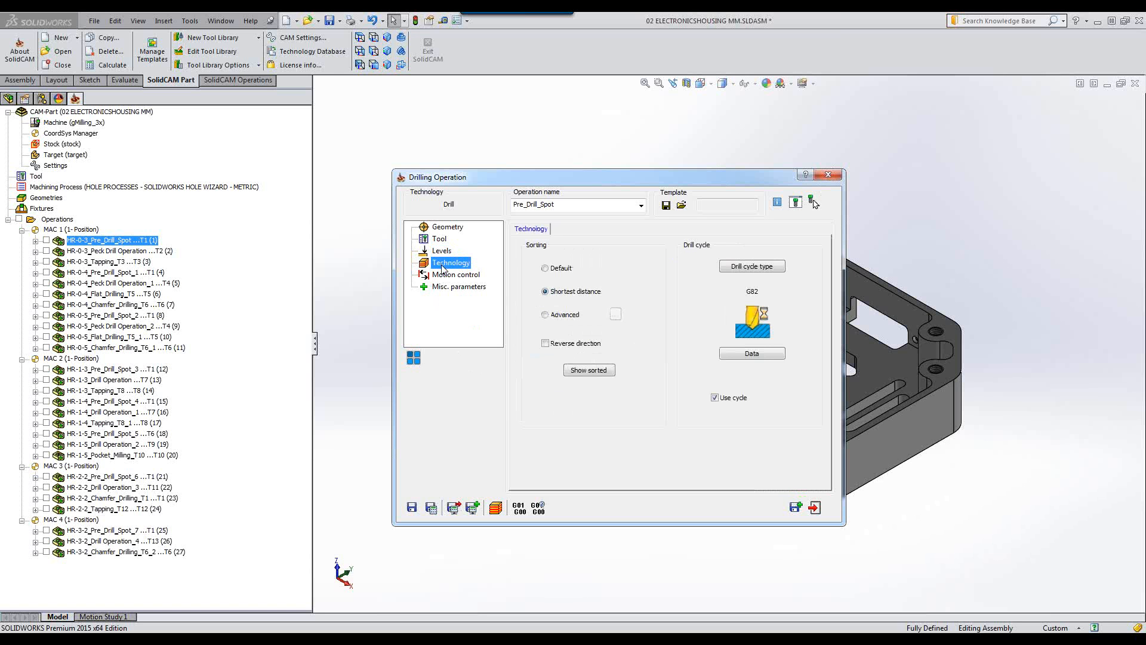
click(829, 175)
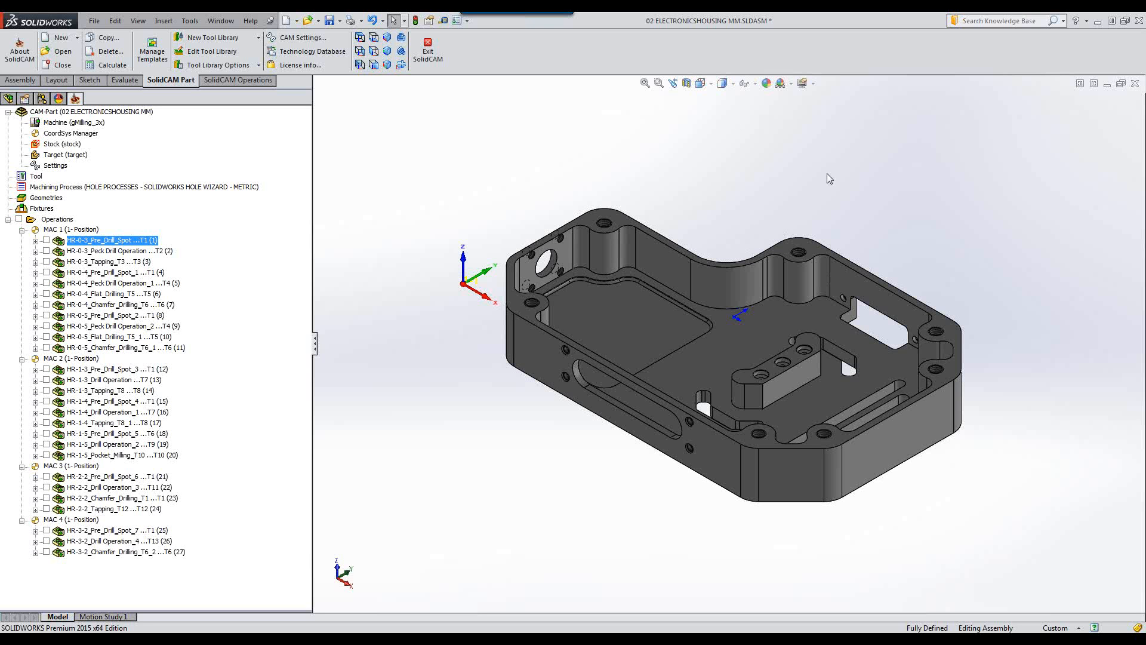
Open the part tool table and review the spot drill tools 1 and 6 without saving changes.
double_click(36, 177)
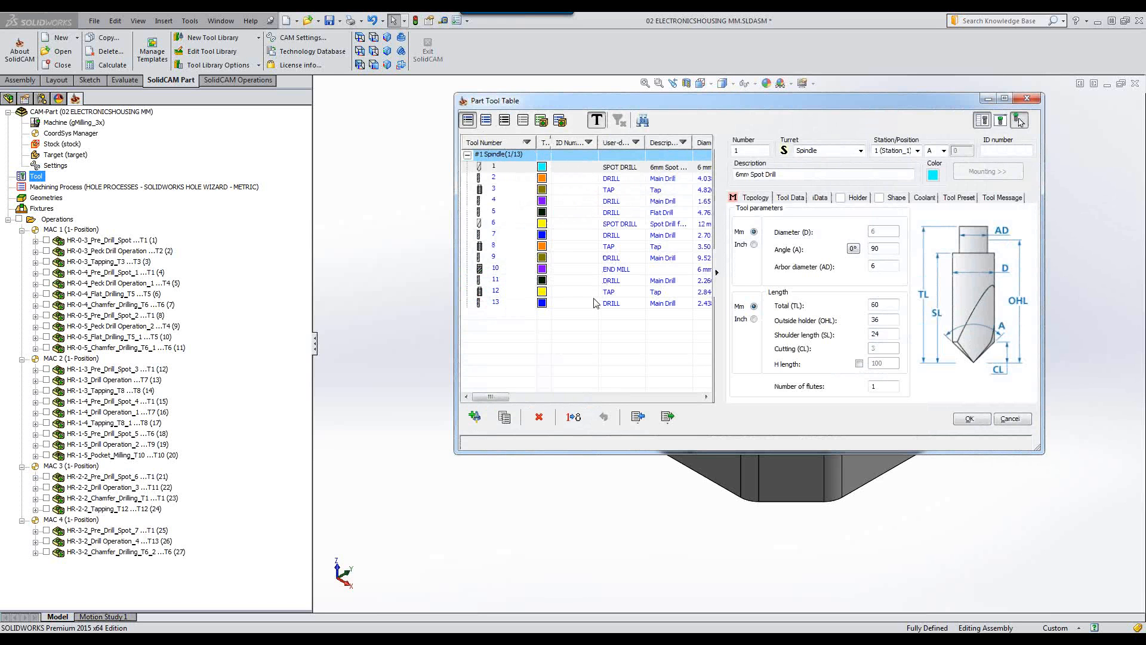
click(507, 169)
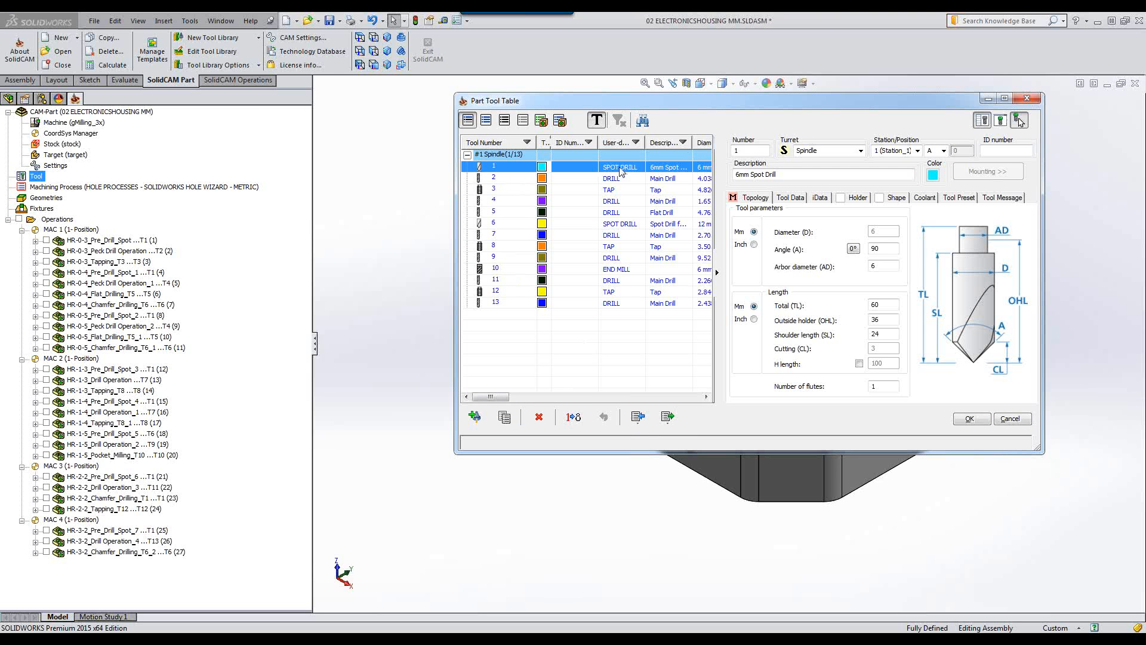
click(624, 223)
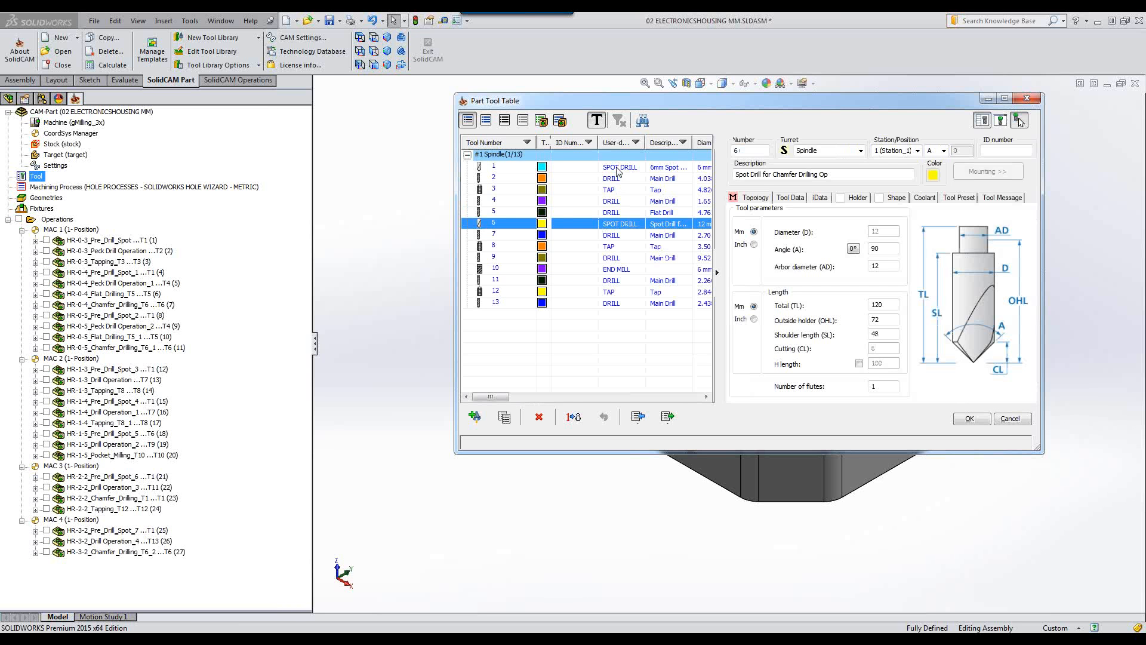
click(618, 169)
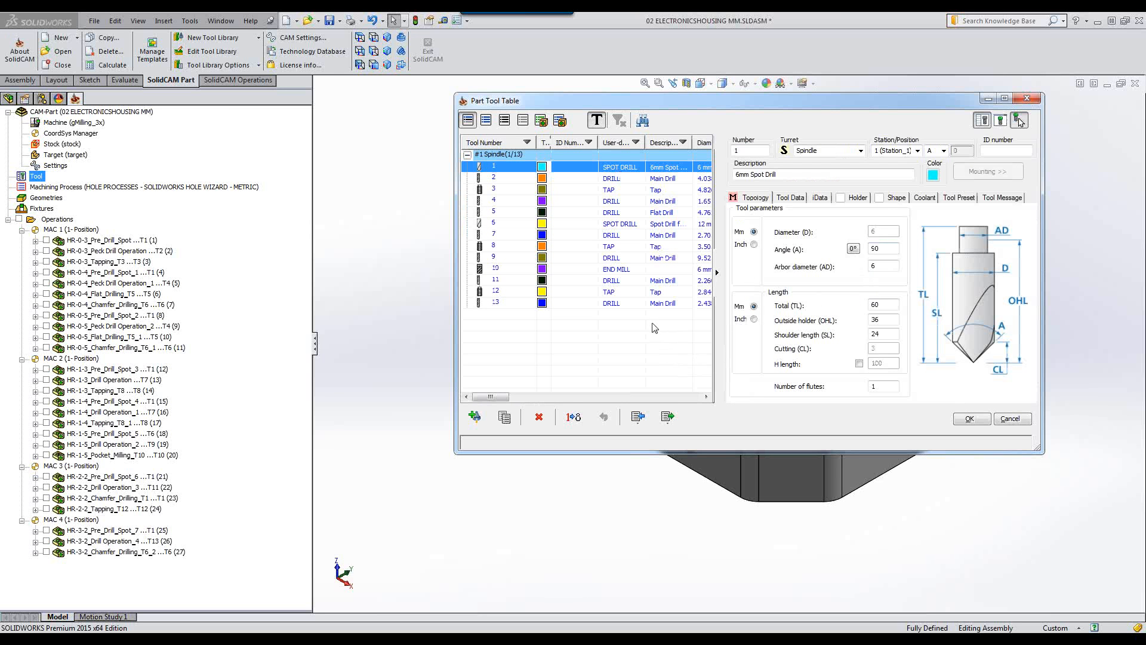
click(619, 227)
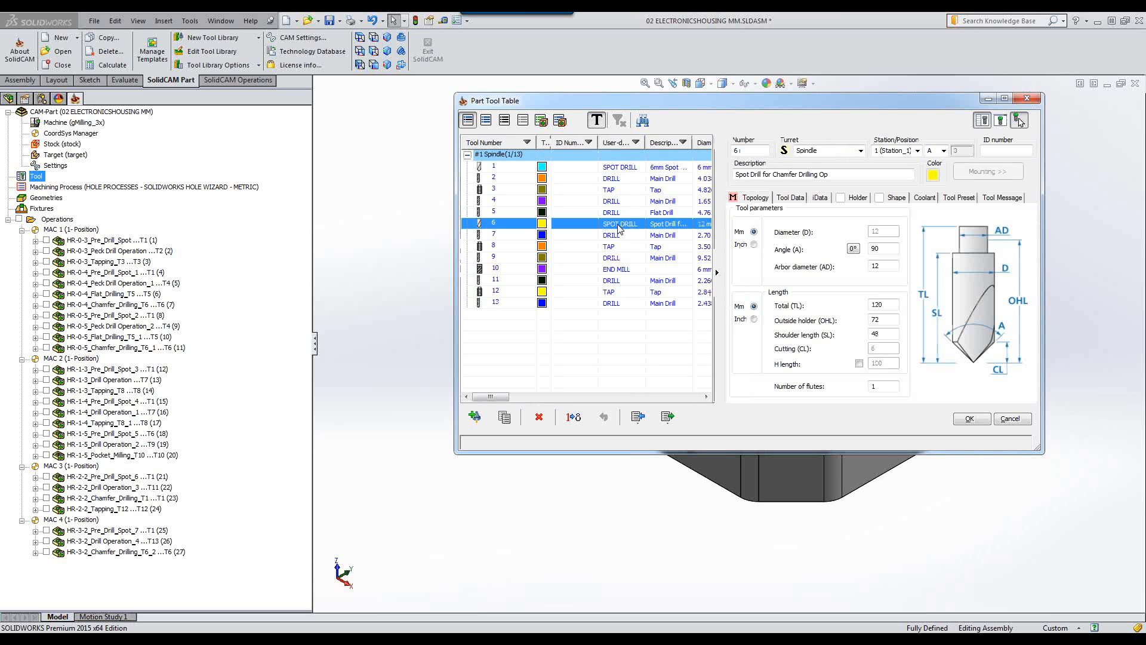
click(1012, 419)
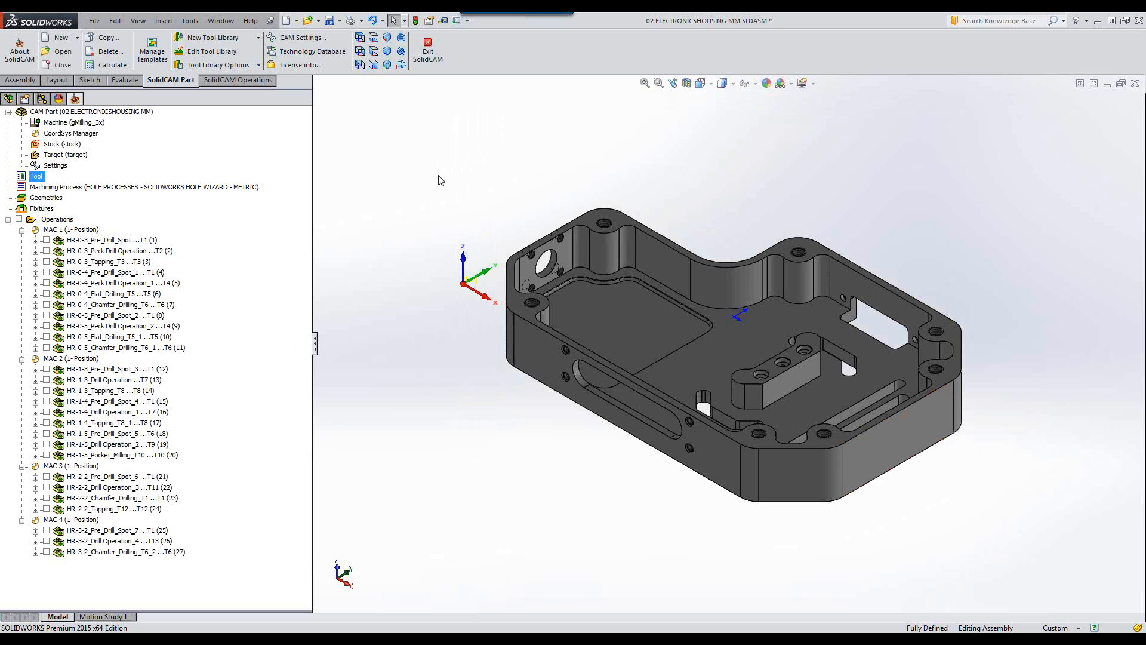
Select the pre-drill spot operations and close the electronics housing CAM-Part.
click(93, 241)
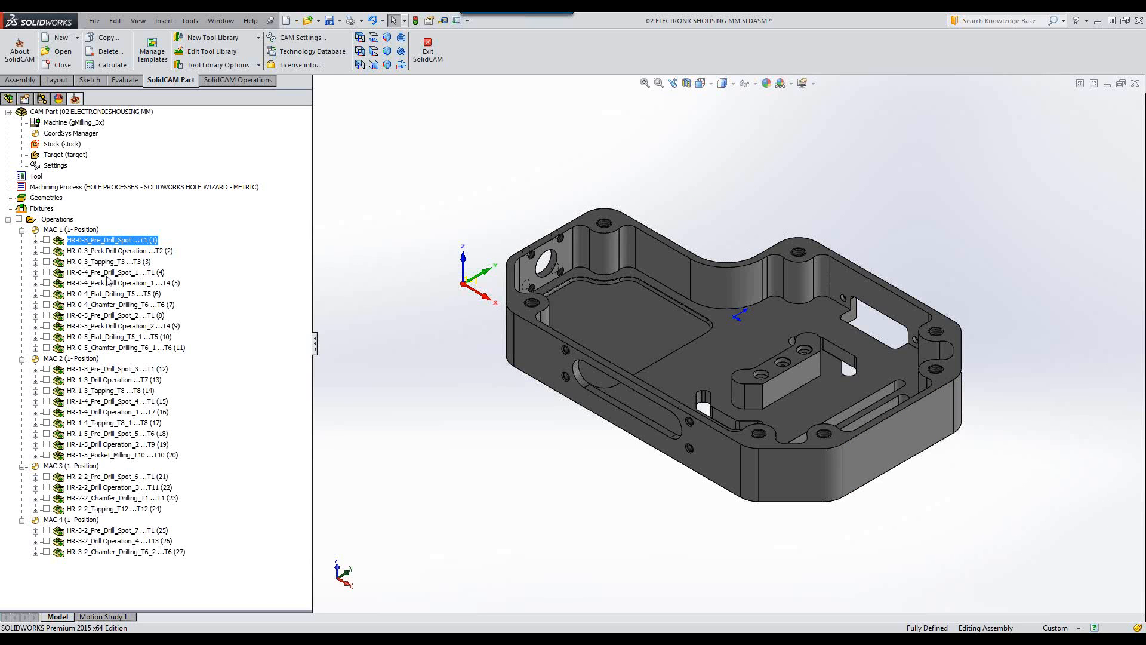
click(111, 317)
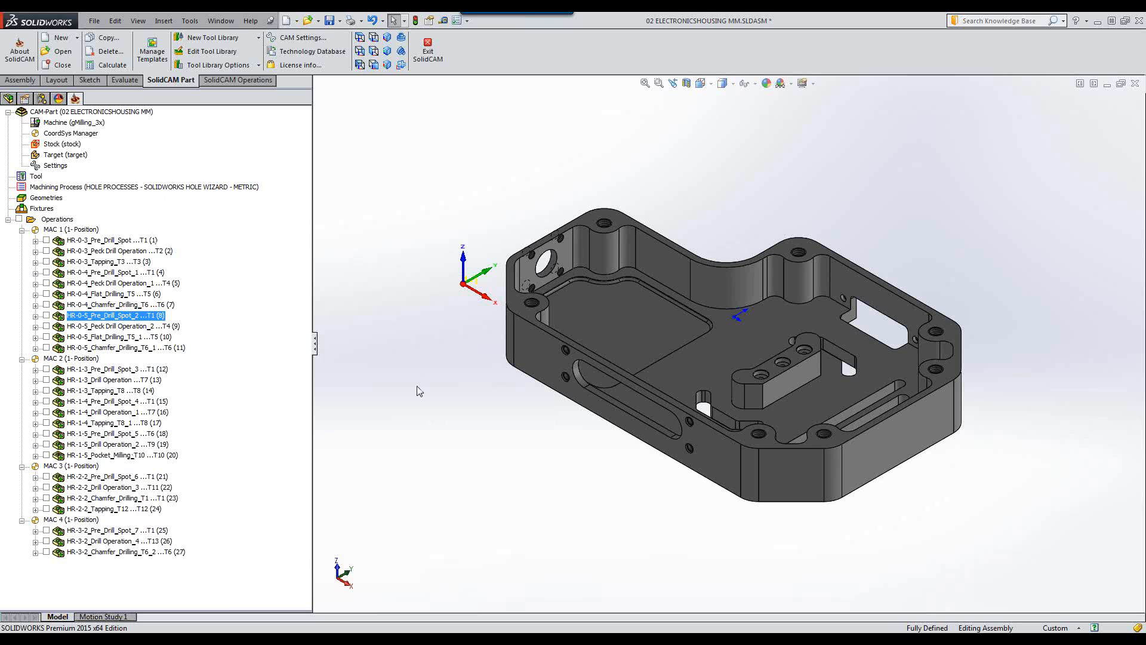
click(1135, 84)
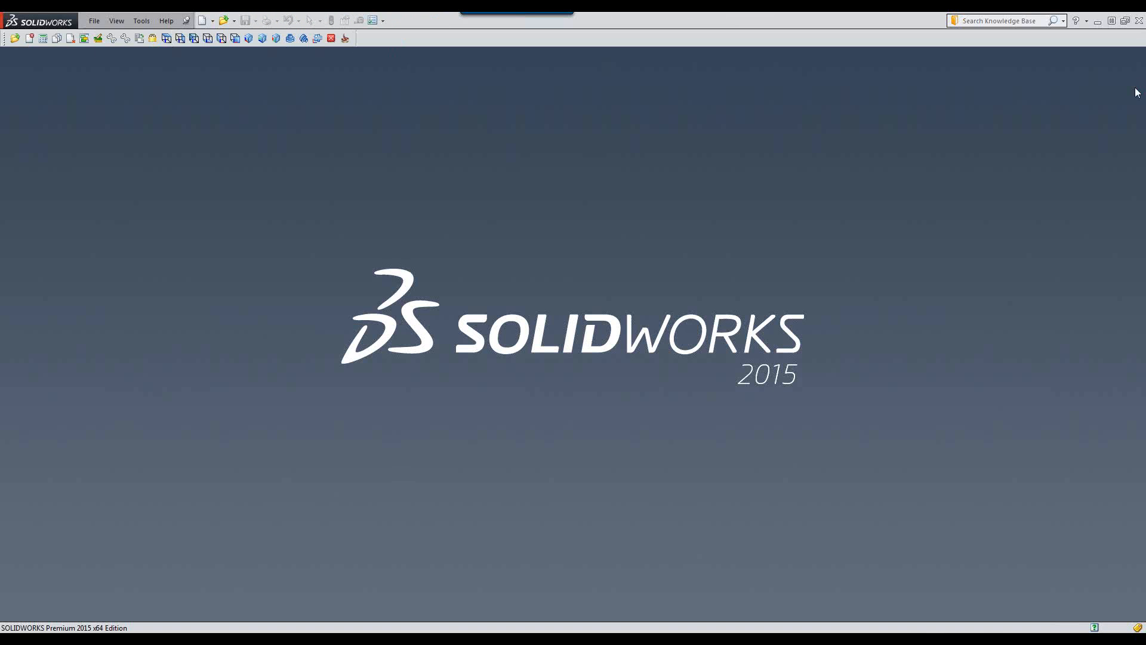
Open the CAM-Part 03 TURRET METRIC.prz from the AFRM Part 2 folder.
click(14, 38)
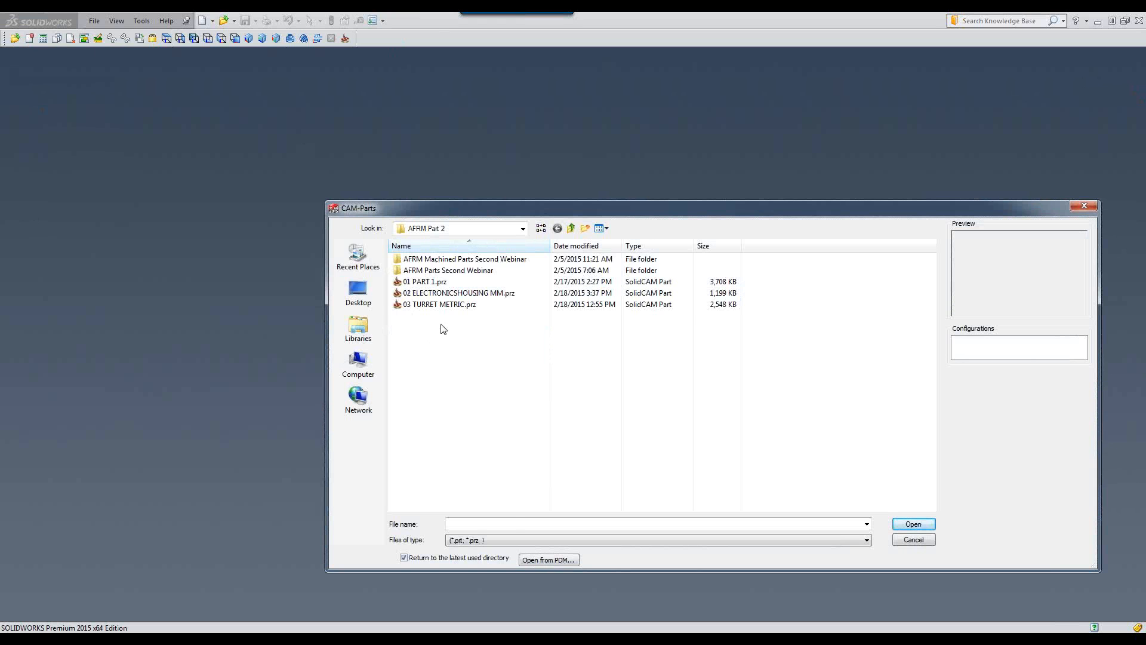
click(431, 306)
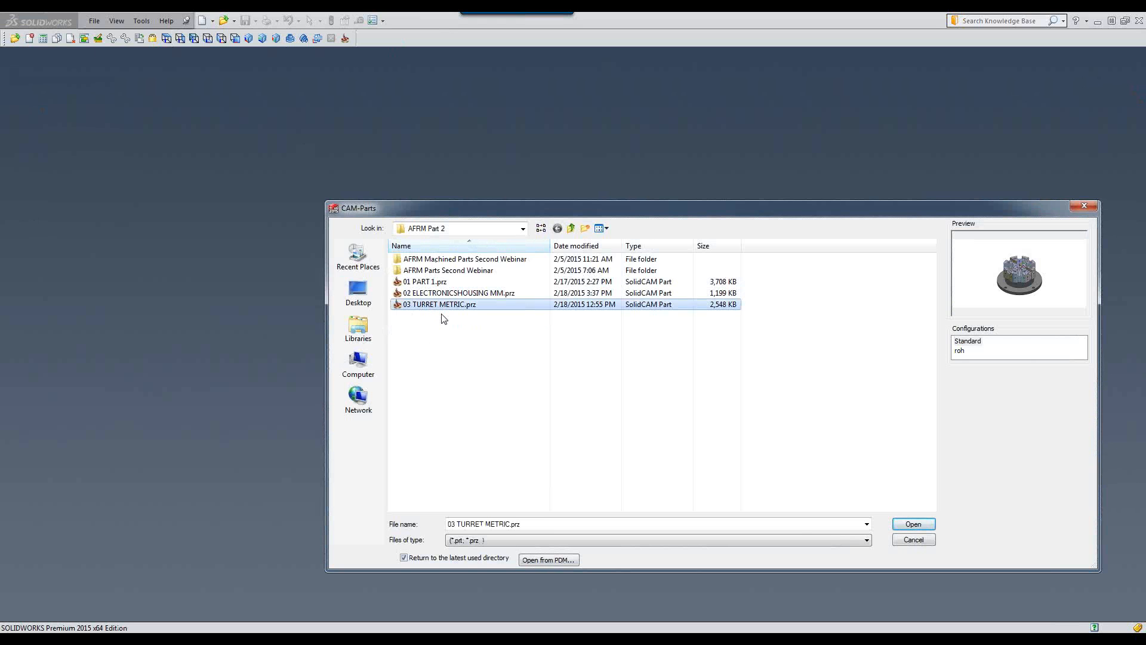
click(914, 524)
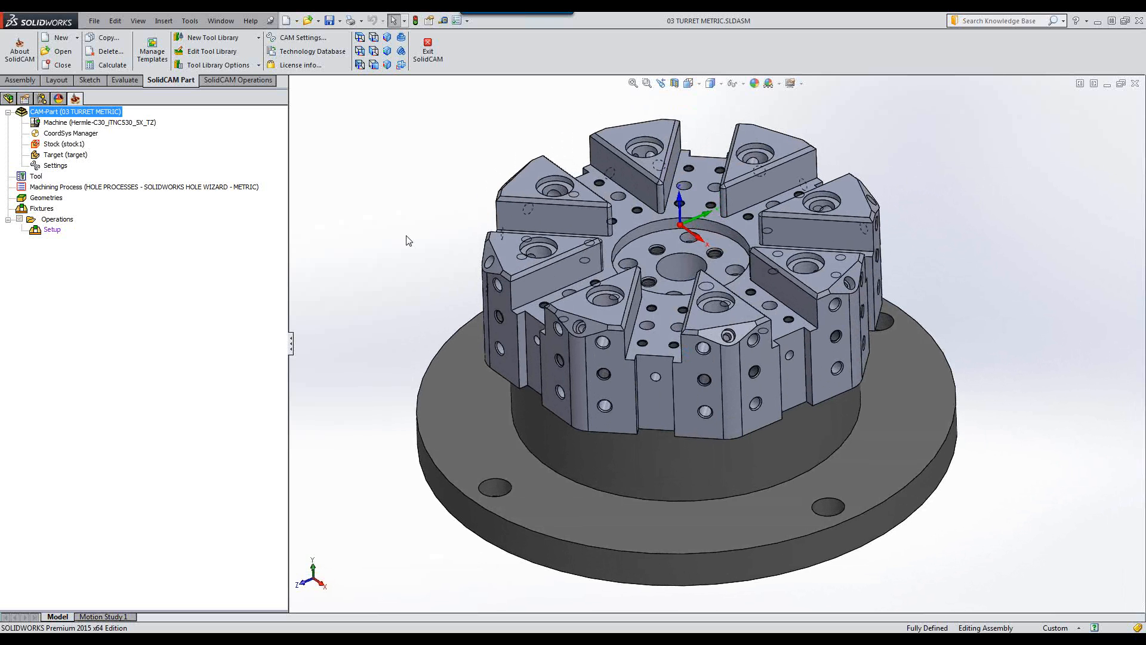
Inspect the turret fixture model and its faces from several angles.
click(520, 336)
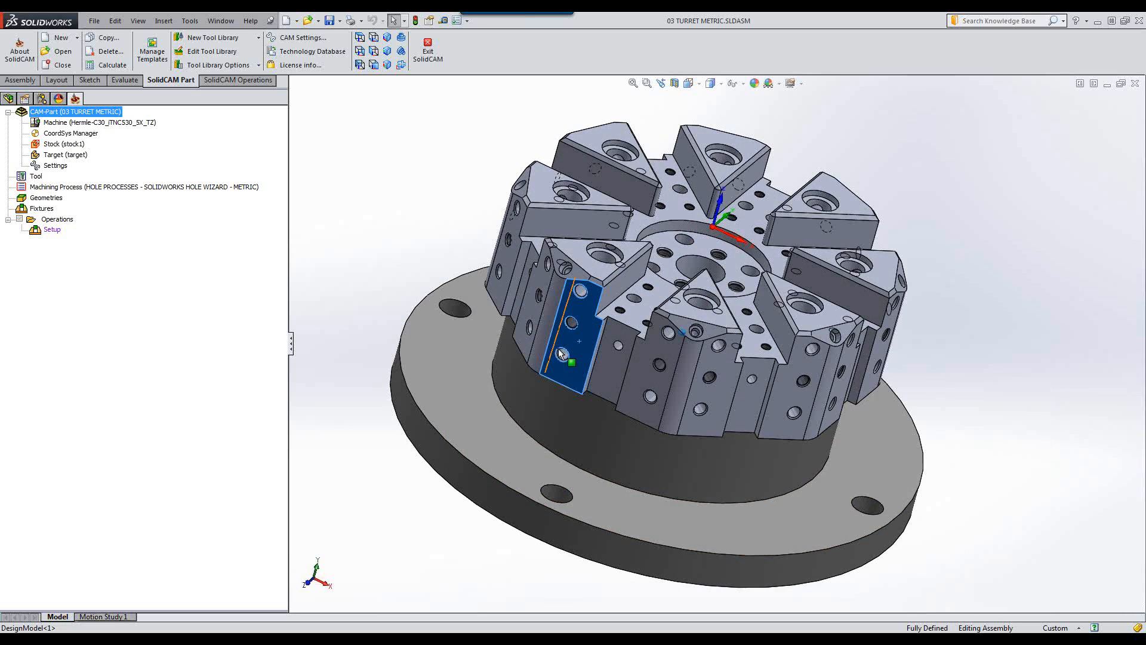
click(606, 317)
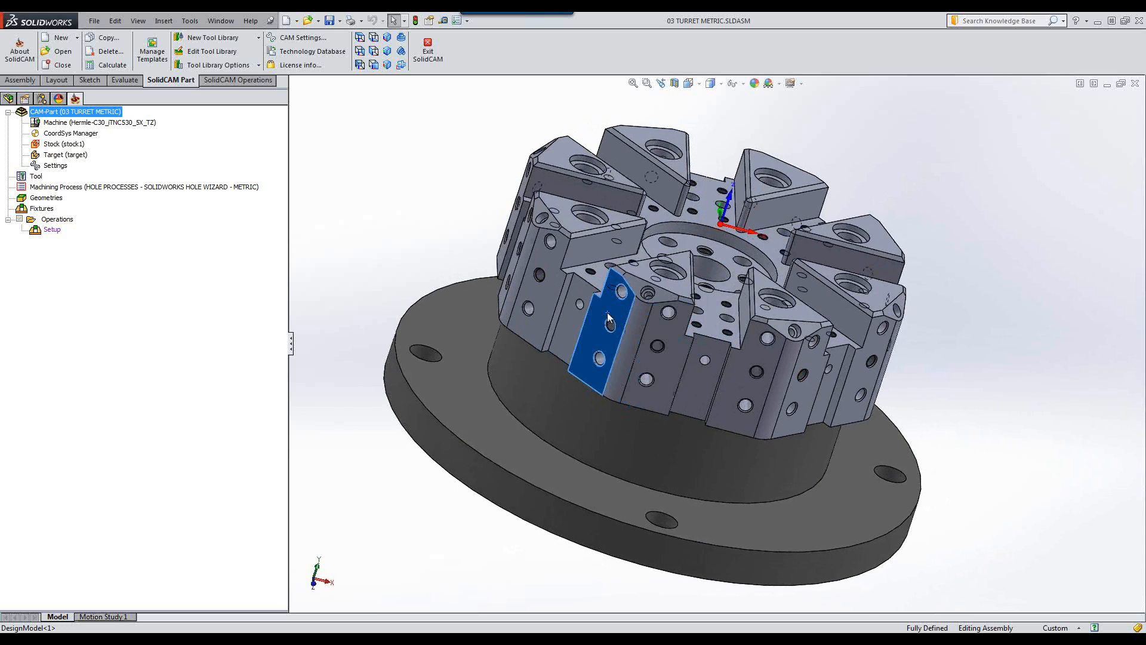
click(566, 313)
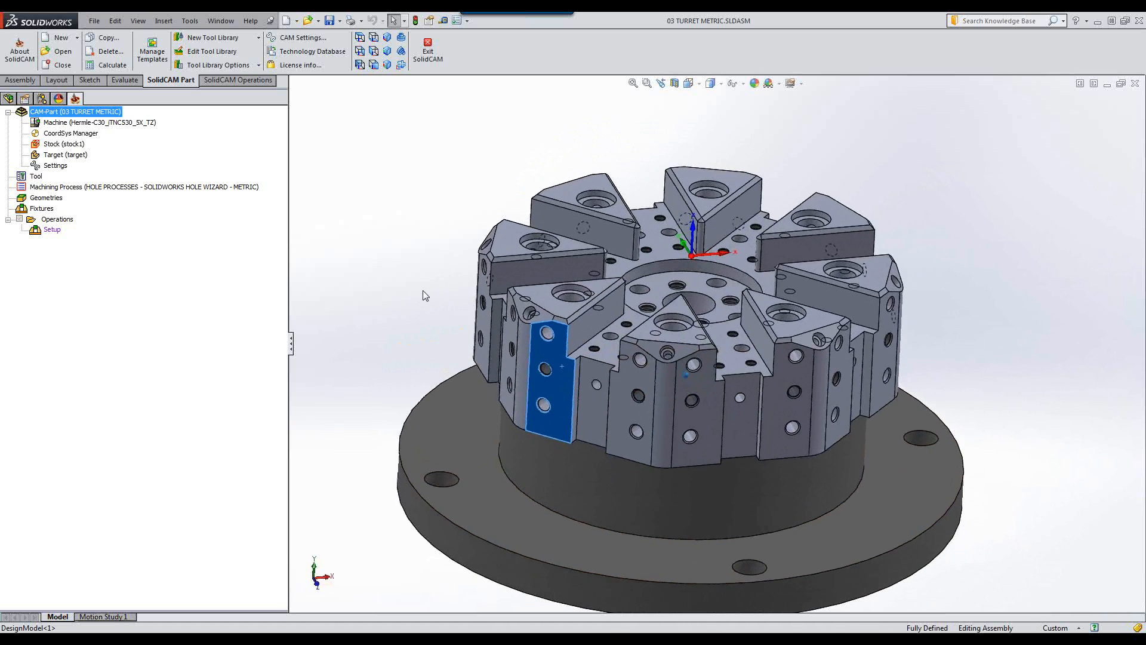
click(518, 311)
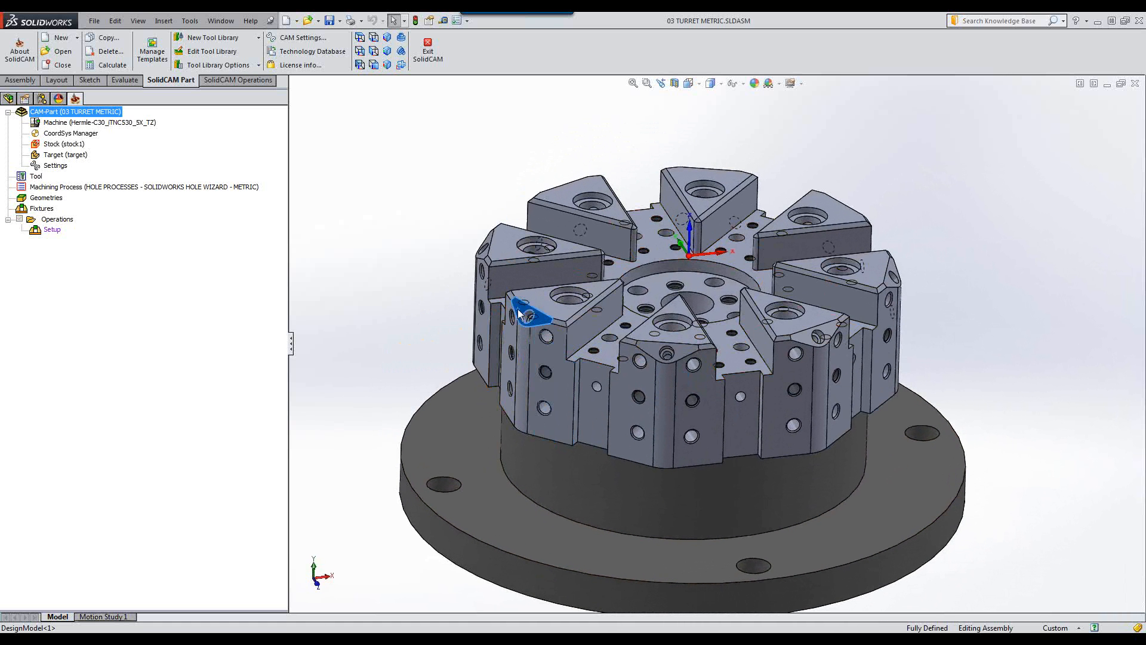
click(1069, 270)
Review the MAC 1 position in the CoordSys Manager and show the target model in 3D.
double_click(71, 135)
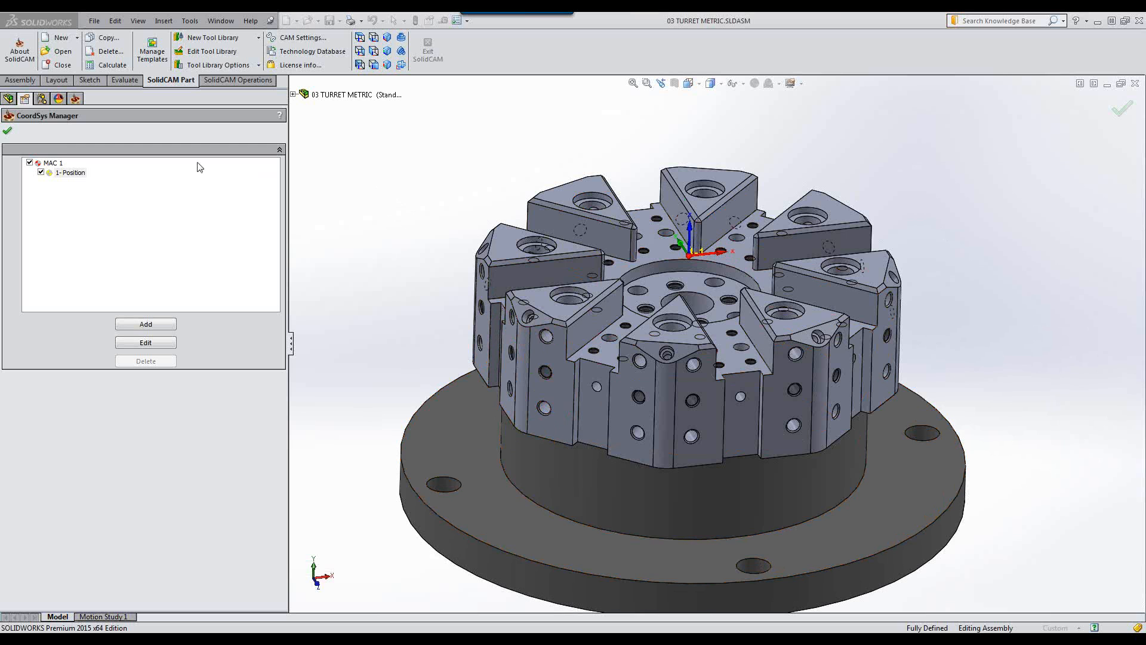
click(7, 134)
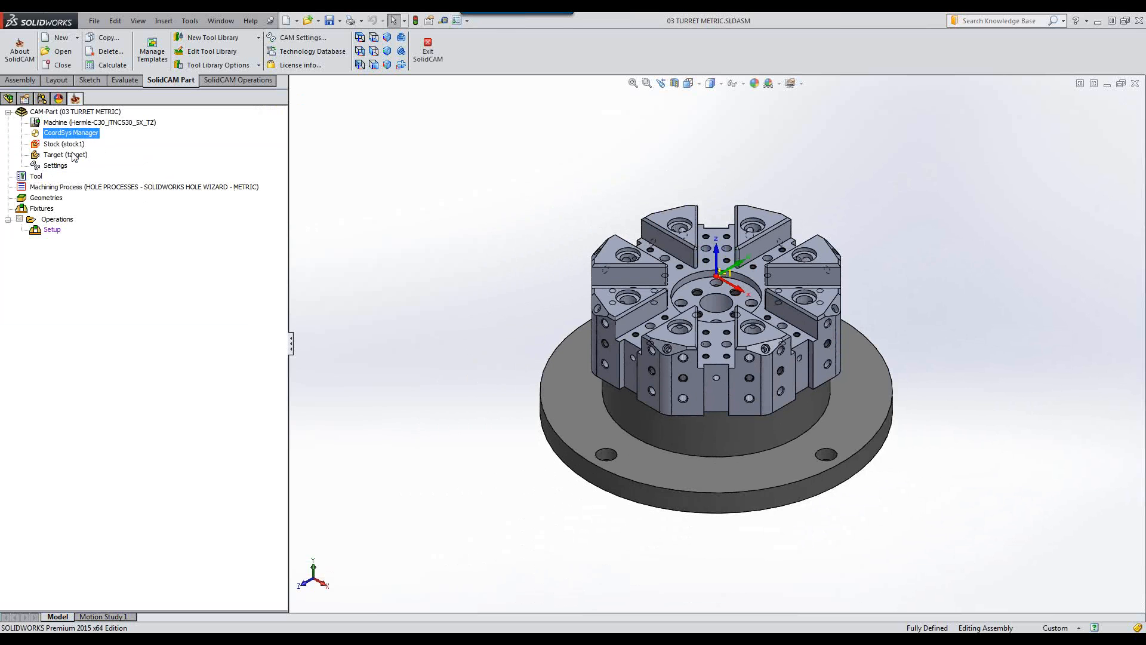
click(69, 156)
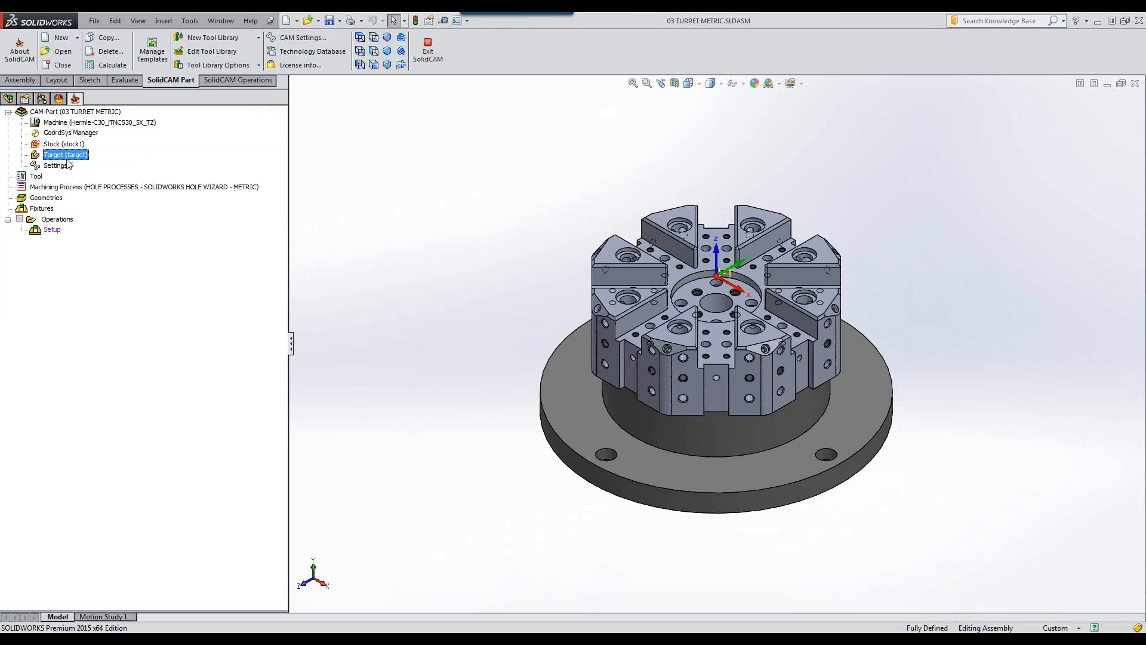
right_click(71, 156)
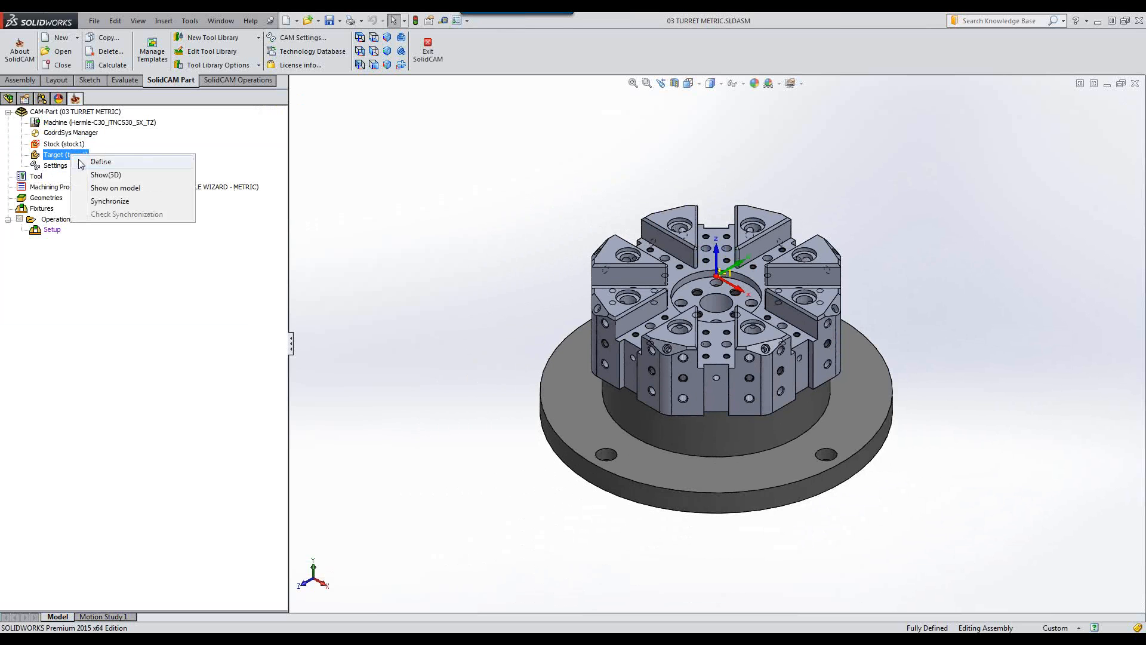
click(101, 175)
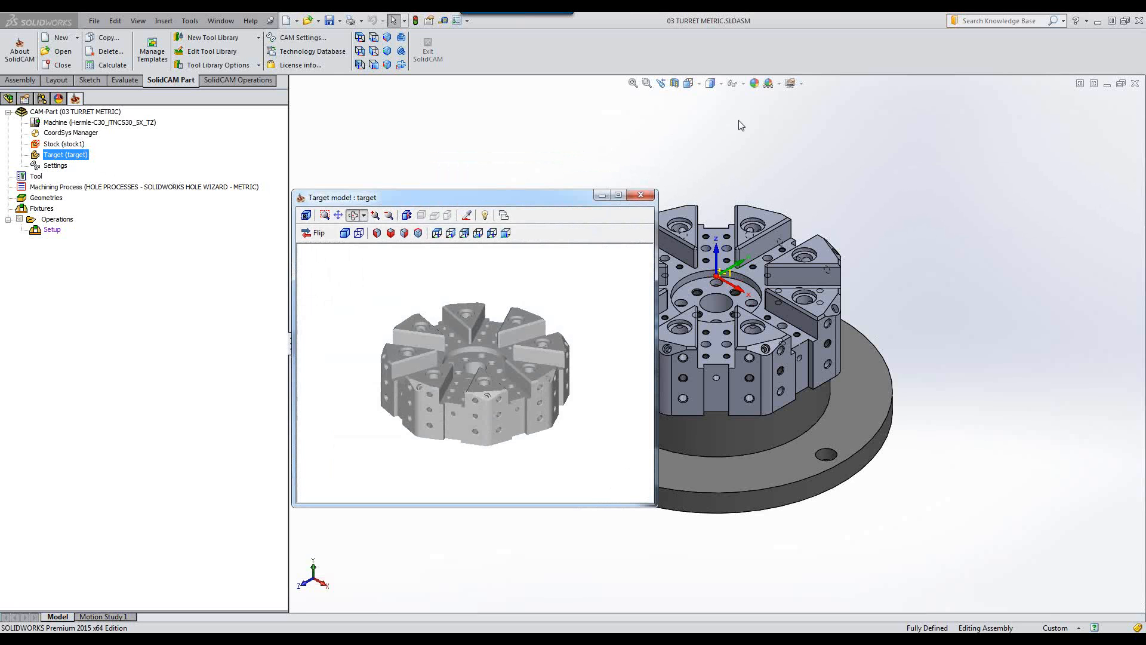
click(641, 196)
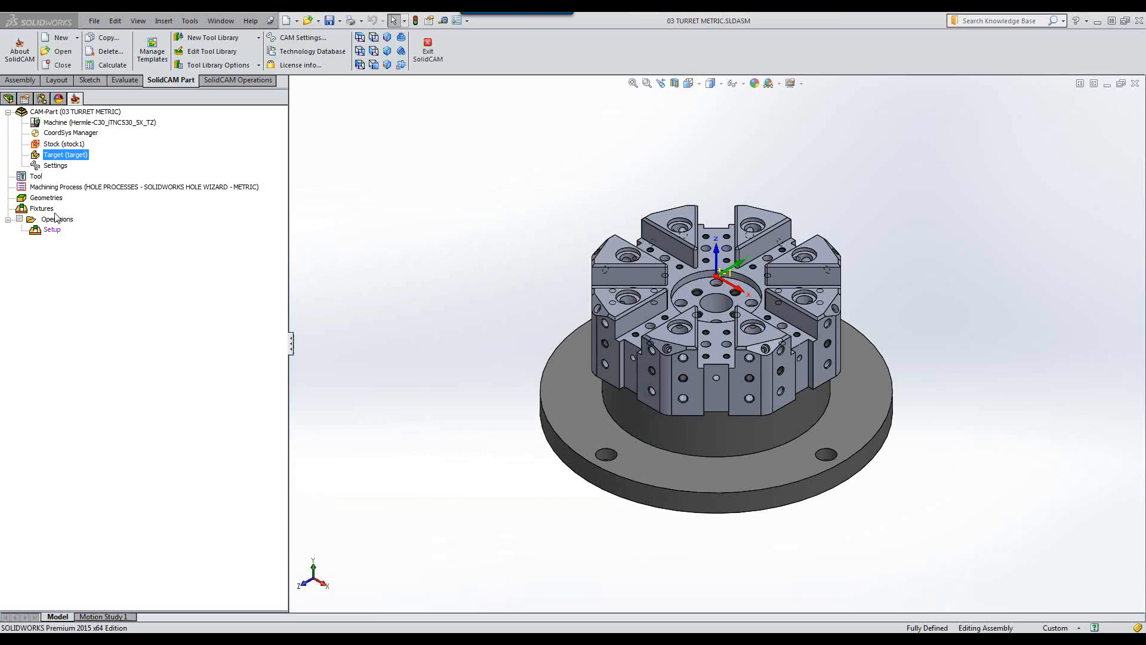
Start Holes Recognition with the Part HR Database and recognize the turret's hole features.
right_click(54, 221)
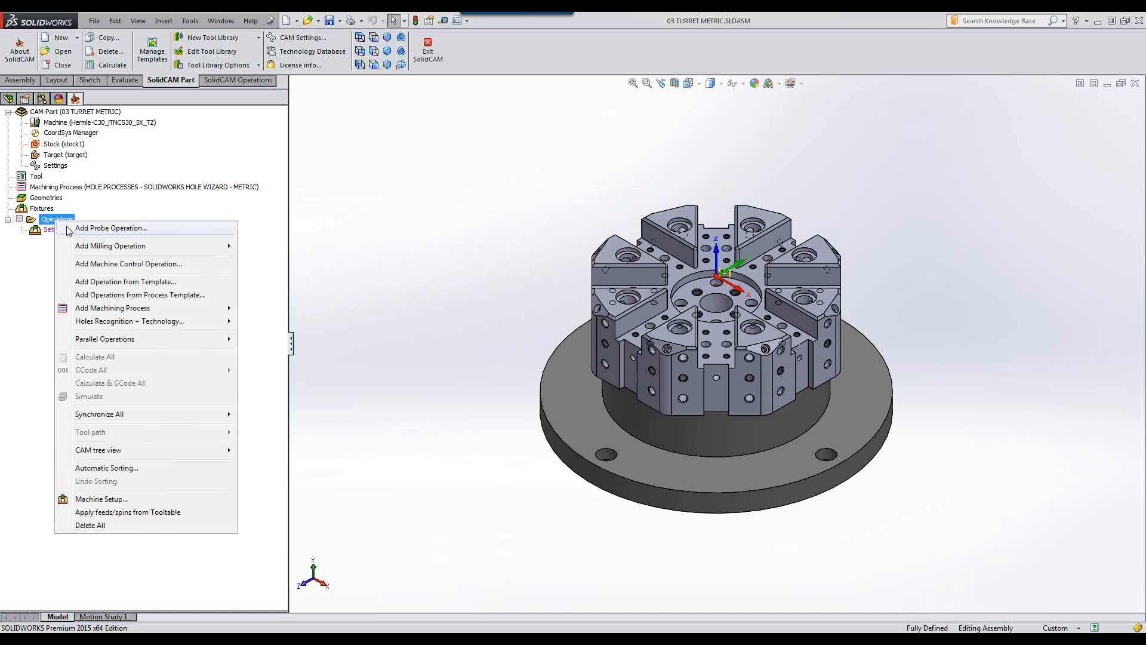
mouse_move(105, 326)
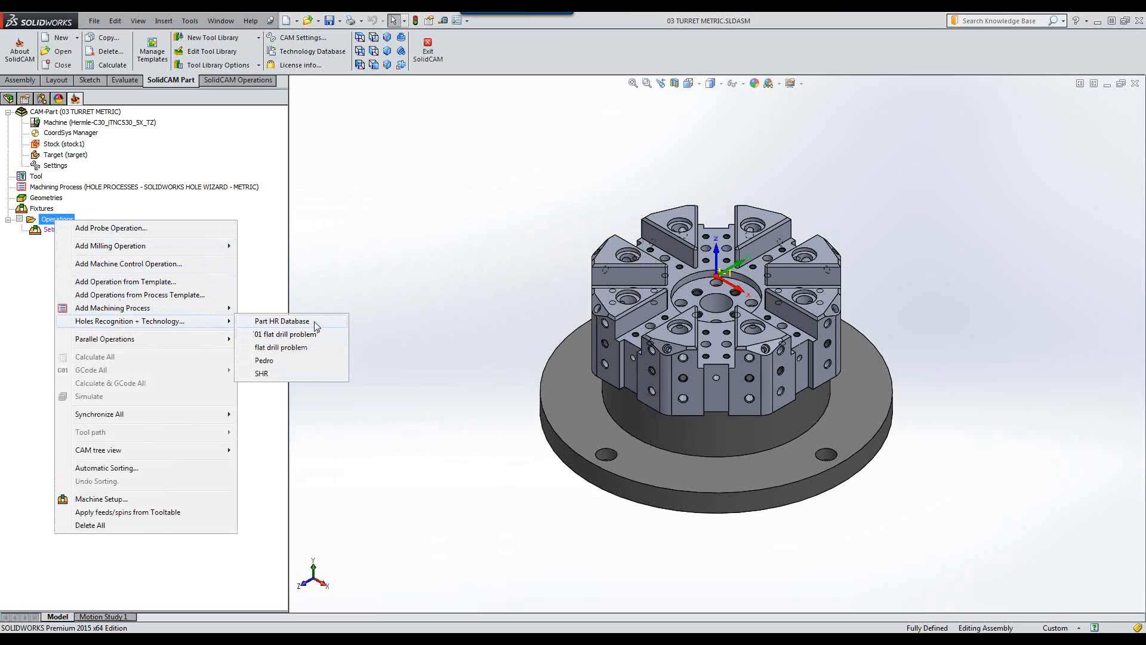
click(315, 325)
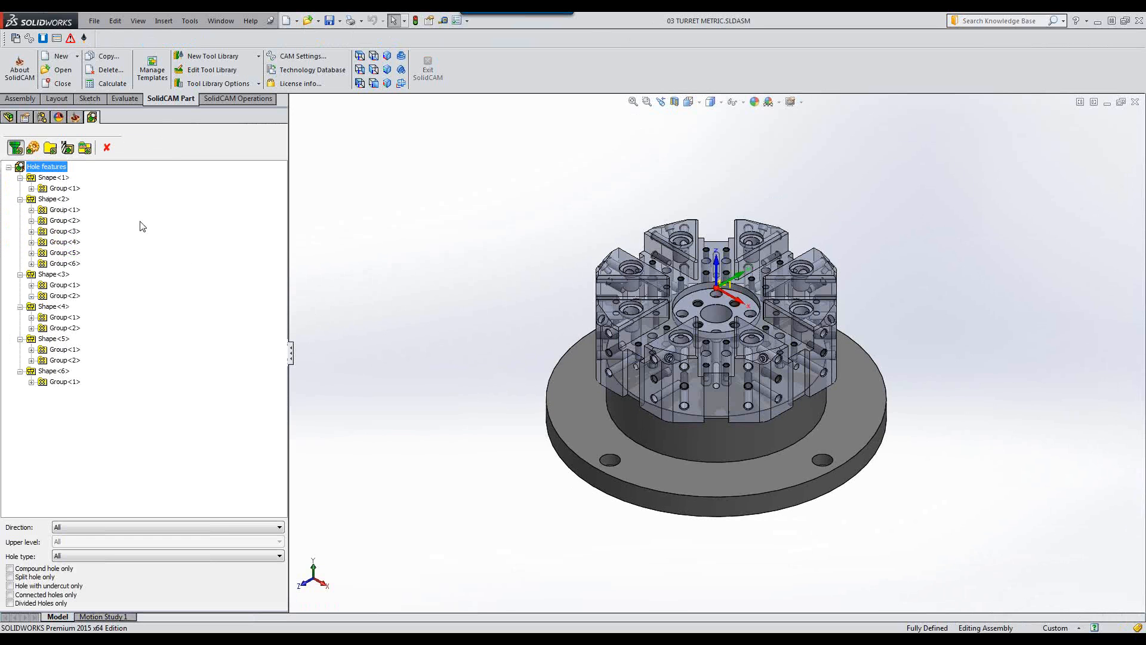
right_click(59, 170)
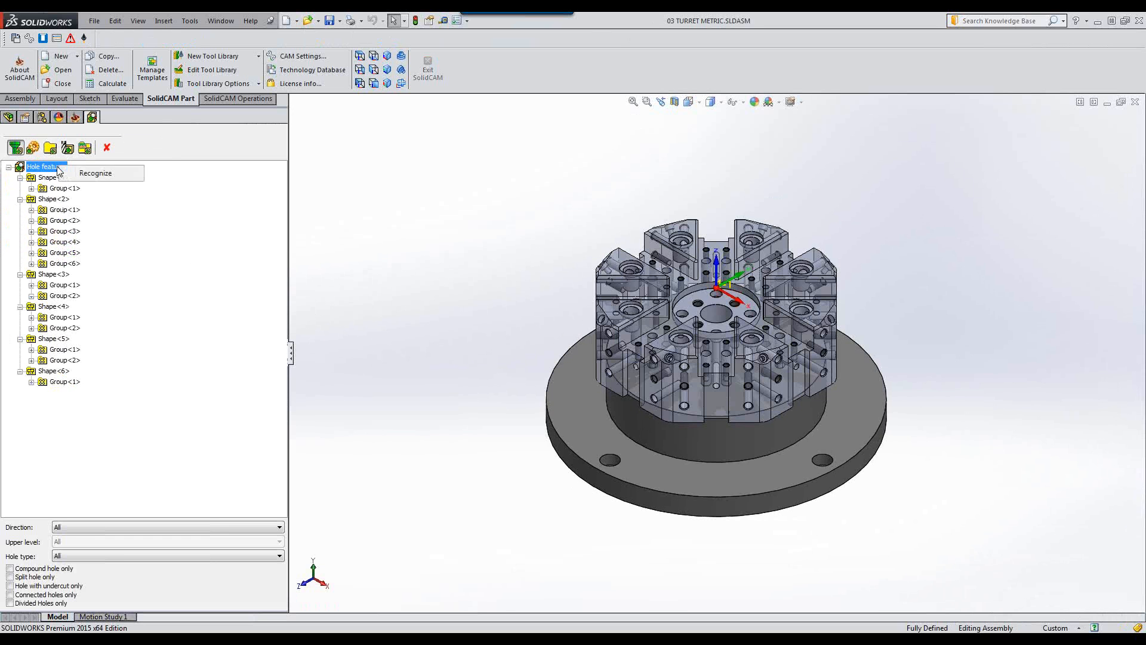
click(93, 173)
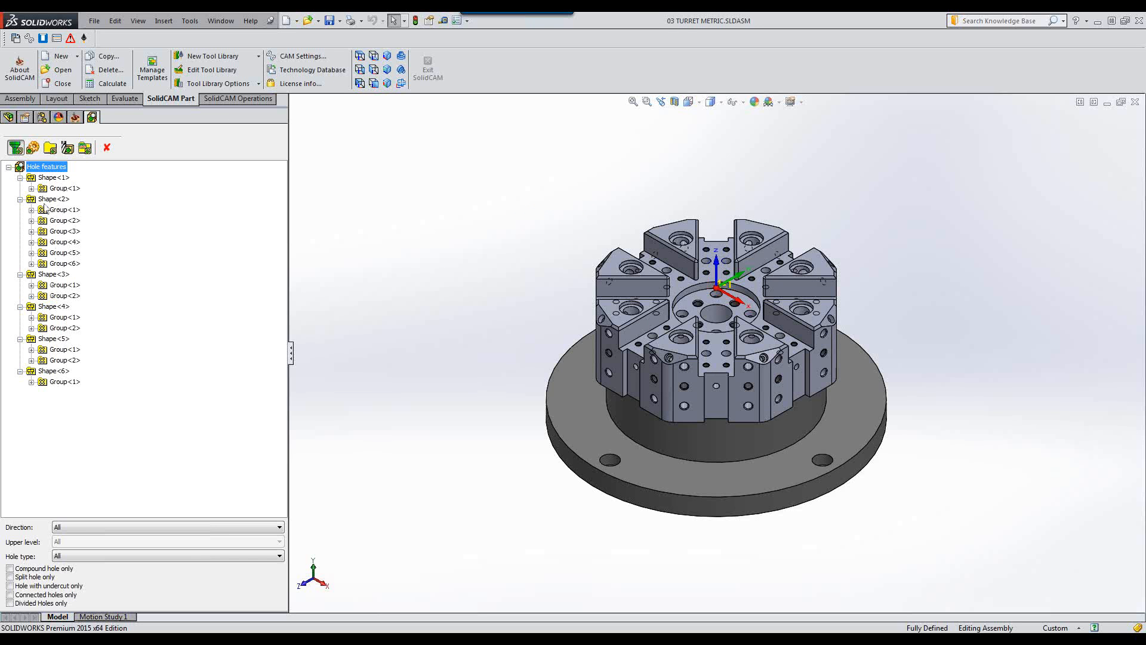
Step through hole matching, feature set and technology stages, generate the operations and exit hole recognition.
click(33, 148)
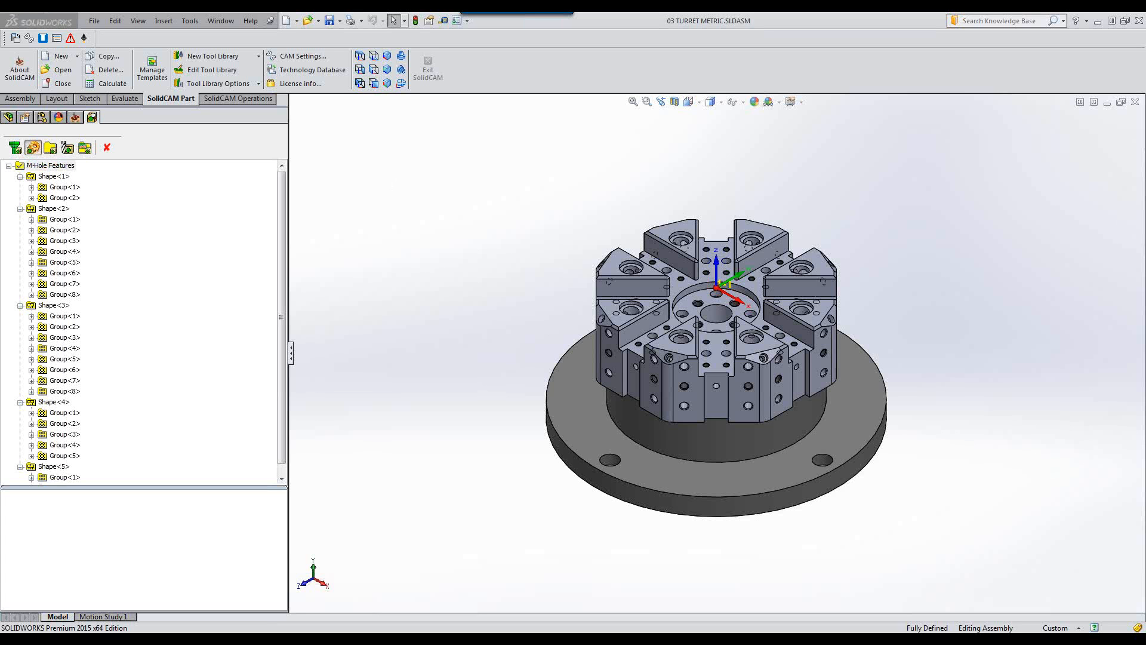
click(53, 149)
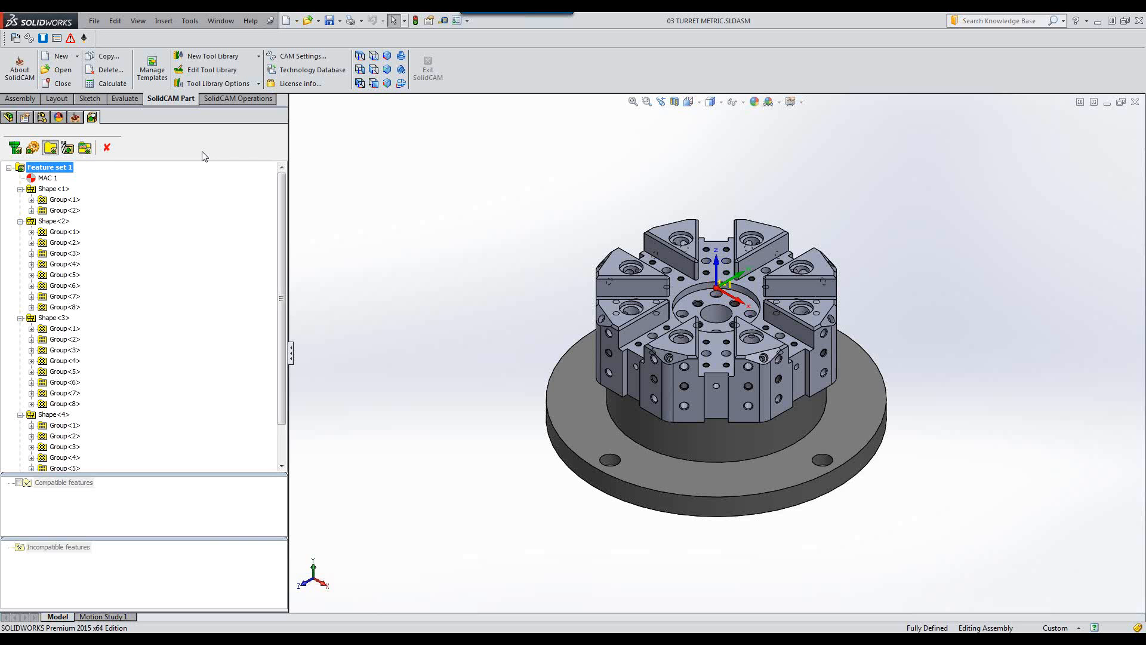
click(68, 148)
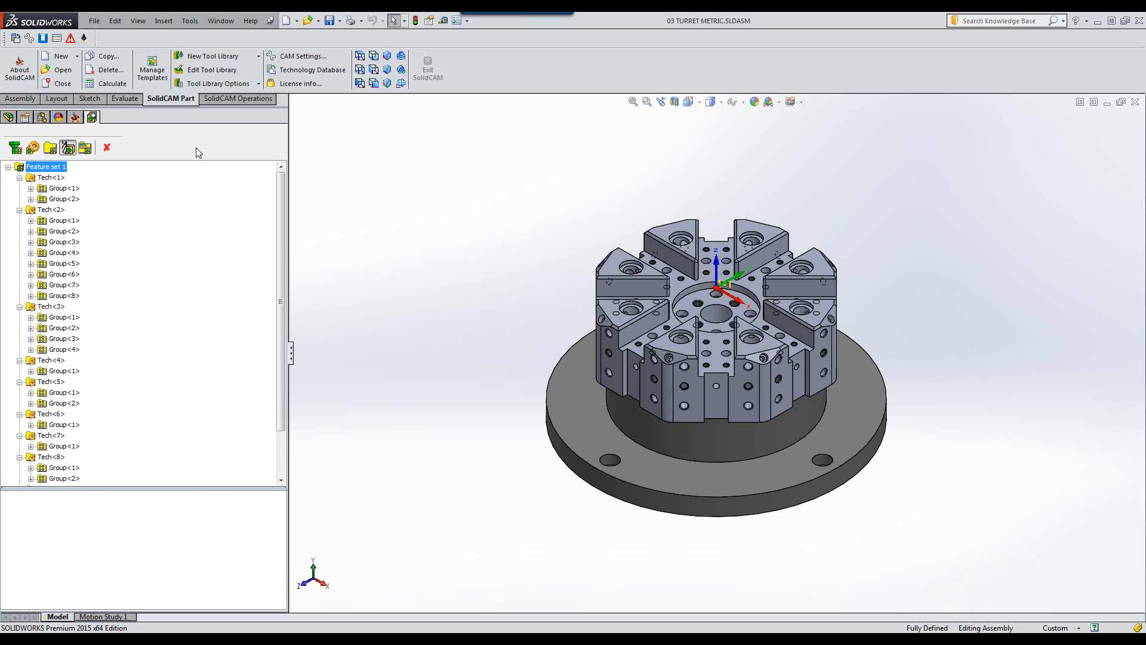
click(86, 149)
click(86, 149)
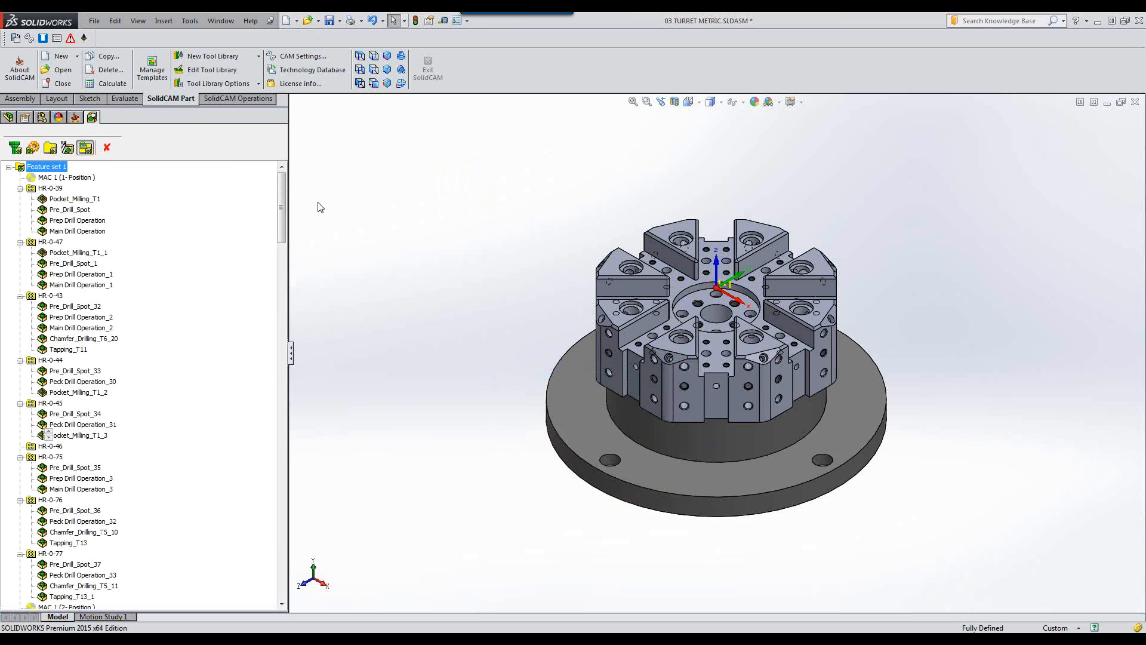
mouse_move(280, 207)
mouse_down()
mouse_move(295, 385)
mouse_move(287, 191)
mouse_up()
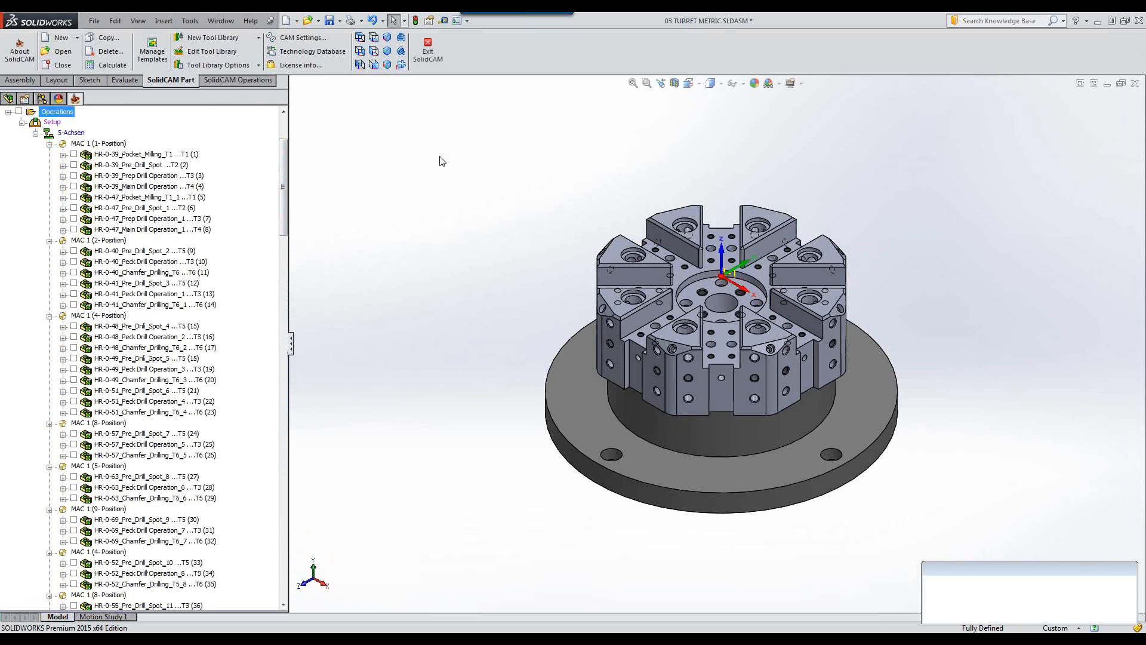
Display the toolpath of the first HR-0-39 pocket milling operation.
click(139, 156)
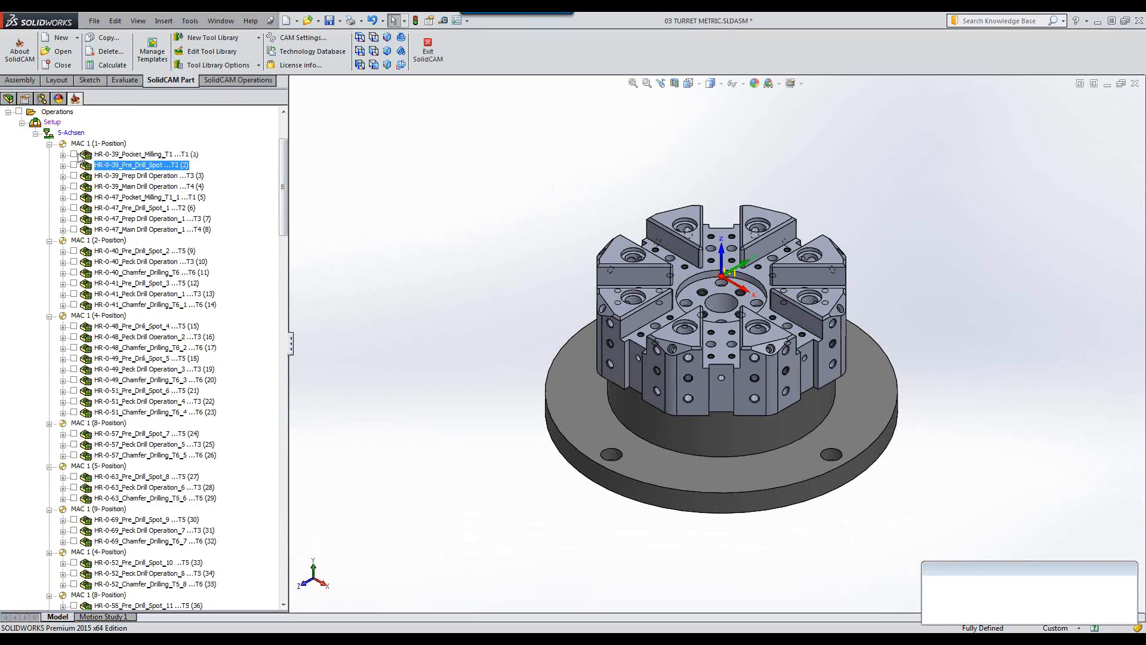
click(74, 155)
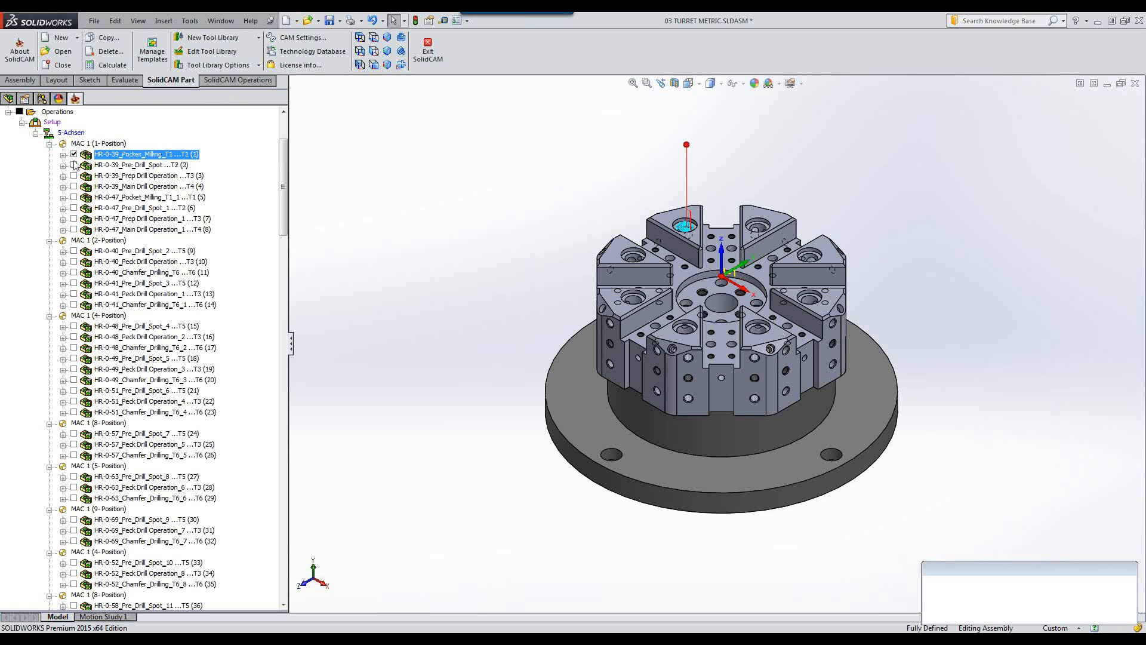
Hide the pocket milling toolpath and step through MAC 1 positions 2 to 12 in the CoordSys Manager.
click(74, 154)
scroll(283, 209, up, 4)
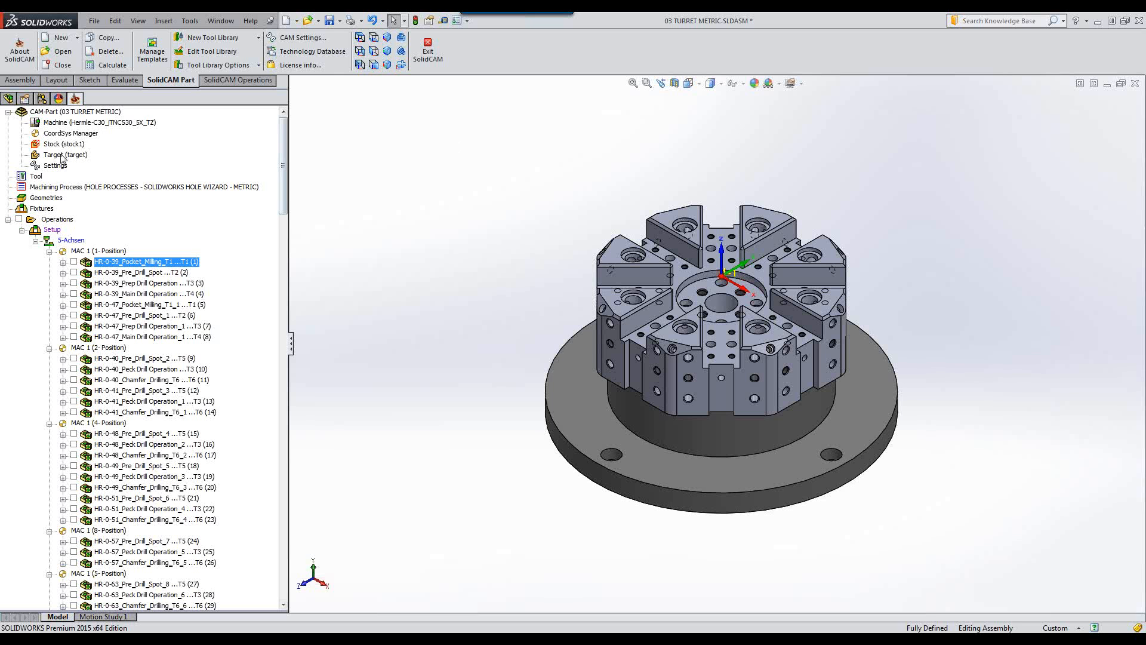
double_click(58, 133)
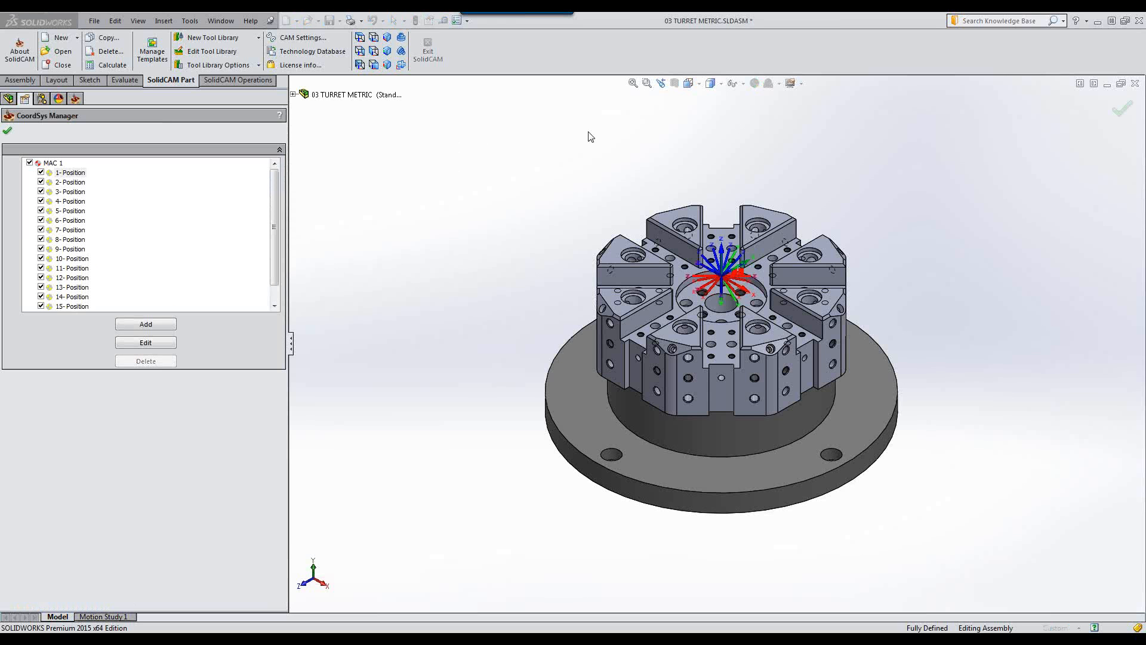
click(71, 183)
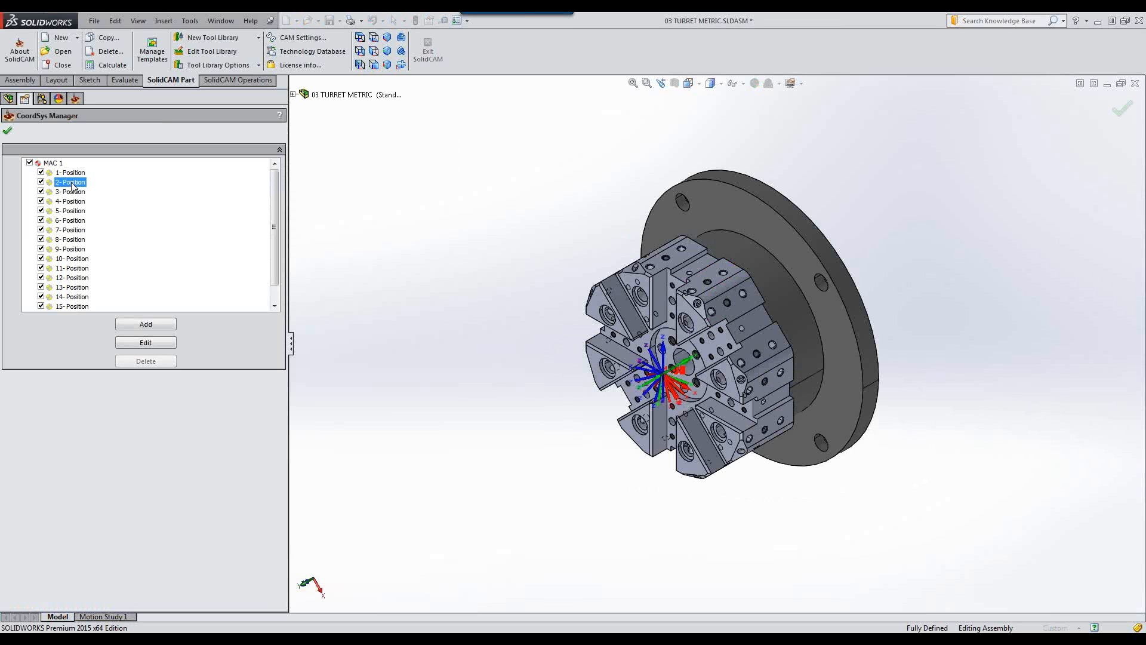
click(73, 192)
click(72, 203)
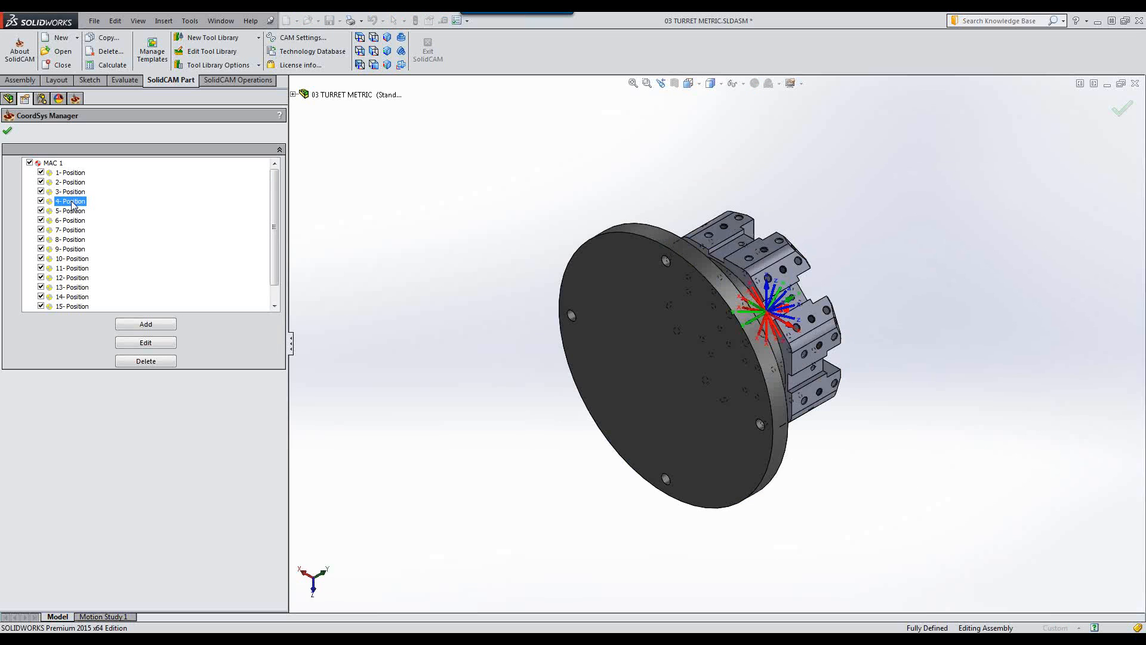
click(72, 212)
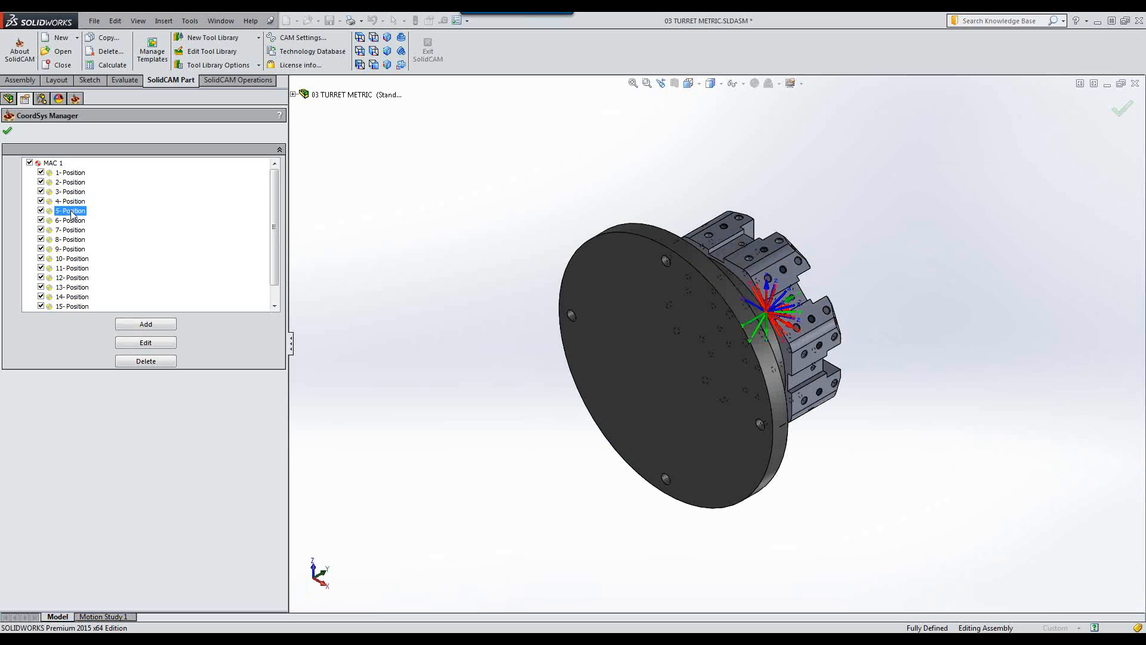
click(72, 221)
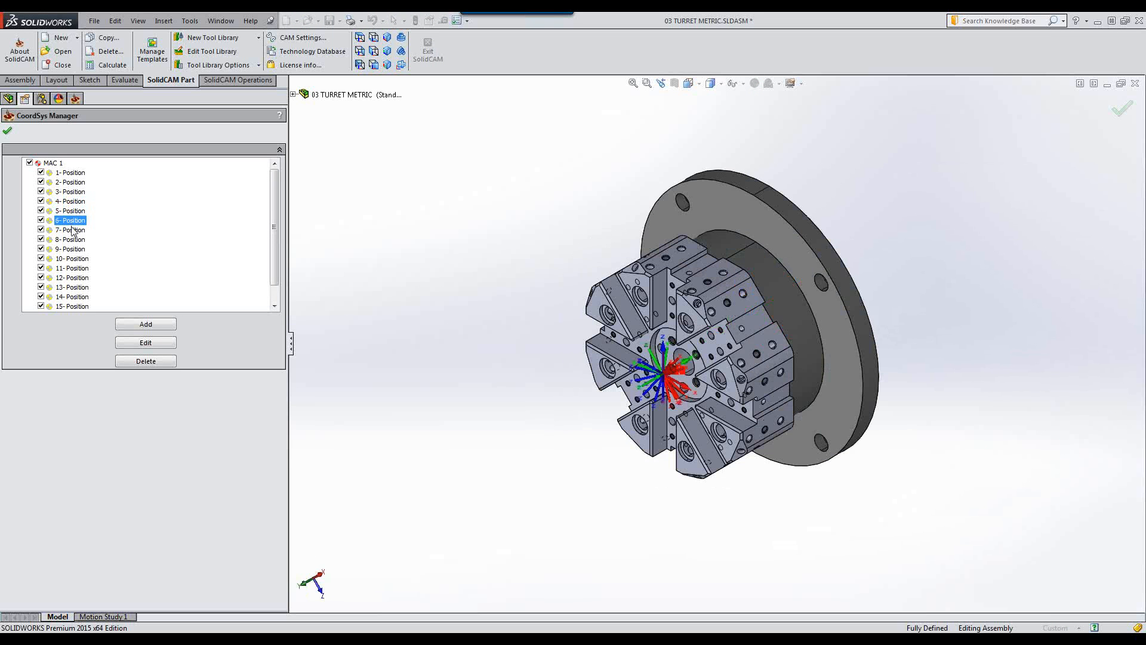
click(71, 231)
click(72, 240)
click(74, 249)
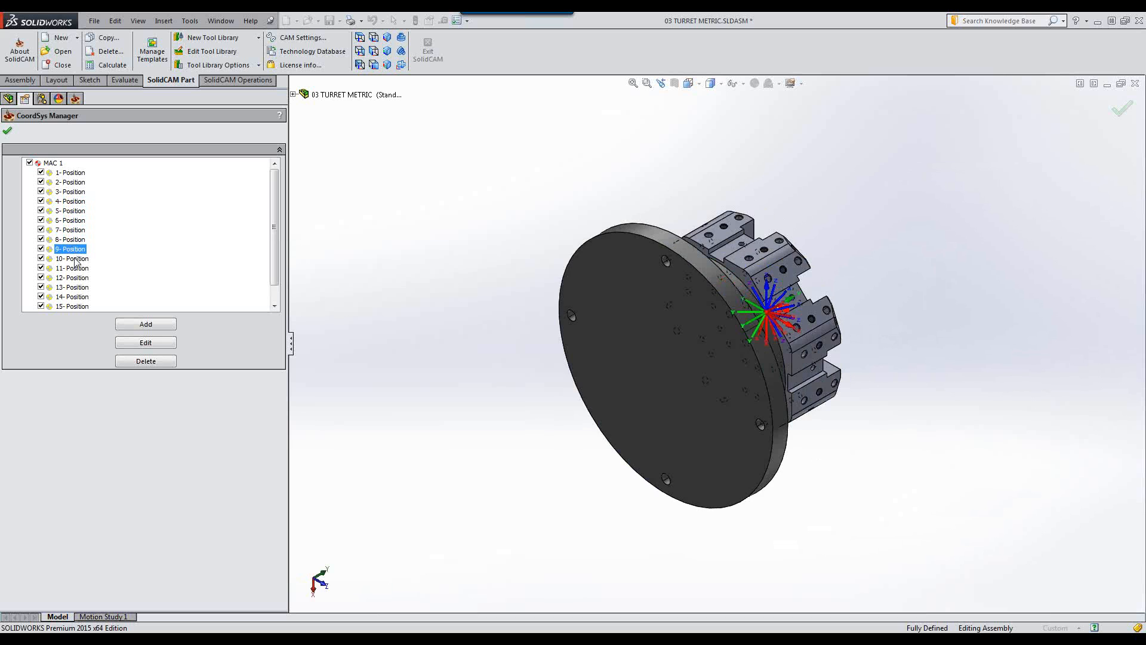
click(75, 259)
click(75, 269)
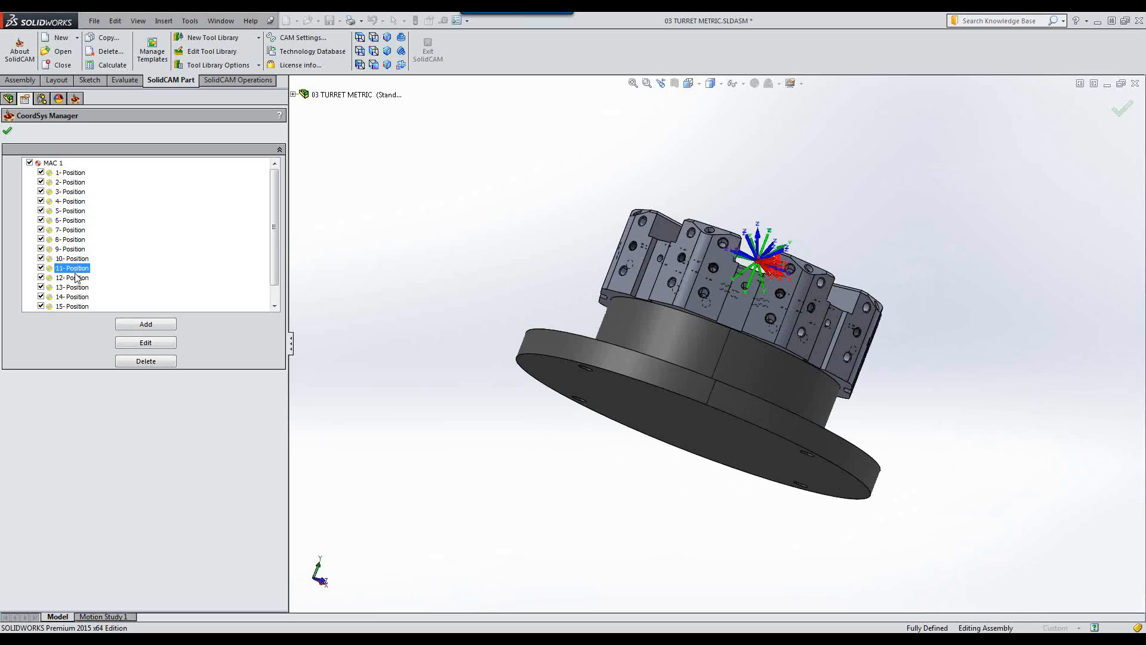
click(76, 279)
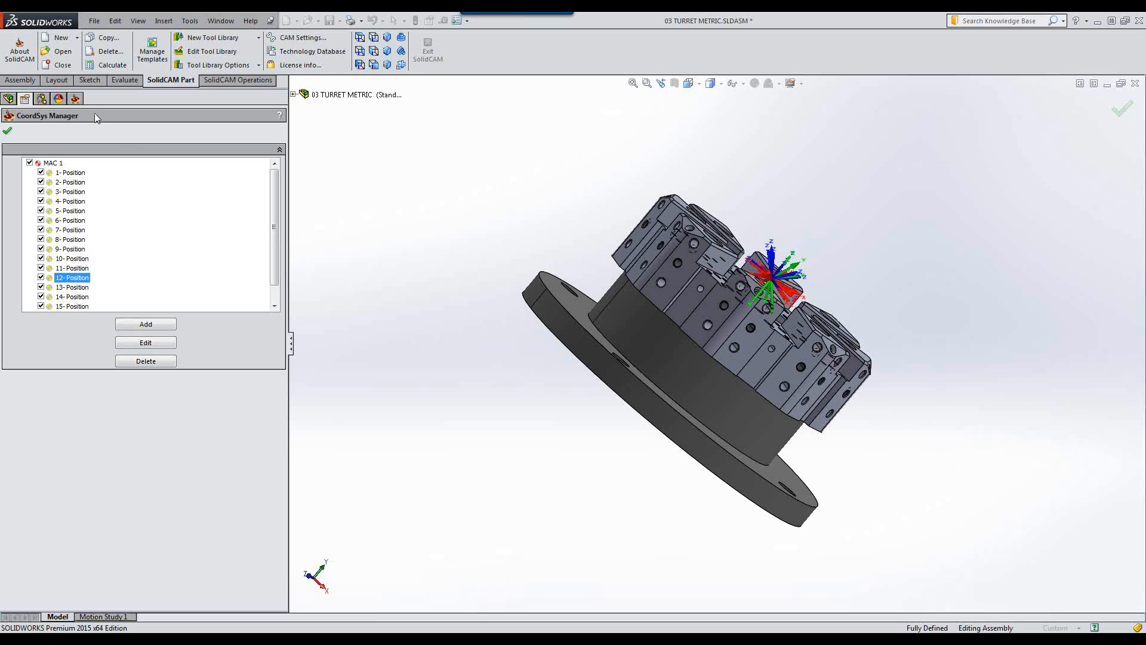
click(7, 130)
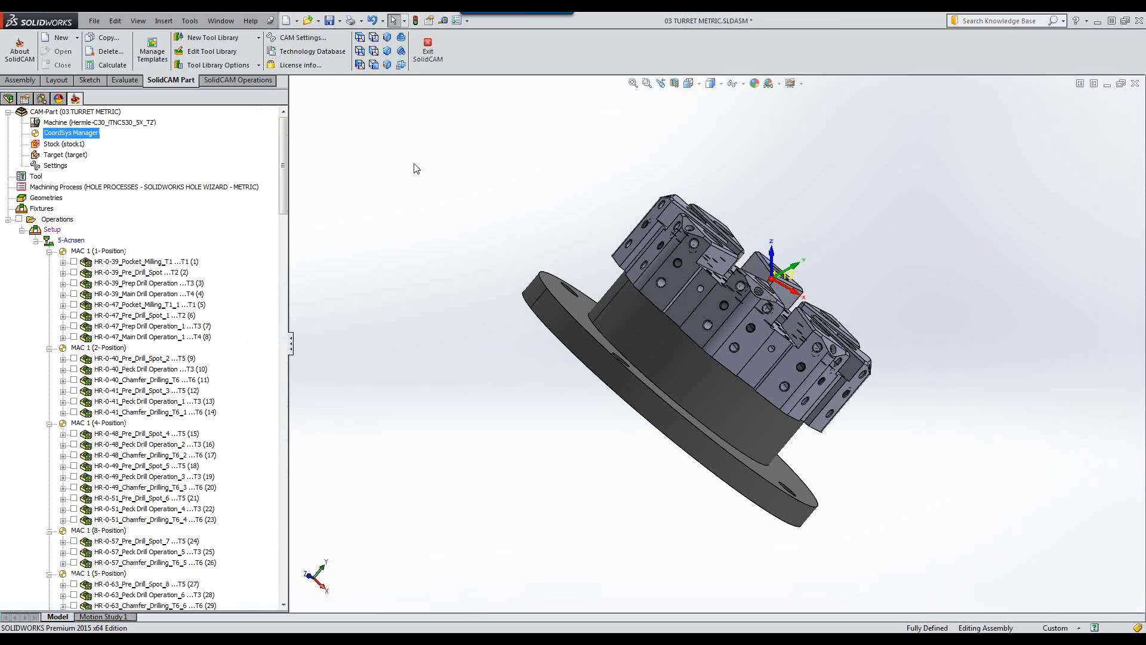
Review the Part Tool Table, then examine the full list of generated operations down to the last position.
double_click(35, 178)
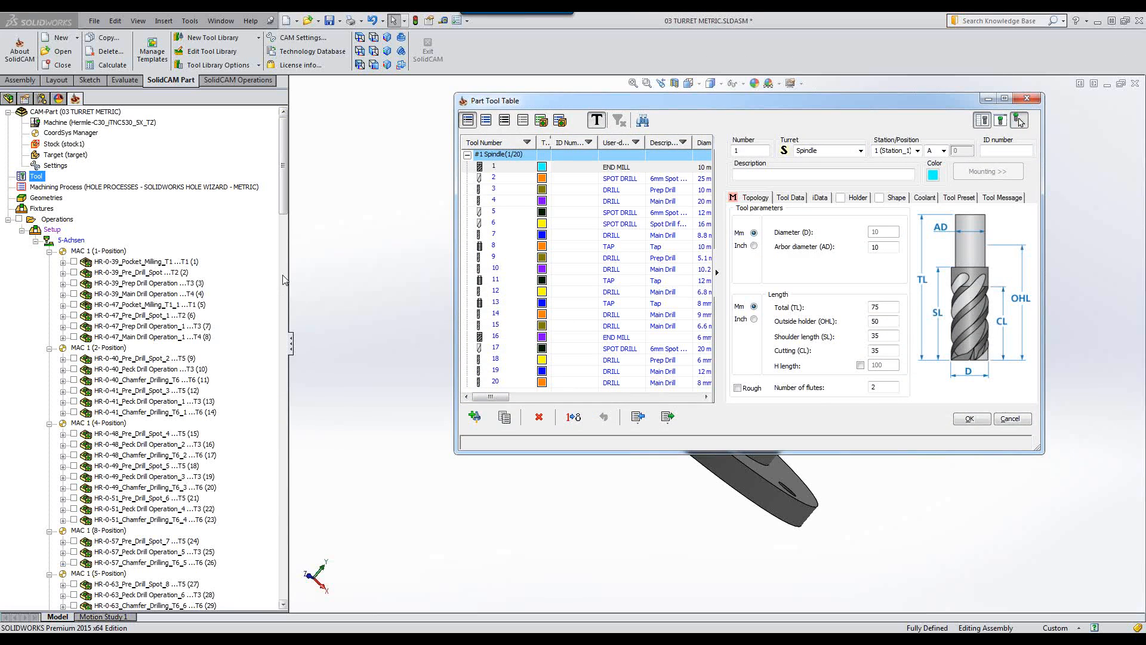
click(1027, 98)
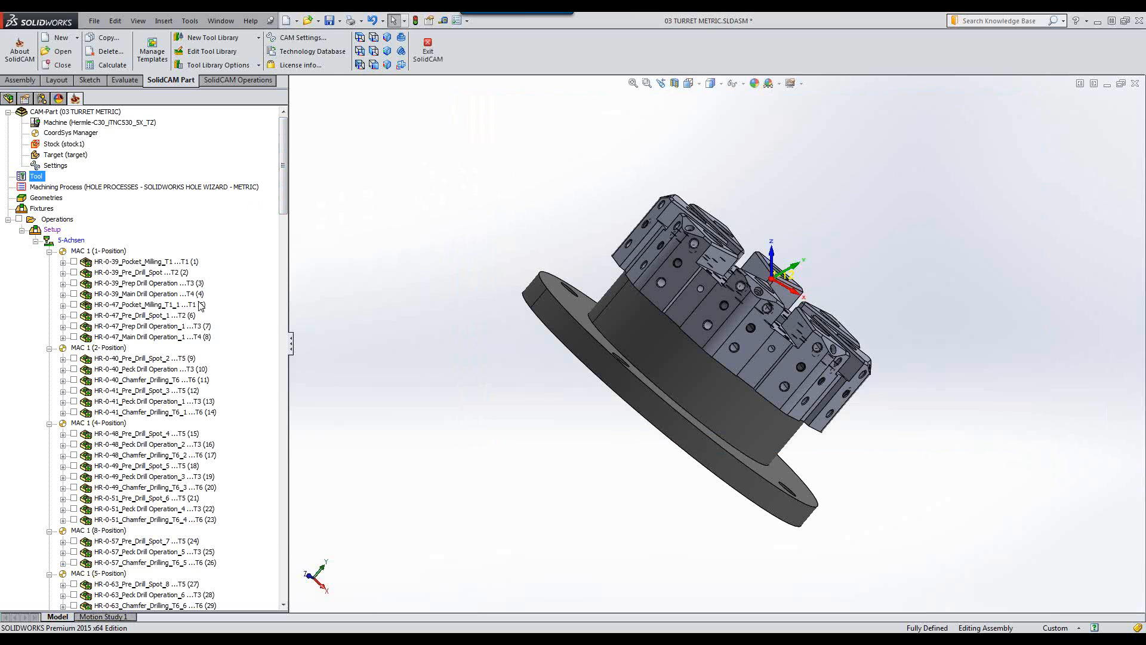
drag(285, 156, 285, 575)
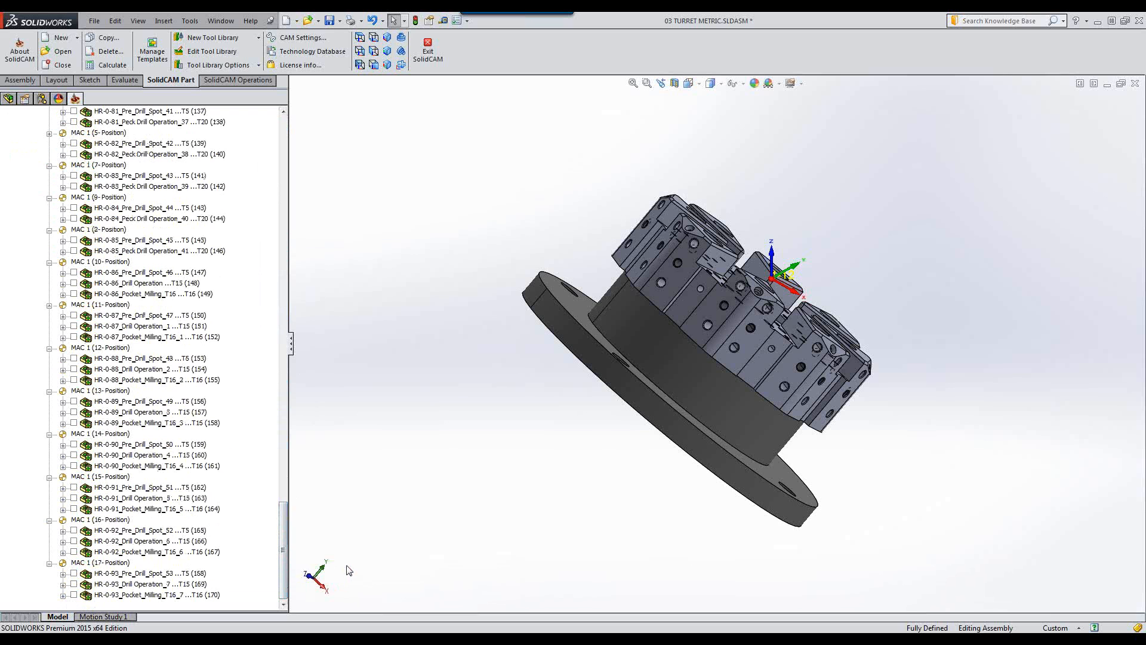